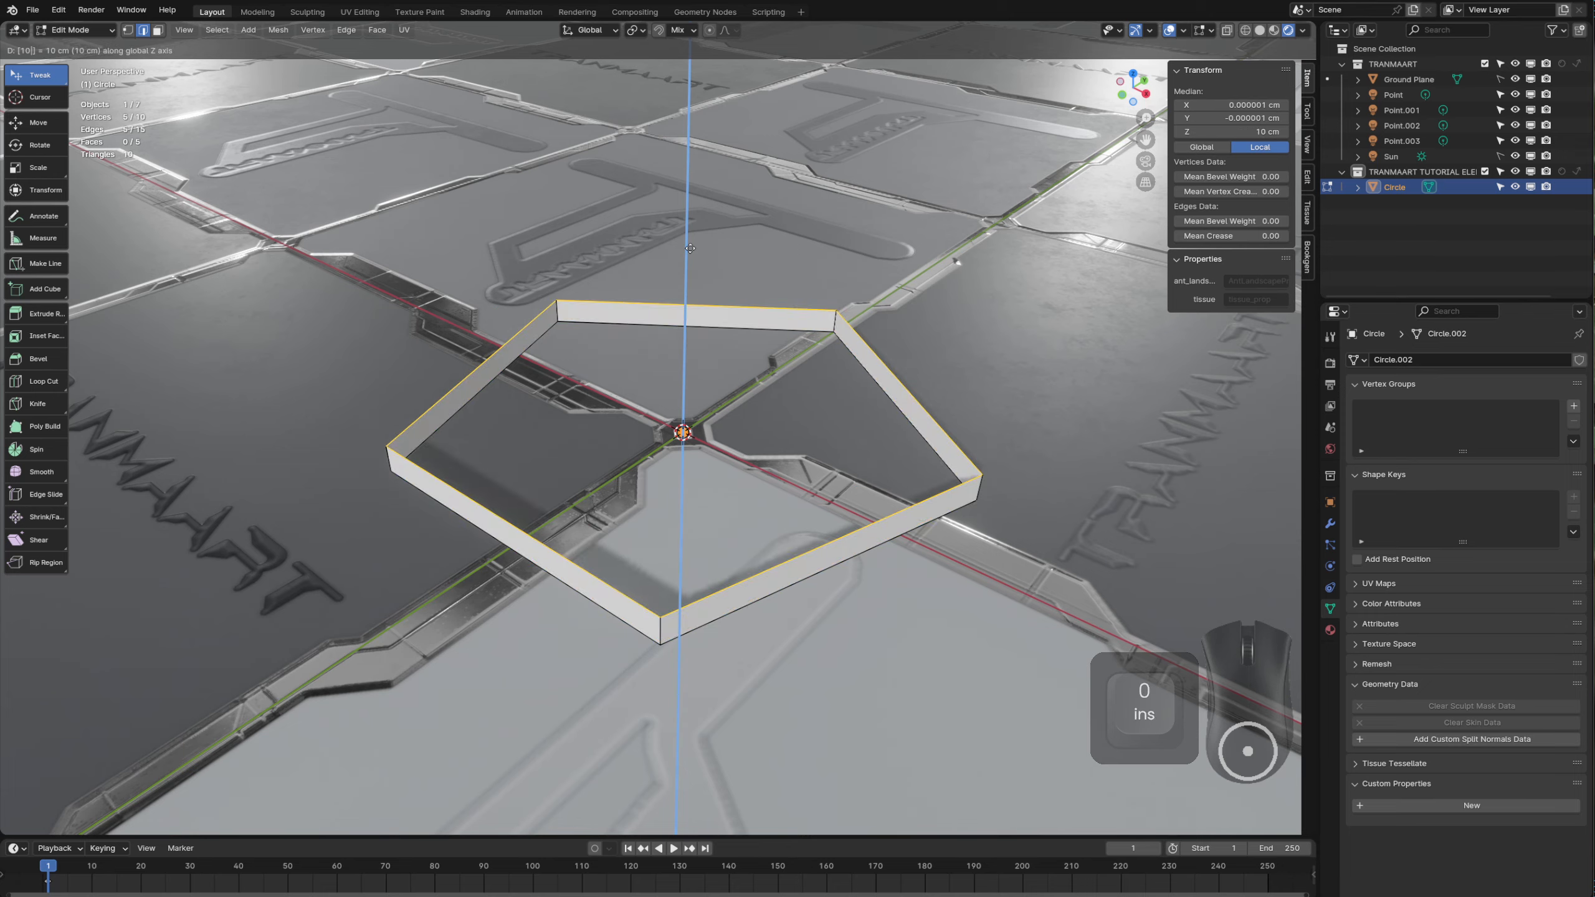
- Finish extruding the pentagon's edge loop 10 cm upward along the global Z axis
{"action": "key", "text": "super+plus"}
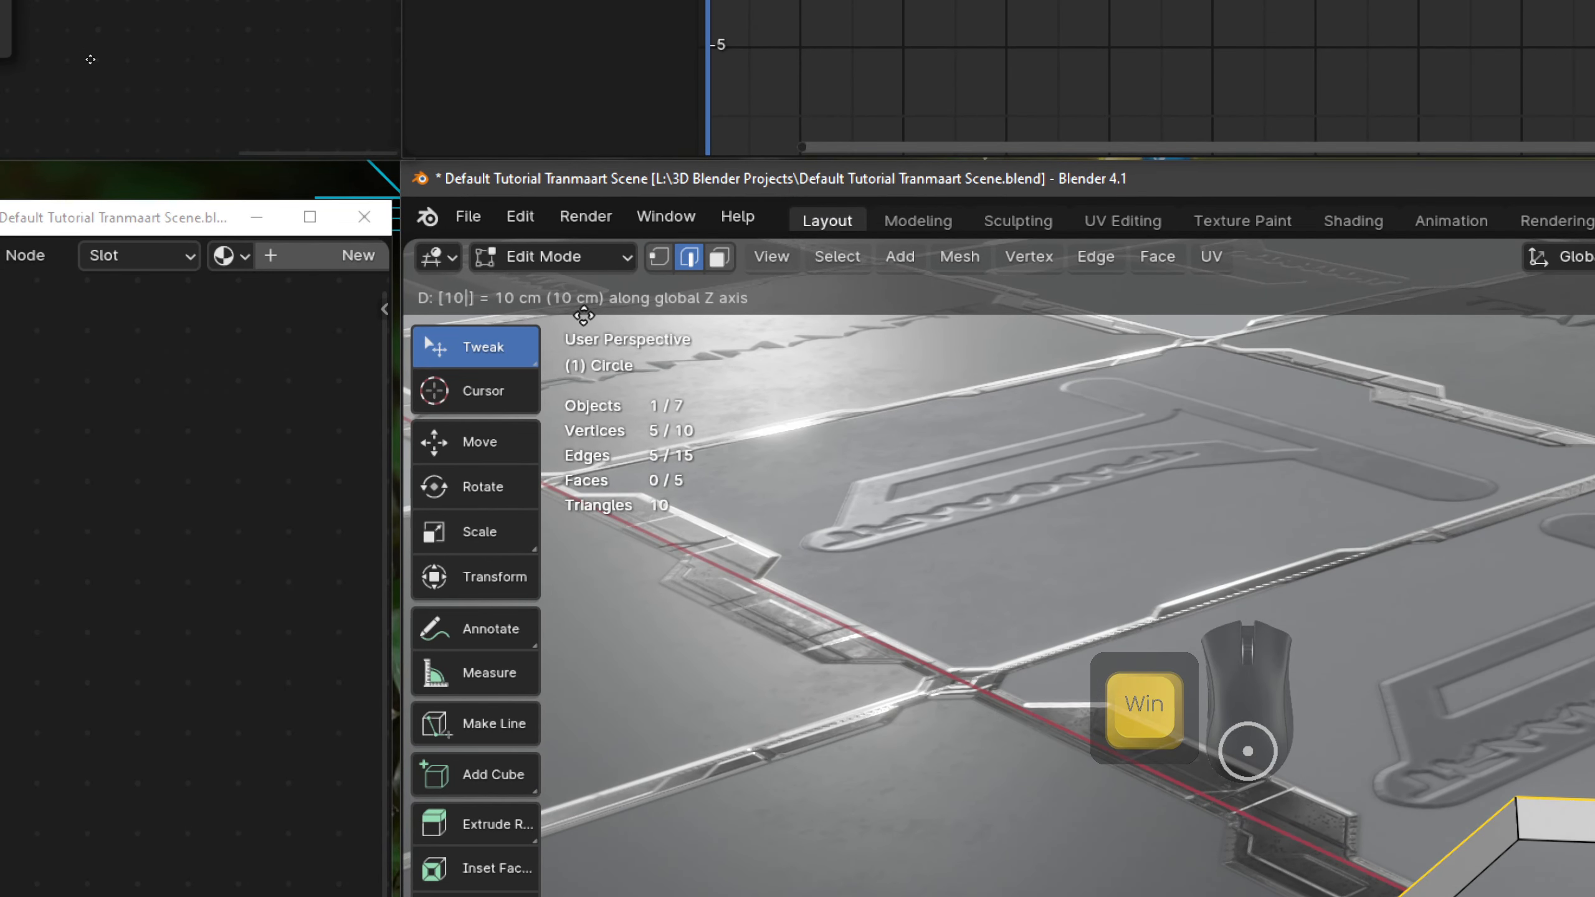
{"action": "key", "text": "super+plus"}
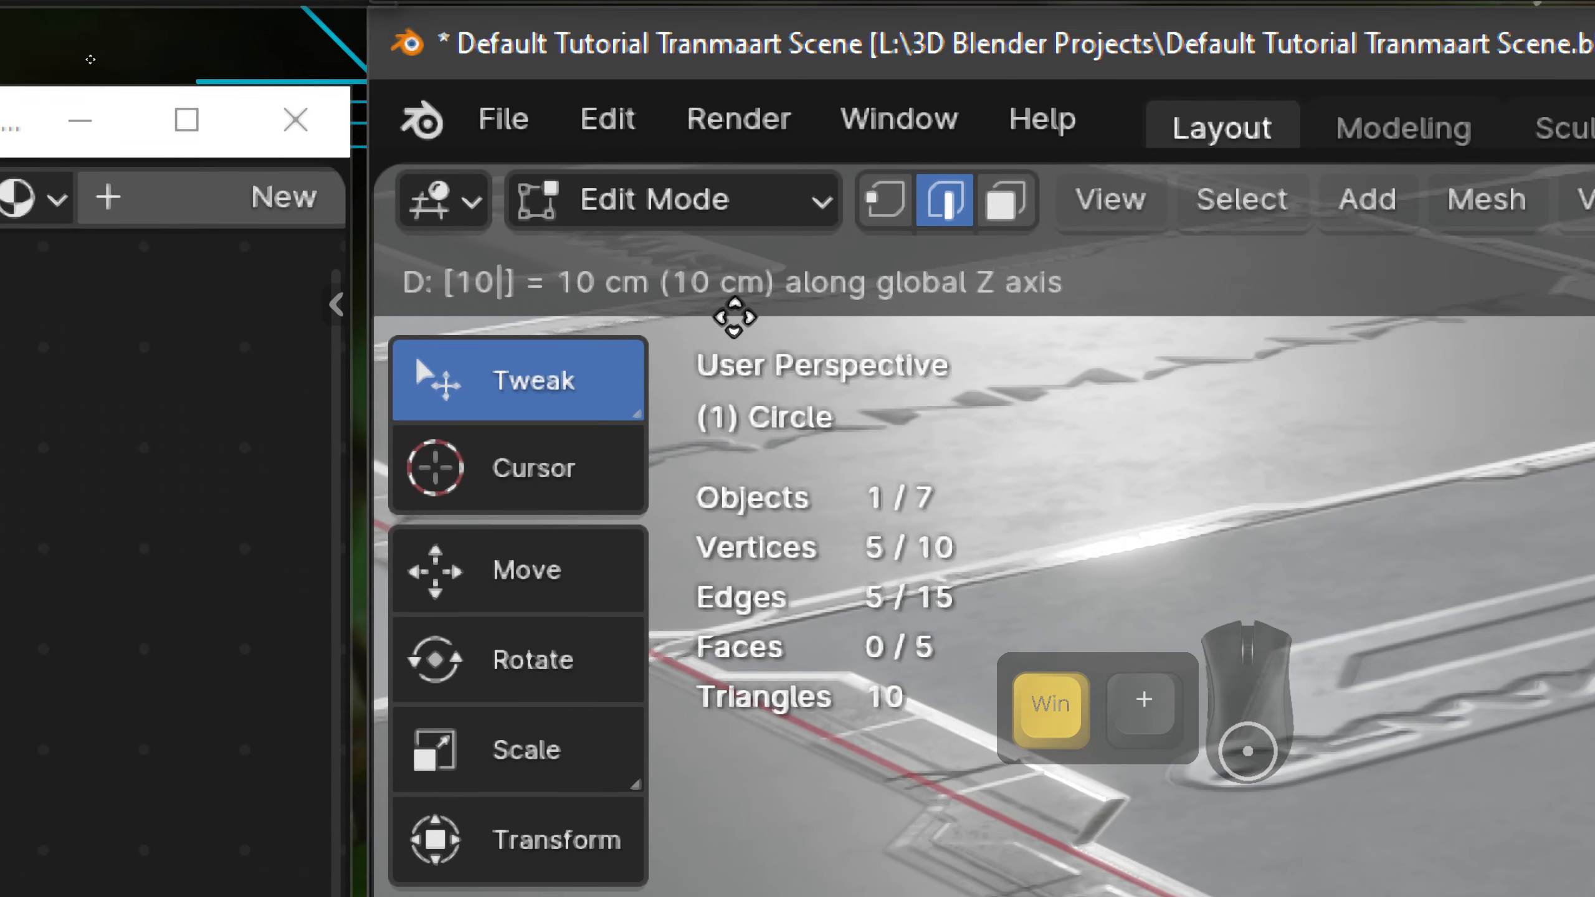
{"action": "key", "text": "super+Escape"}
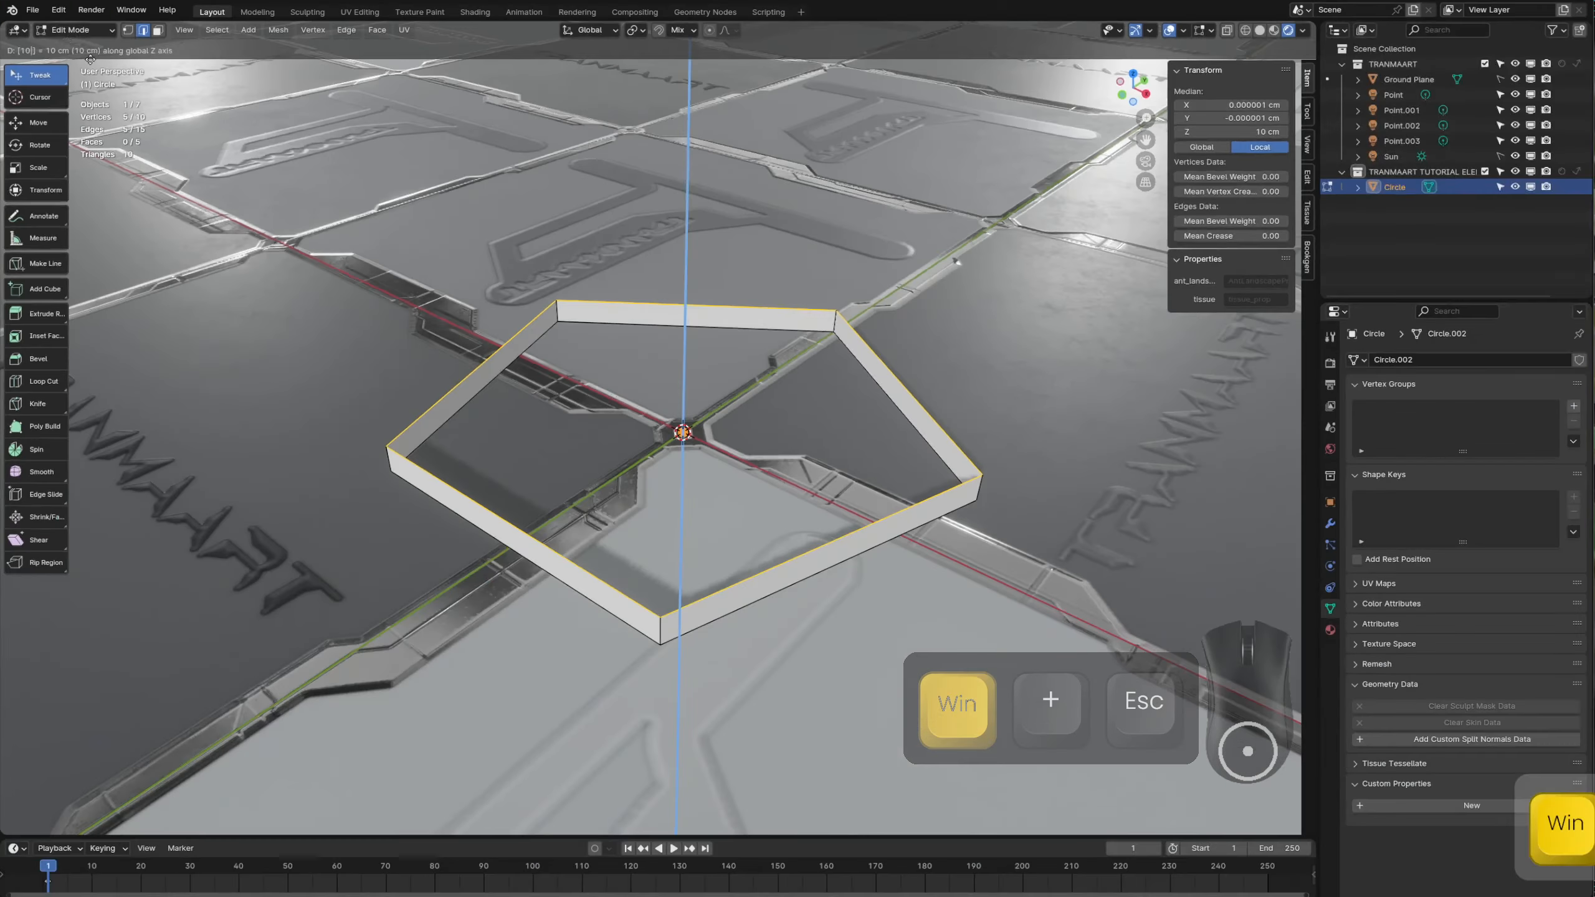
{"action": "left_click", "coordinate": [745, 332]}
- Repeat the 10 cm upward extrusion until the pentagonal column is 840 cm tall, and return to Object Mode
{"action": "key", "text": "shift+r"}
{"action": "key", "text": "shift+r"}
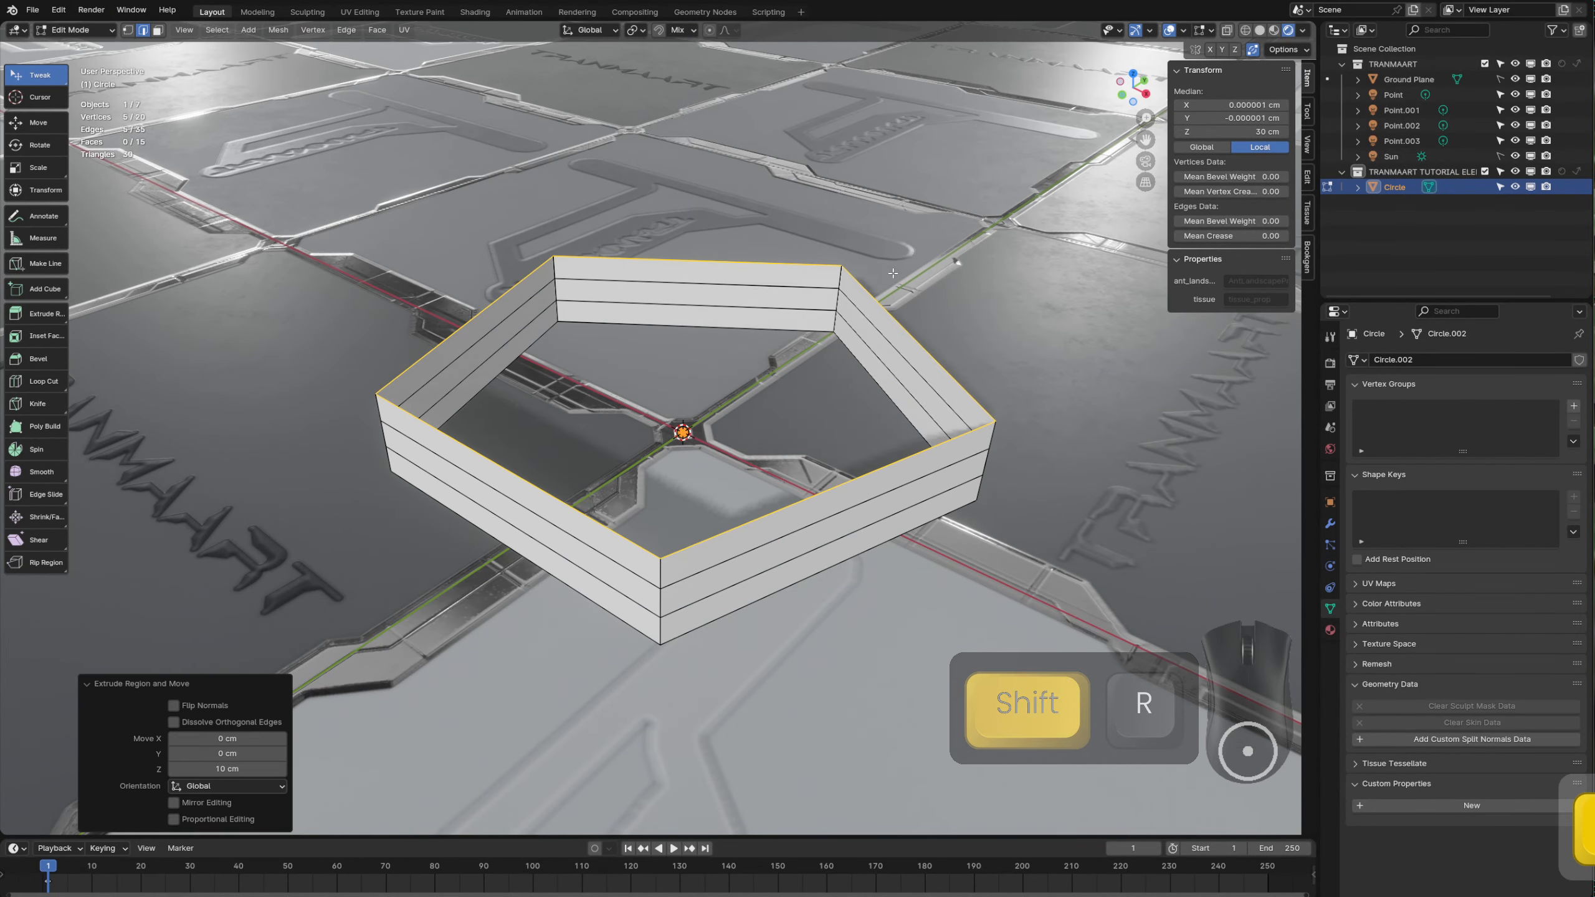
{"action": "key", "text": "shift+r"}
{"action": "key", "text": "shift+r"}
{"action": "key", "text": "shift+r"}
{"action": "key", "text": "shift+r"}
{"action": "key", "text": "shift+r"}
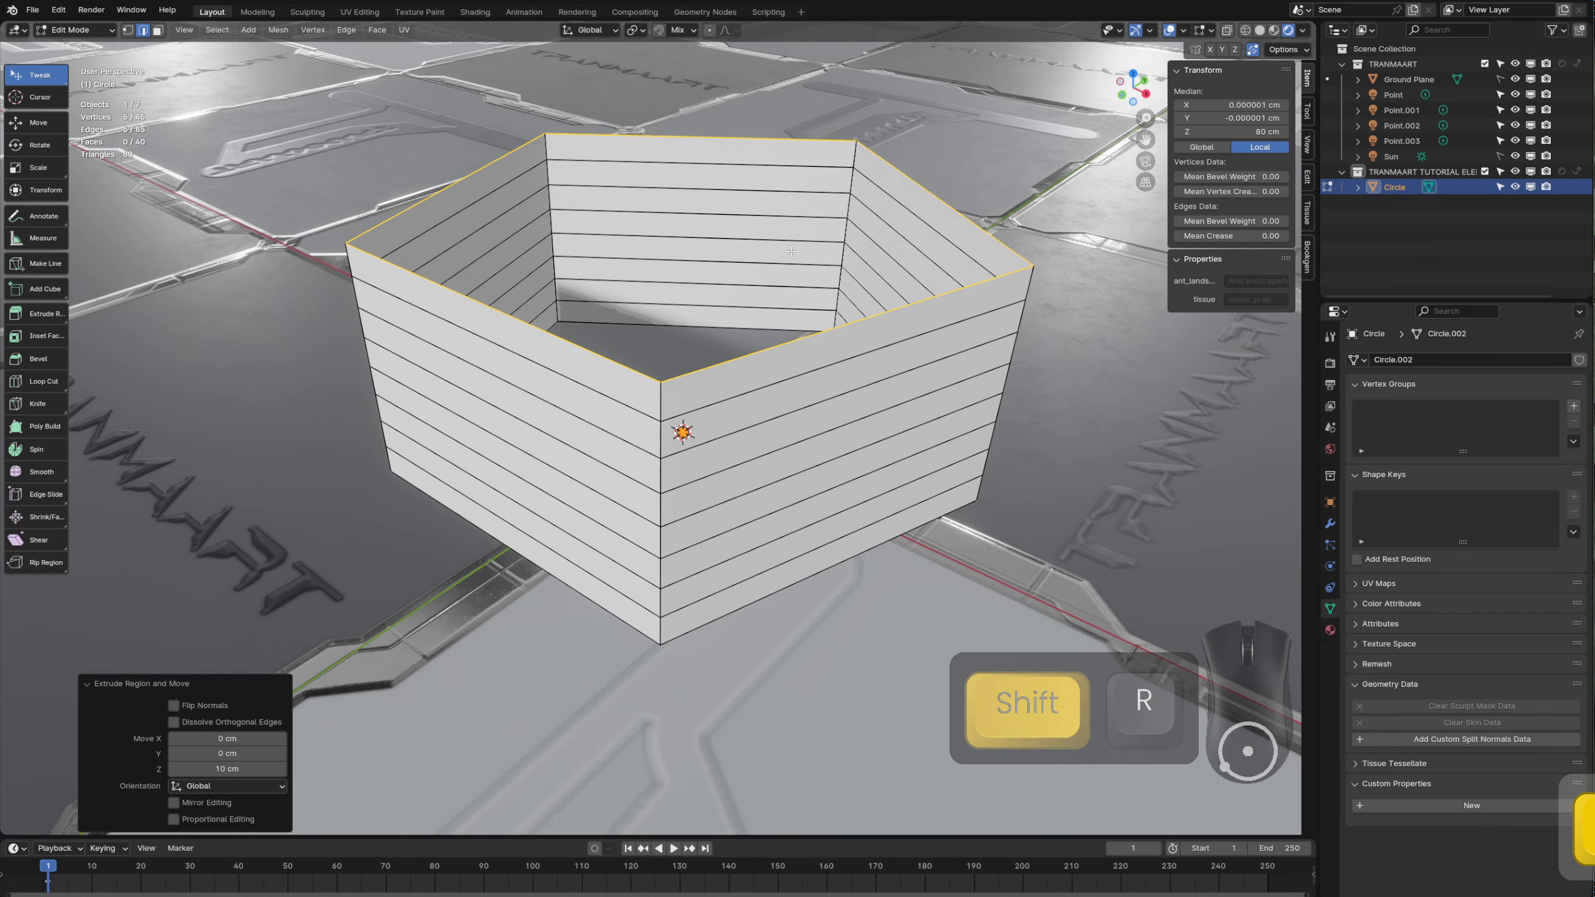
{"action": "middle_click_drag", "start_coordinate": [791, 251], "coordinate": [746, 460], "text": "ctrl"}
{"action": "key", "text": "shift+r"}
{"action": "key", "text": "shift+r"}
{"action": "key", "text": "shift+r"}
{"action": "key", "text": "shift+r"}
{"action": "key", "text": "shift+r"}
{"action": "key", "text": "shift+r"}
{"action": "key", "text": "shift+r"}
{"action": "key", "text": "shift+r"}
{"action": "key", "text": "shift+r"}
{"action": "key", "text": "shift+r"}
{"action": "key", "text": "shift+r"}
{"action": "key", "text": "shift+r"}
{"action": "key", "text": "shift+r"}
{"action": "key", "text": "shift+r"}
{"action": "key", "text": "shift+r"}
{"action": "key", "text": "shift+r"}
{"action": "key", "text": "shift+r"}
{"action": "key", "text": "shift+r"}
{"action": "key", "text": "shift+r"}
{"action": "key", "text": "shift+r"}
{"action": "key", "text": "shift+r"}
{"action": "key", "text": "shift+r"}
{"action": "key", "text": "shift+r"}
{"action": "key", "text": "shift+r"}
{"action": "key", "text": "shift+r"}
{"action": "key", "text": "shift+r"}
{"action": "key", "text": "shift+r"}
{"action": "key", "text": "shift+r"}
{"action": "key", "text": "shift+r"}
{"action": "key", "text": "shift+r"}
{"action": "key", "text": "shift+r"}
{"action": "key", "text": "shift+r"}
{"action": "key", "text": "shift+r"}
{"action": "key", "text": "shift+r"}
{"action": "key", "text": "shift+r"}
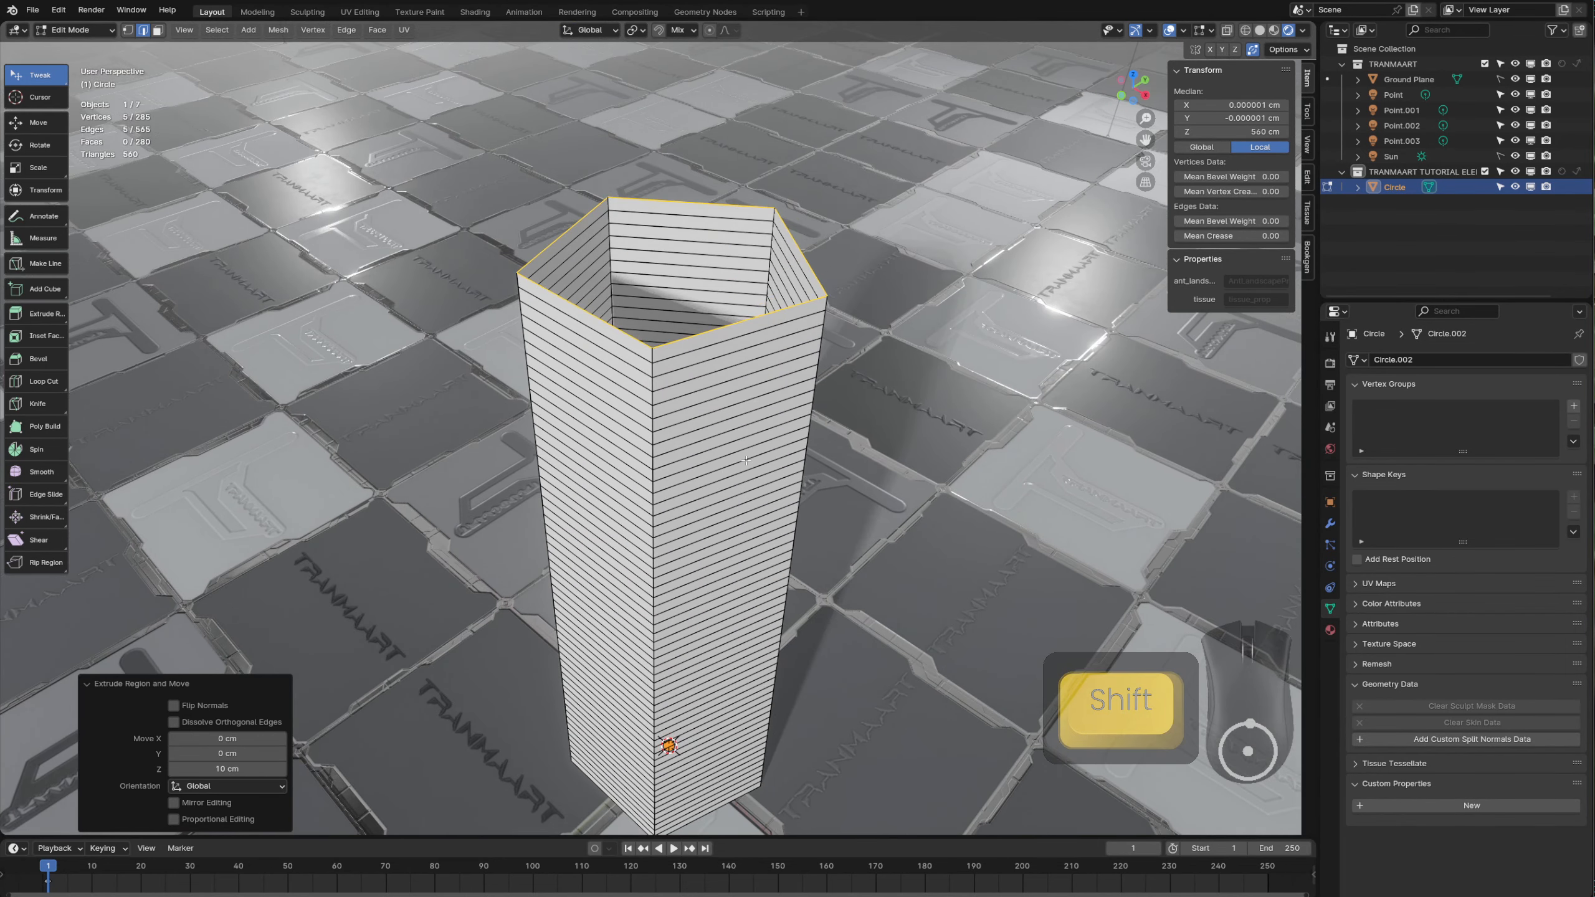
{"action": "scroll", "coordinate": [746, 460], "scroll_direction": "down", "scroll_amount": 2}
{"action": "key", "text": "shift+r"}
{"action": "key", "text": "shift+r"}
{"action": "key", "text": "shift+r"}
{"action": "key", "text": "shift+r"}
{"action": "key", "text": "shift+r"}
{"action": "key", "text": "shift+r"}
{"action": "key", "text": "shift+r"}
{"action": "key", "text": "shift+r"}
{"action": "key", "text": "shift+r"}
{"action": "key", "text": "shift+r"}
{"action": "key", "text": "shift+r"}
{"action": "key", "text": "shift+r"}
{"action": "key", "text": "shift+r"}
{"action": "key", "text": "shift+r"}
{"action": "key", "text": "shift+r"}
{"action": "key", "text": "shift+r"}
{"action": "key", "text": "shift+r"}
{"action": "key", "text": "shift+r"}
{"action": "key", "text": "shift+r"}
{"action": "key", "text": "shift+r"}
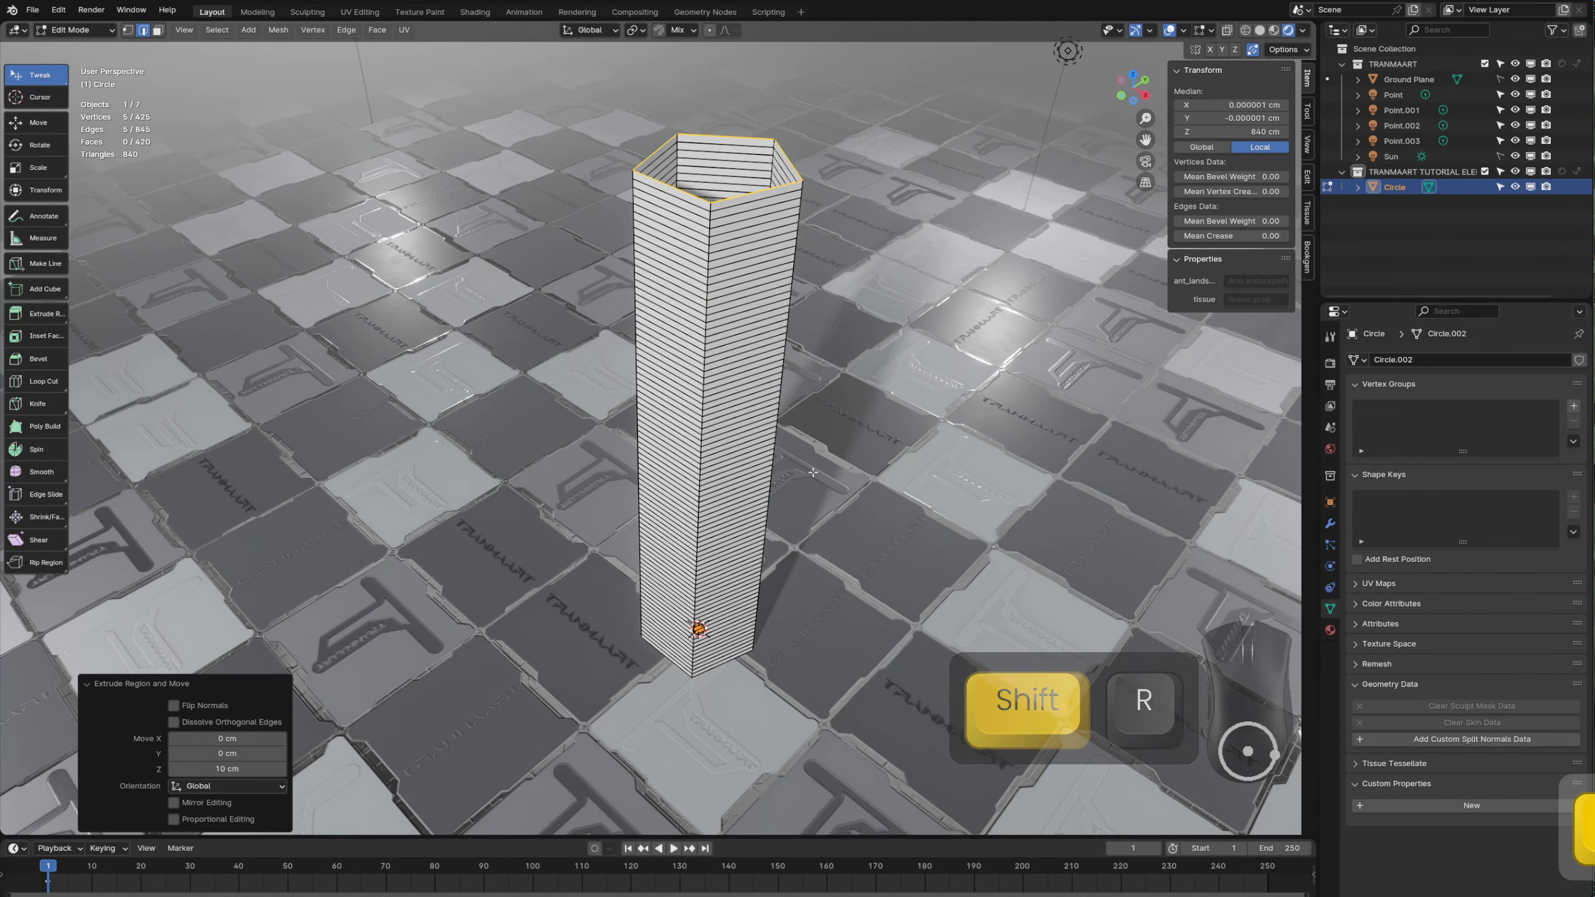
{"action": "key", "text": "Tab"}
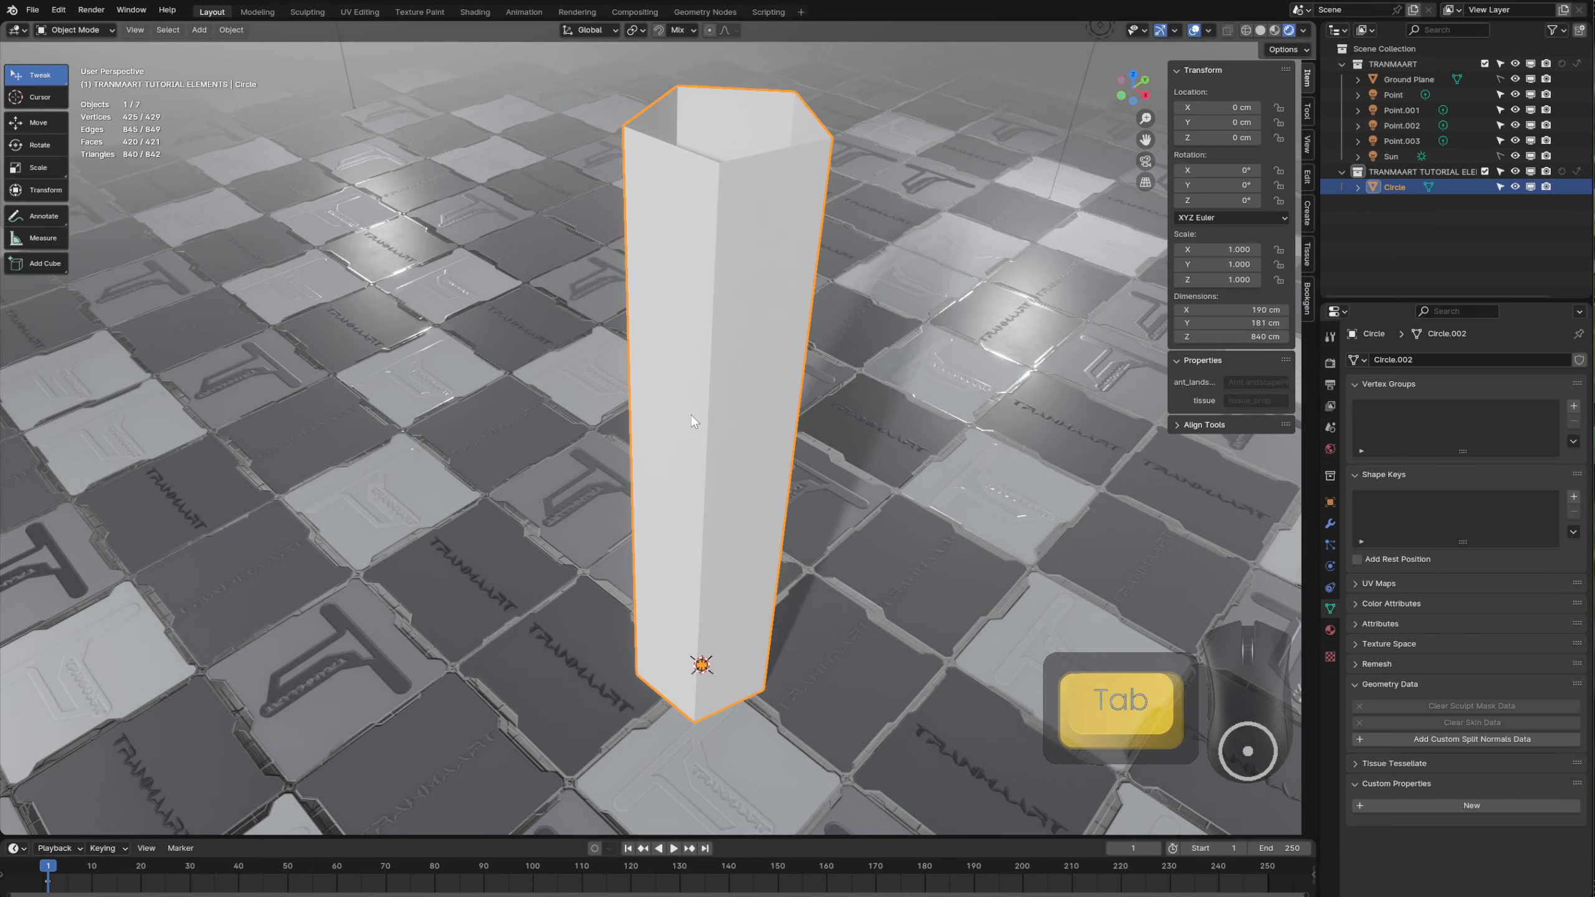
- Add a Simple Deform modifier to the pentagonal column
{"action": "mouse_move", "coordinate": [692, 416]}
{"action": "middle_mouse_down"}
{"action": "mouse_move", "coordinate": [714, 343]}
{"action": "mouse_move", "coordinate": [737, 363]}
{"action": "mouse_move", "coordinate": [703, 432]}
{"action": "middle_mouse_up"}
{"action": "middle_click_drag", "start_coordinate": [703, 433], "coordinate": [628, 392], "text": "shift"}
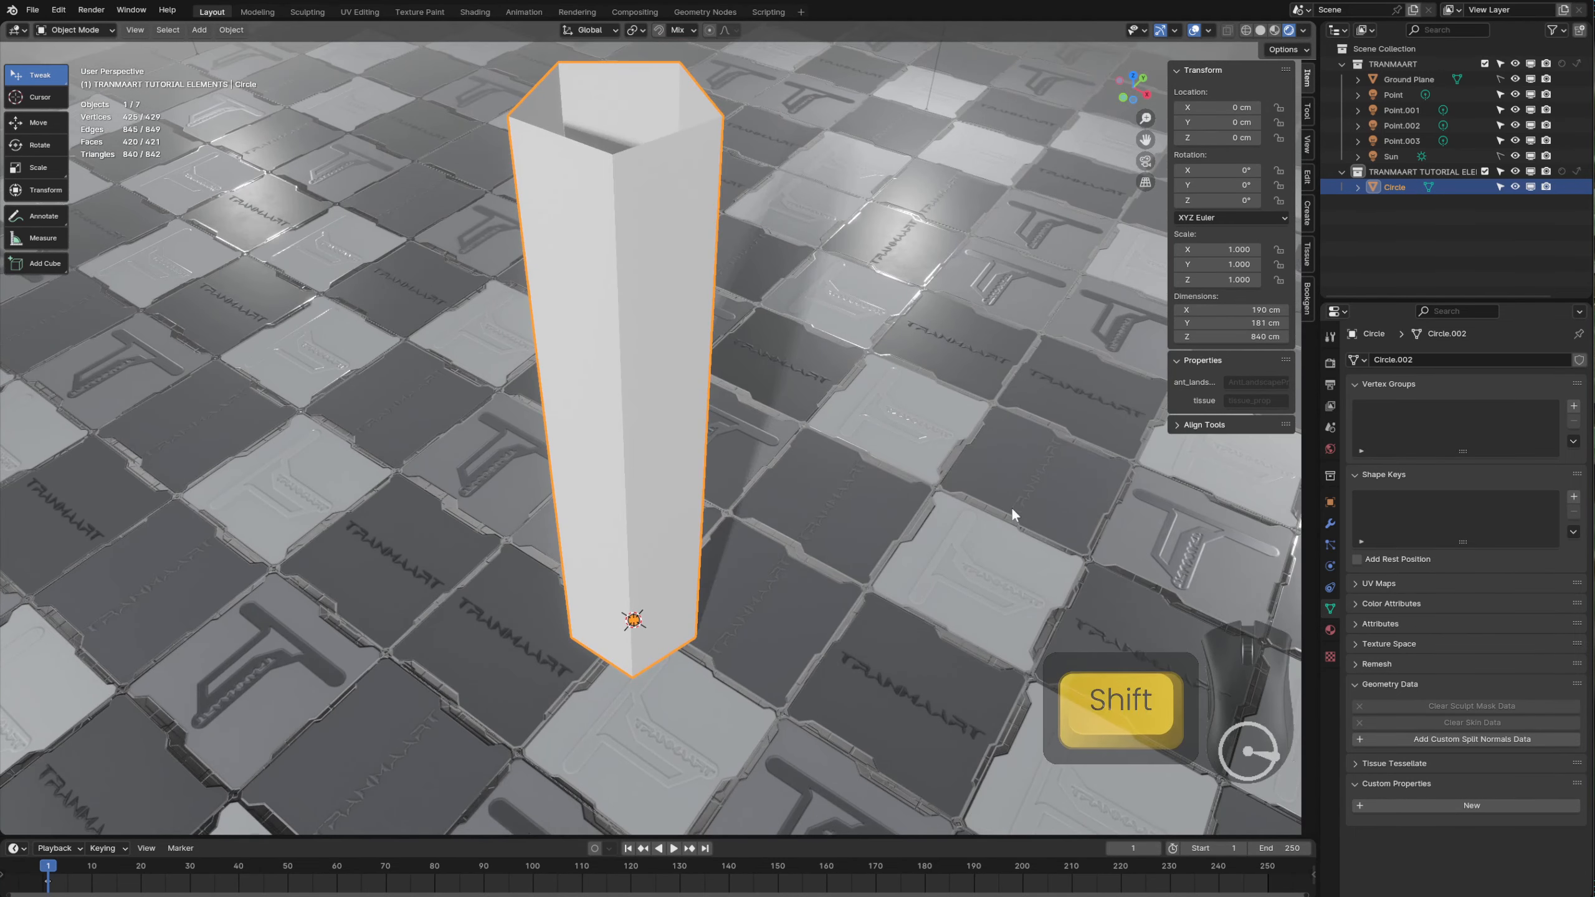
{"action": "left_click", "coordinate": [1329, 523]}
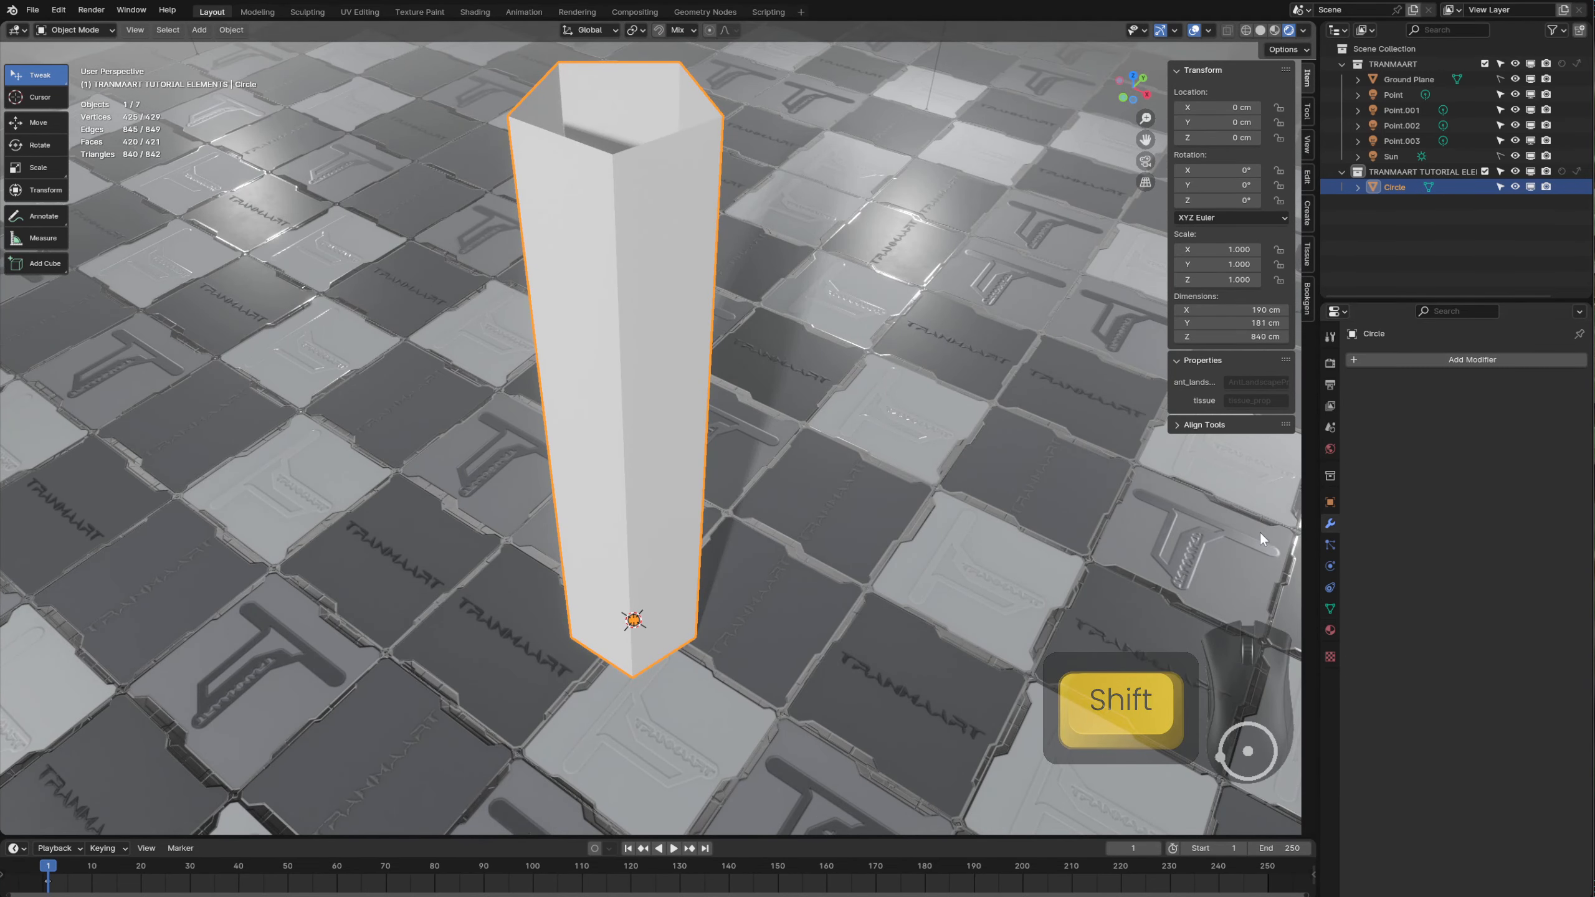
{"action": "left_click", "coordinate": [1460, 362]}
{"action": "type", "text": "defo"}
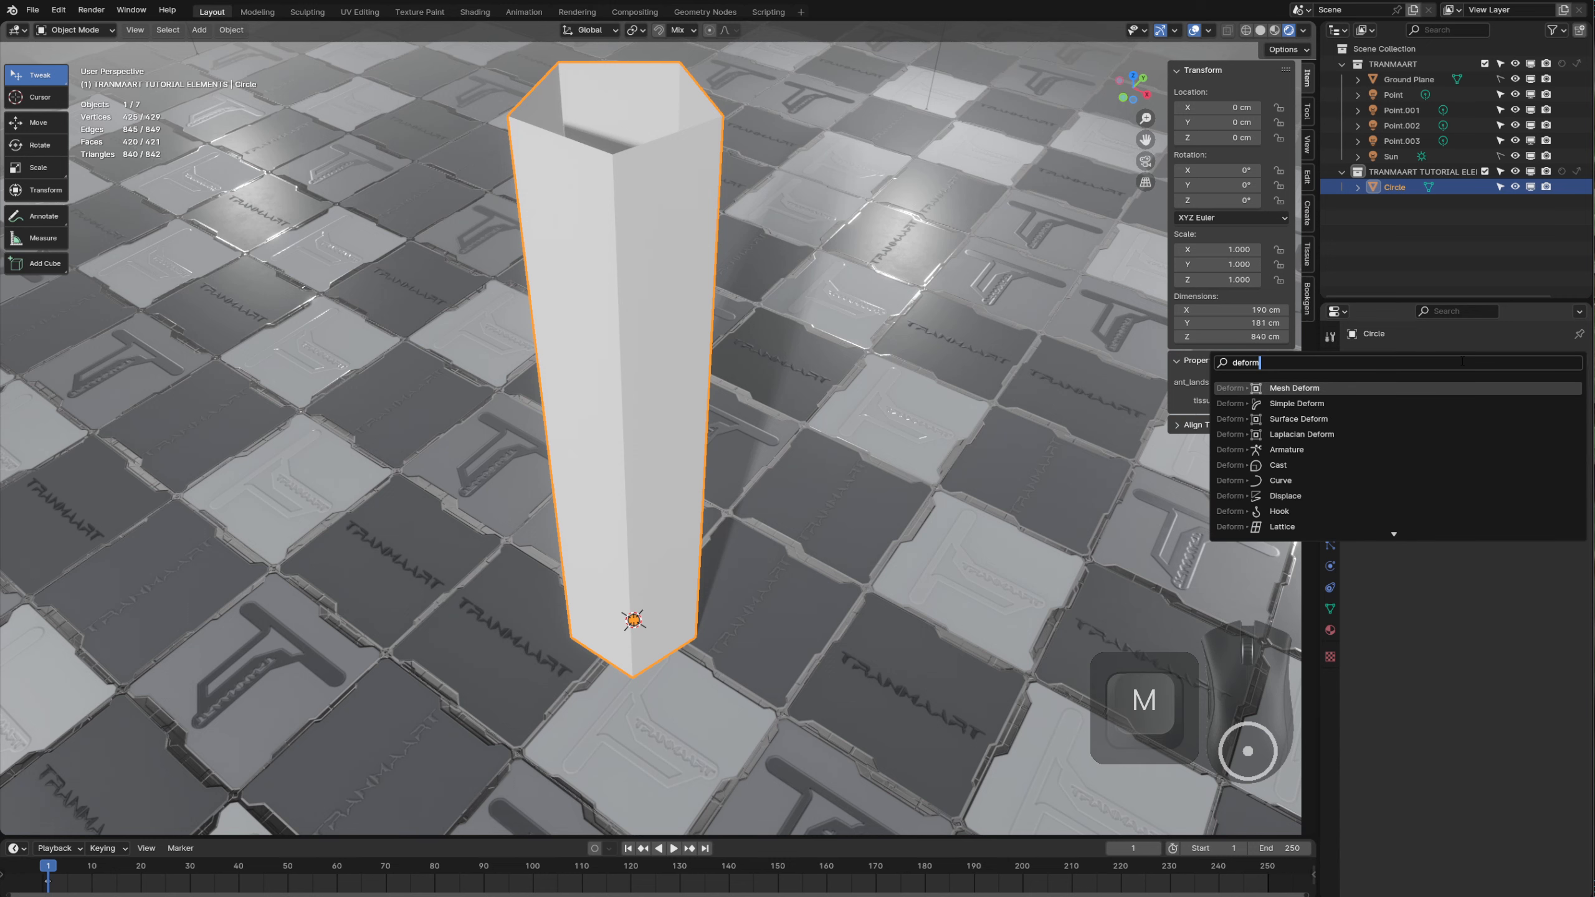
{"action": "type", "text": "rm"}
{"action": "key", "text": "Down"}
{"action": "key", "text": "Return"}
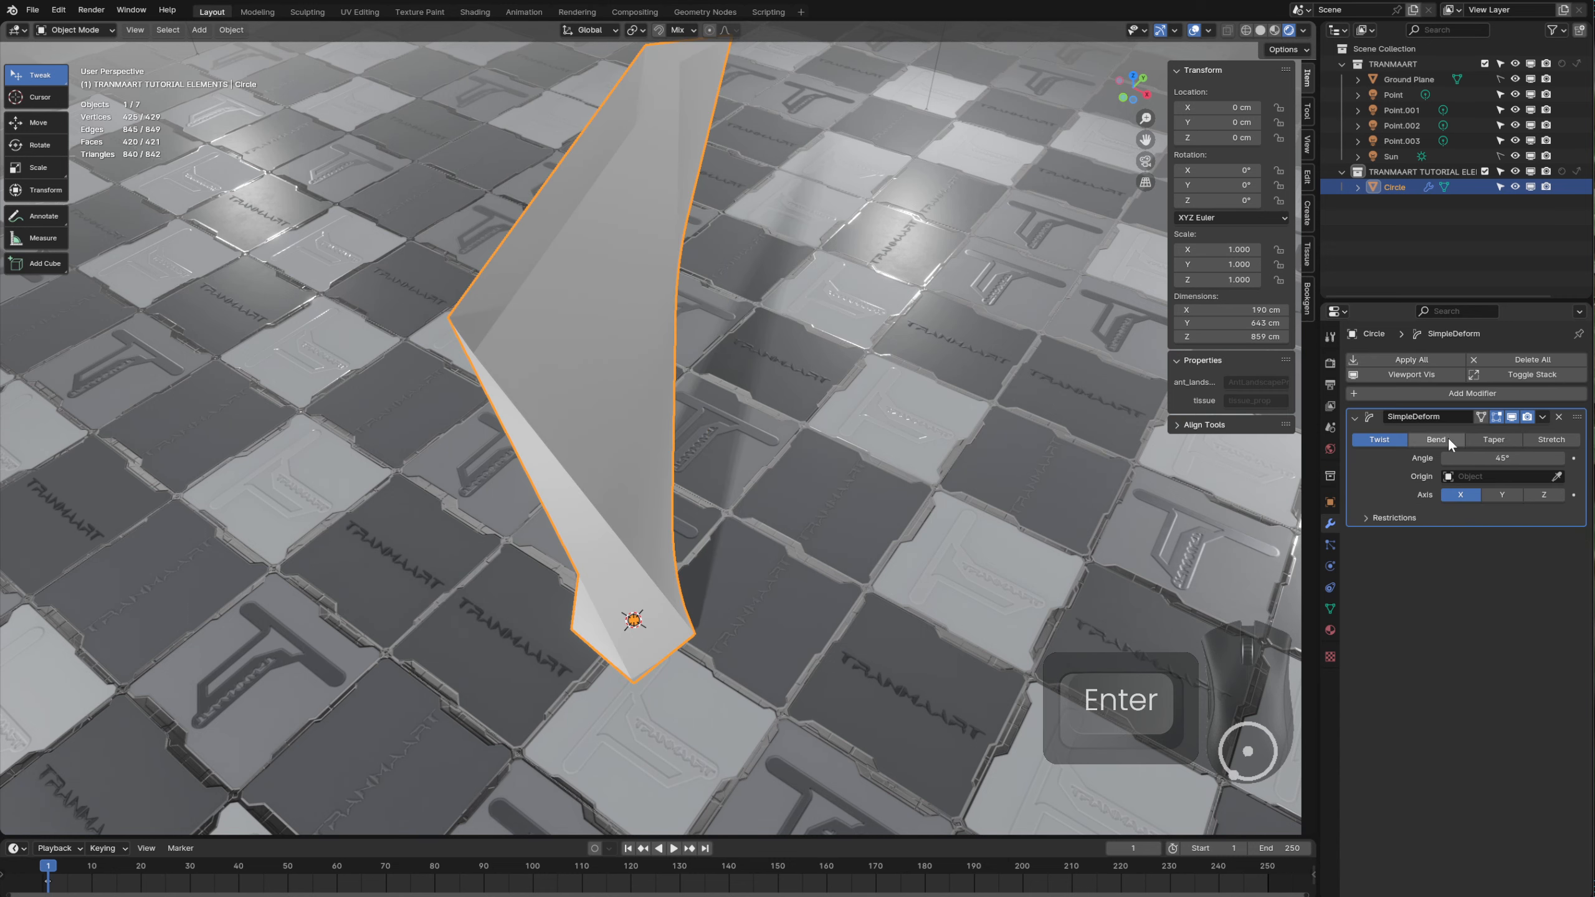
- Twist the column around the Z axis by 360° in the Simple Deform modifier
{"action": "left_click", "coordinate": [1539, 496]}
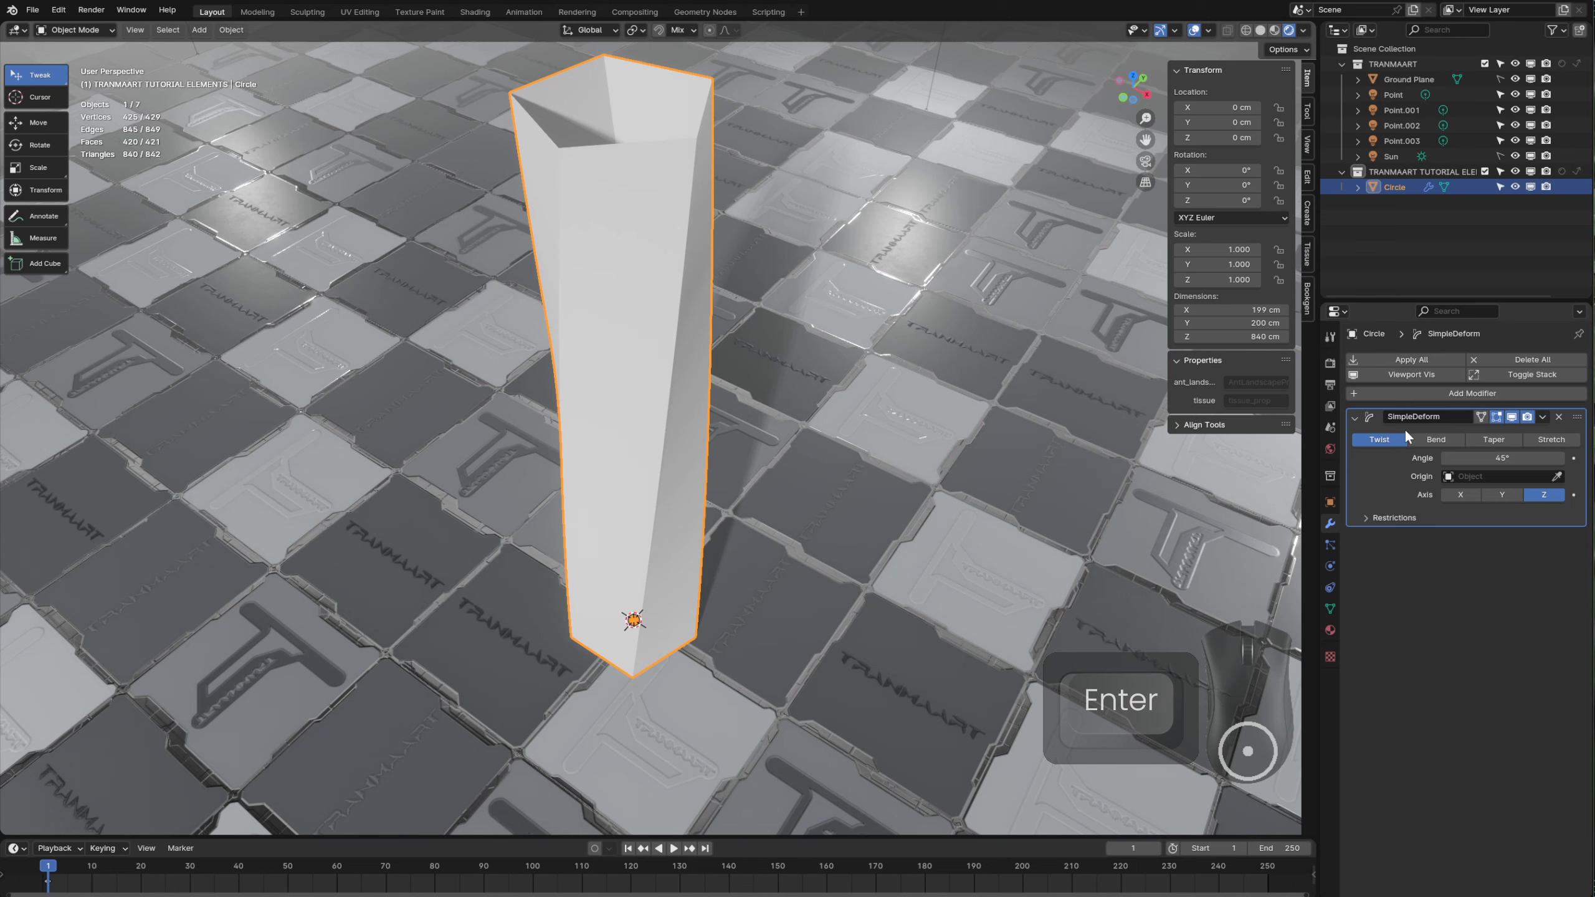
{"action": "left_click_drag", "start_coordinate": [1490, 458], "coordinate": [1495, 458]}
{"action": "type", "text": "360"}
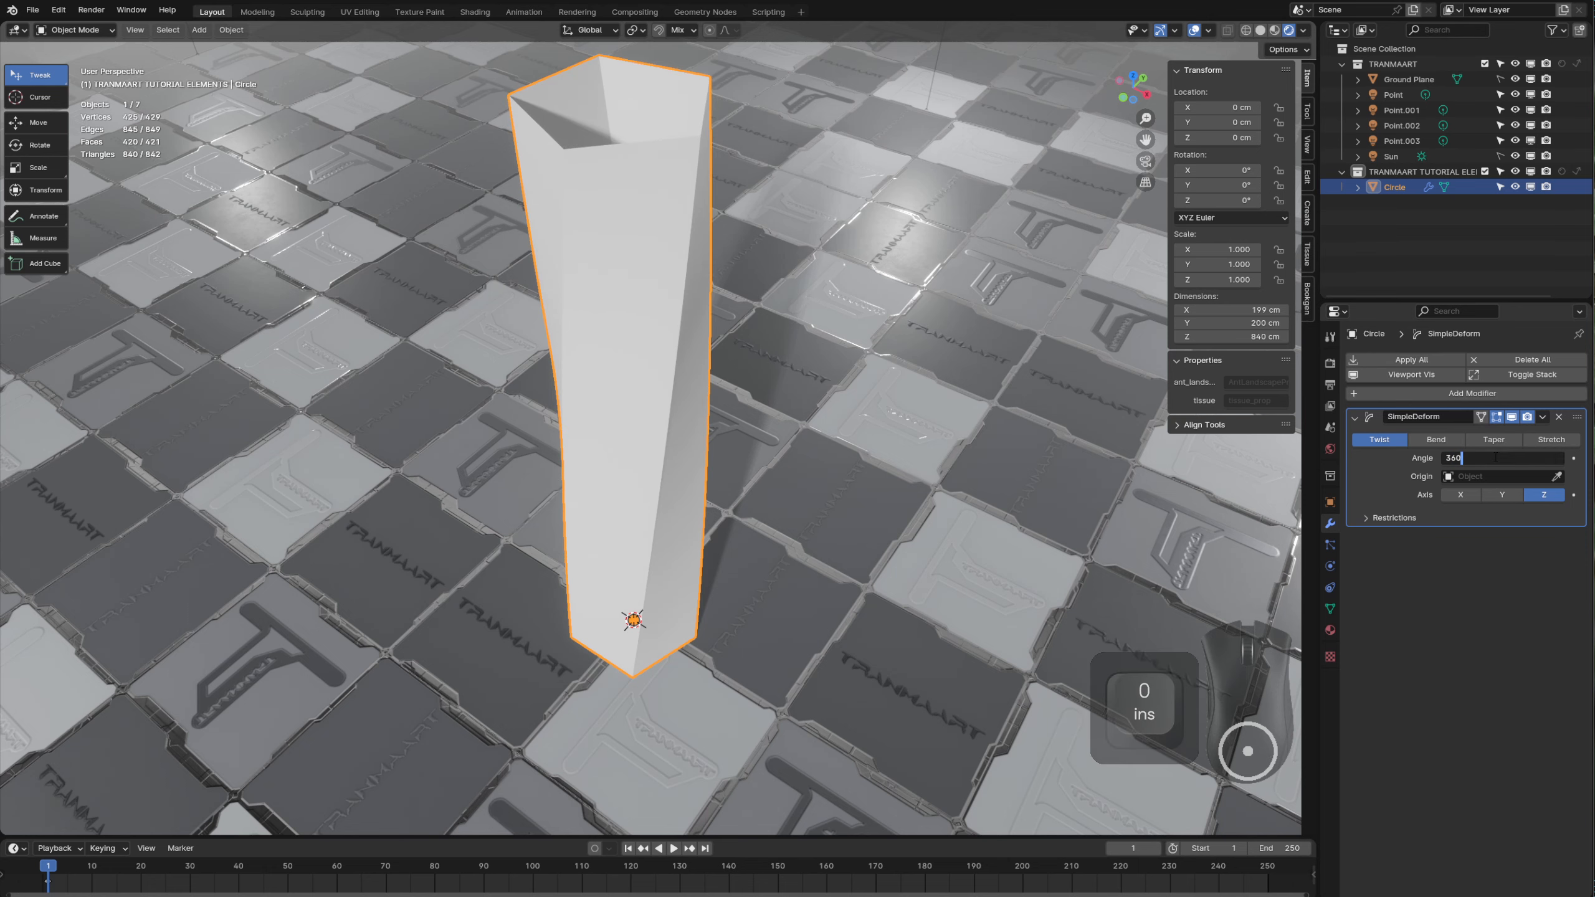
{"action": "key", "text": "Return"}
- Shade the twisted column smooth by angle, with the angle set to 30°
{"action": "middle_click_drag", "start_coordinate": [707, 289], "coordinate": [678, 245]}
{"action": "middle_click_drag", "start_coordinate": [613, 377], "coordinate": [633, 509], "text": "shift"}
{"action": "scroll", "coordinate": [627, 265], "scroll_direction": "up", "scroll_amount": 3}
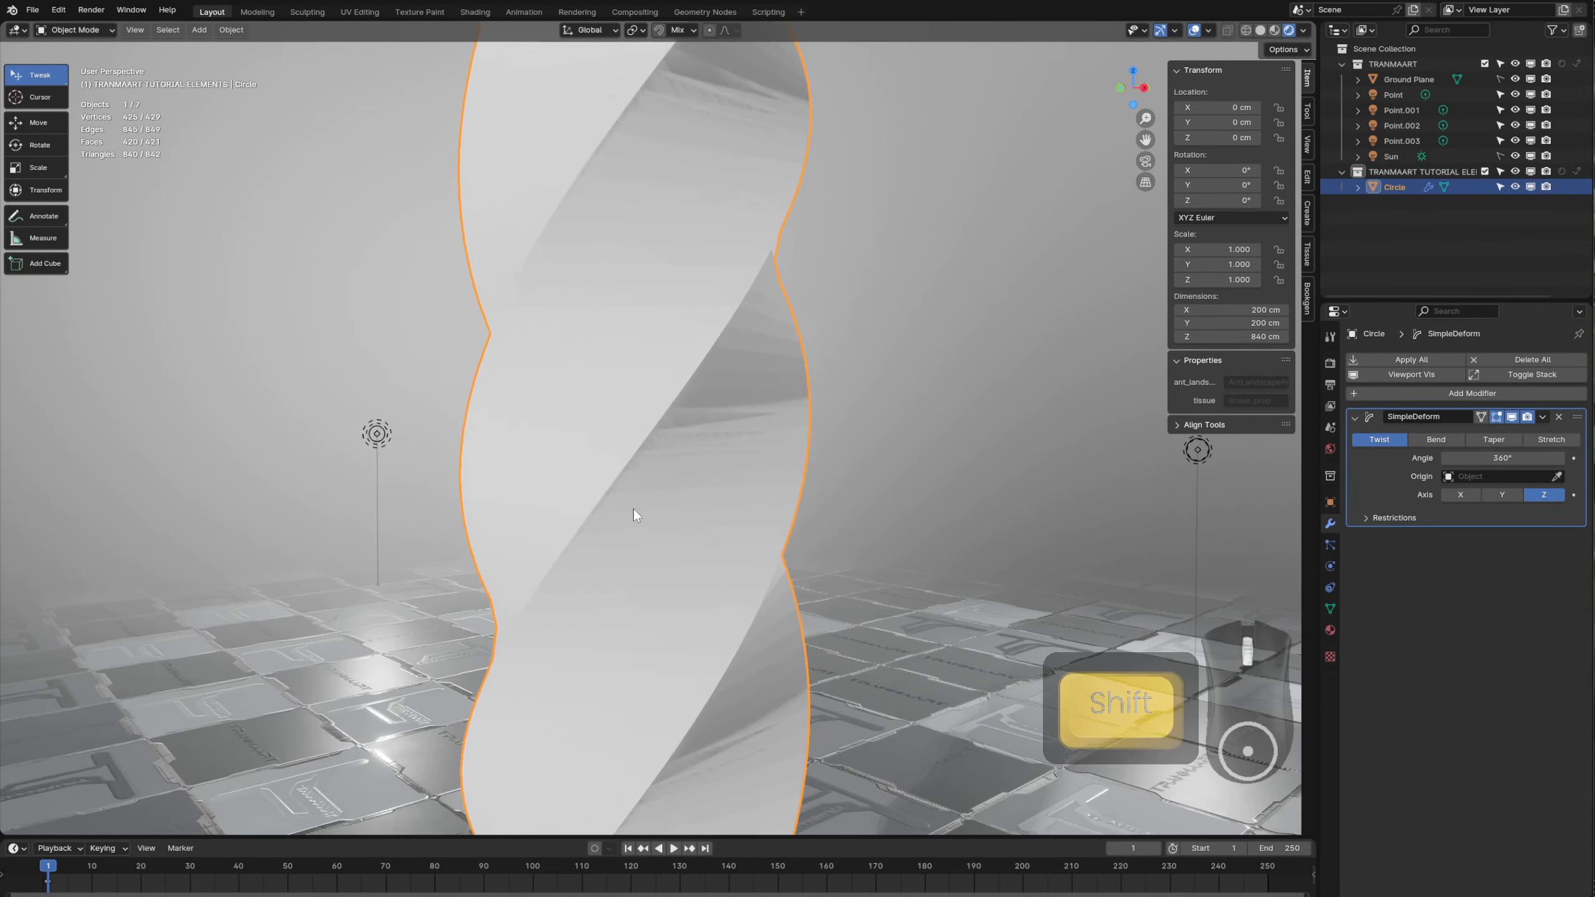
{"action": "scroll", "coordinate": [680, 446], "scroll_direction": "up", "scroll_amount": 3}
{"action": "right_click", "coordinate": [690, 421]}
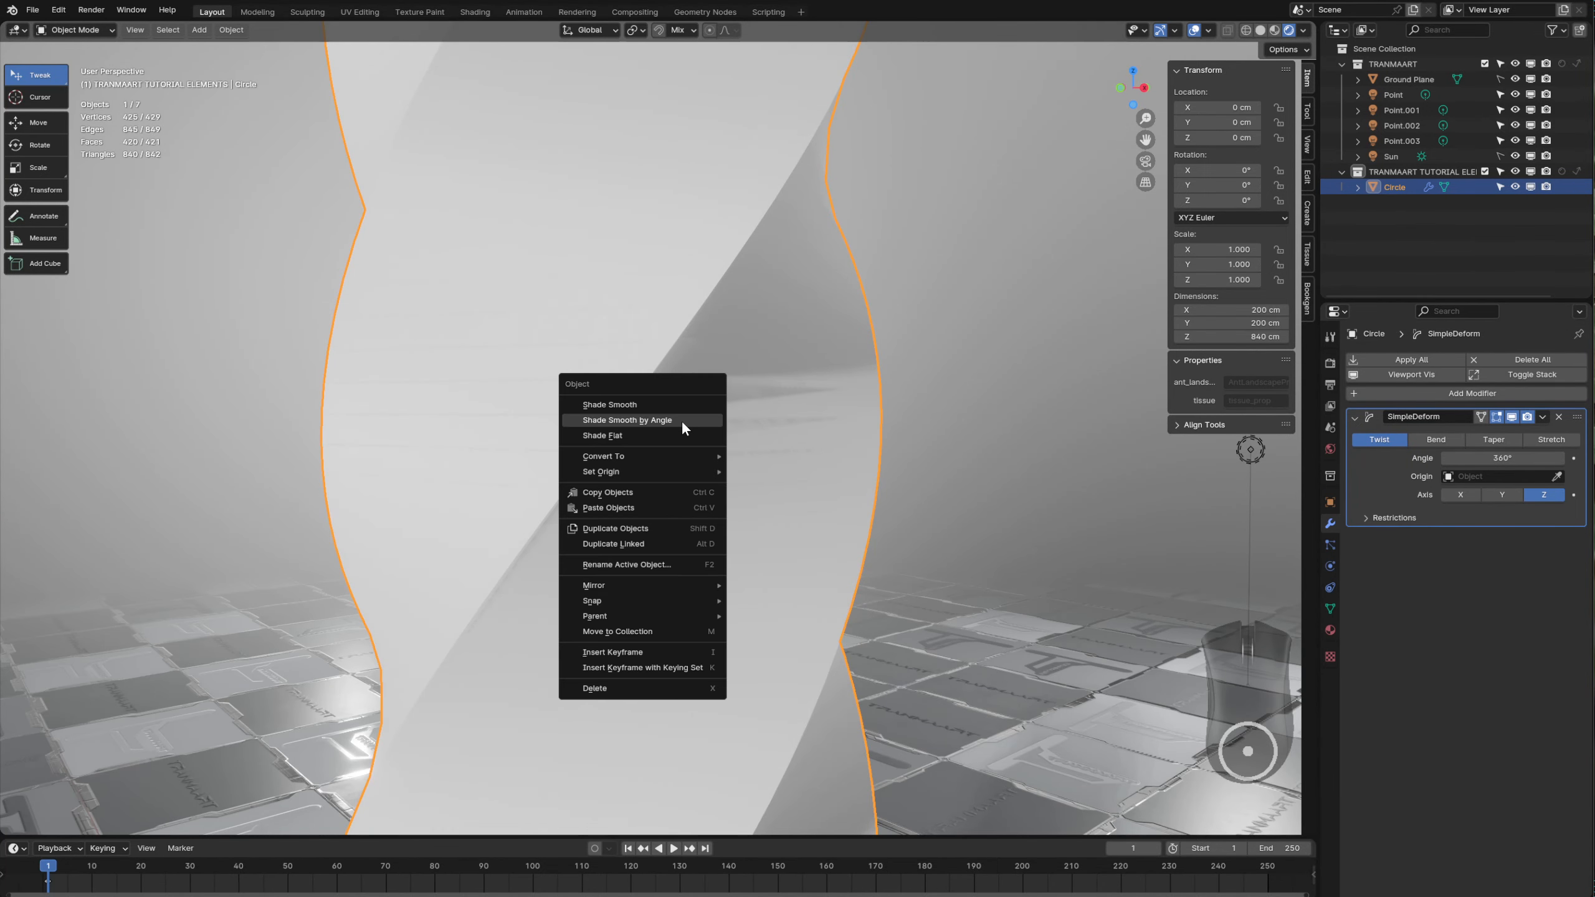
{"action": "left_click", "coordinate": [680, 421]}
{"action": "double_click", "coordinate": [241, 803]}
{"action": "type", "text": "30"}
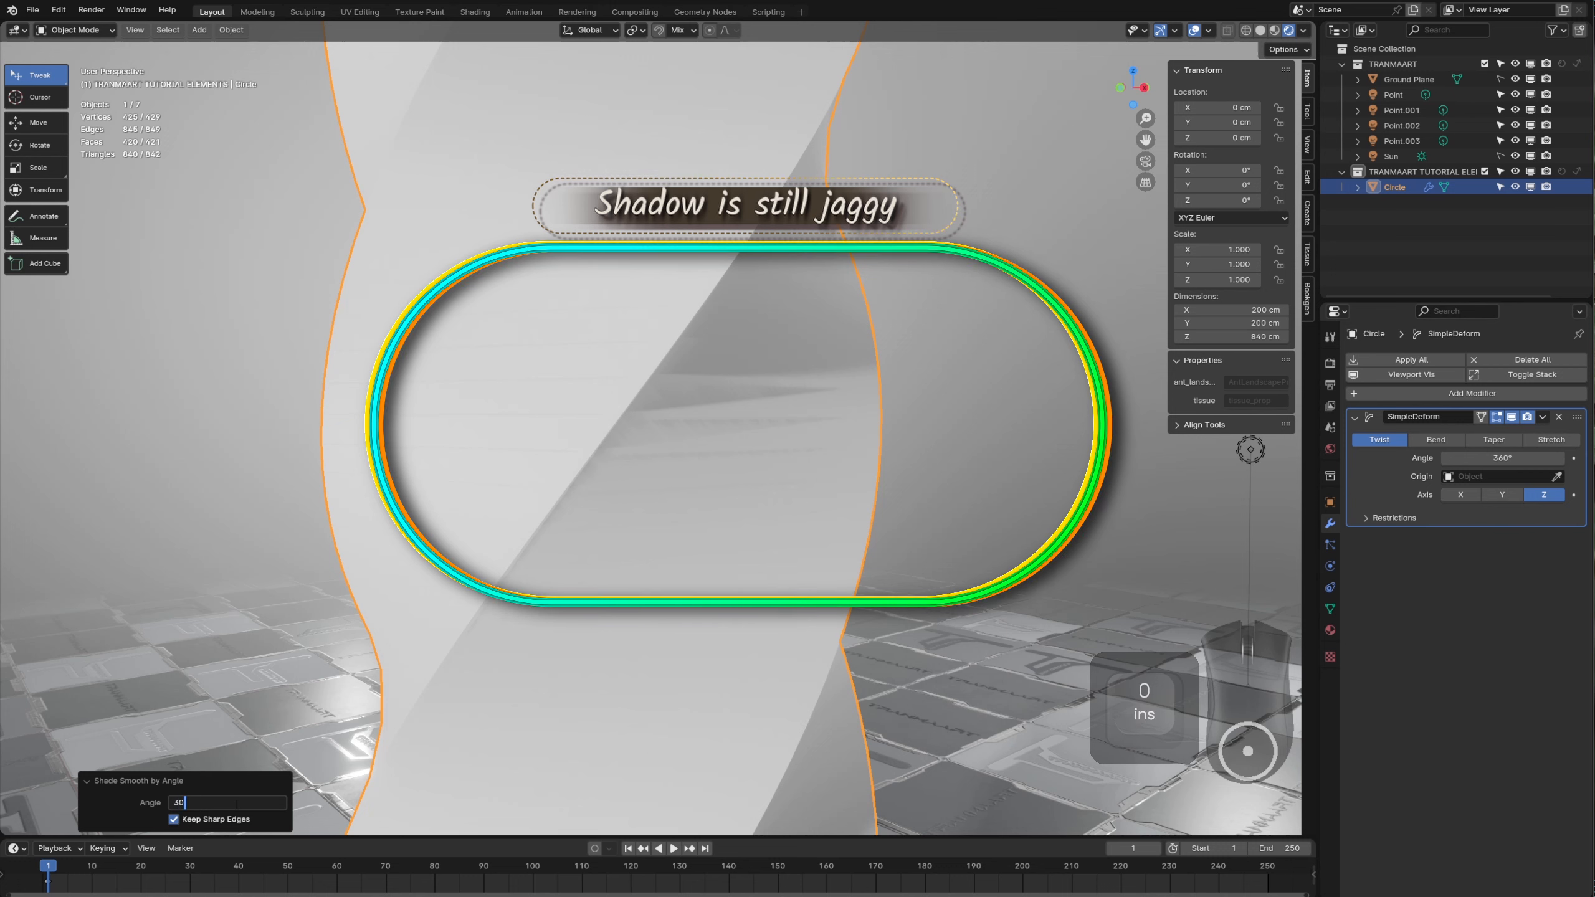
{"action": "key", "text": "Return"}
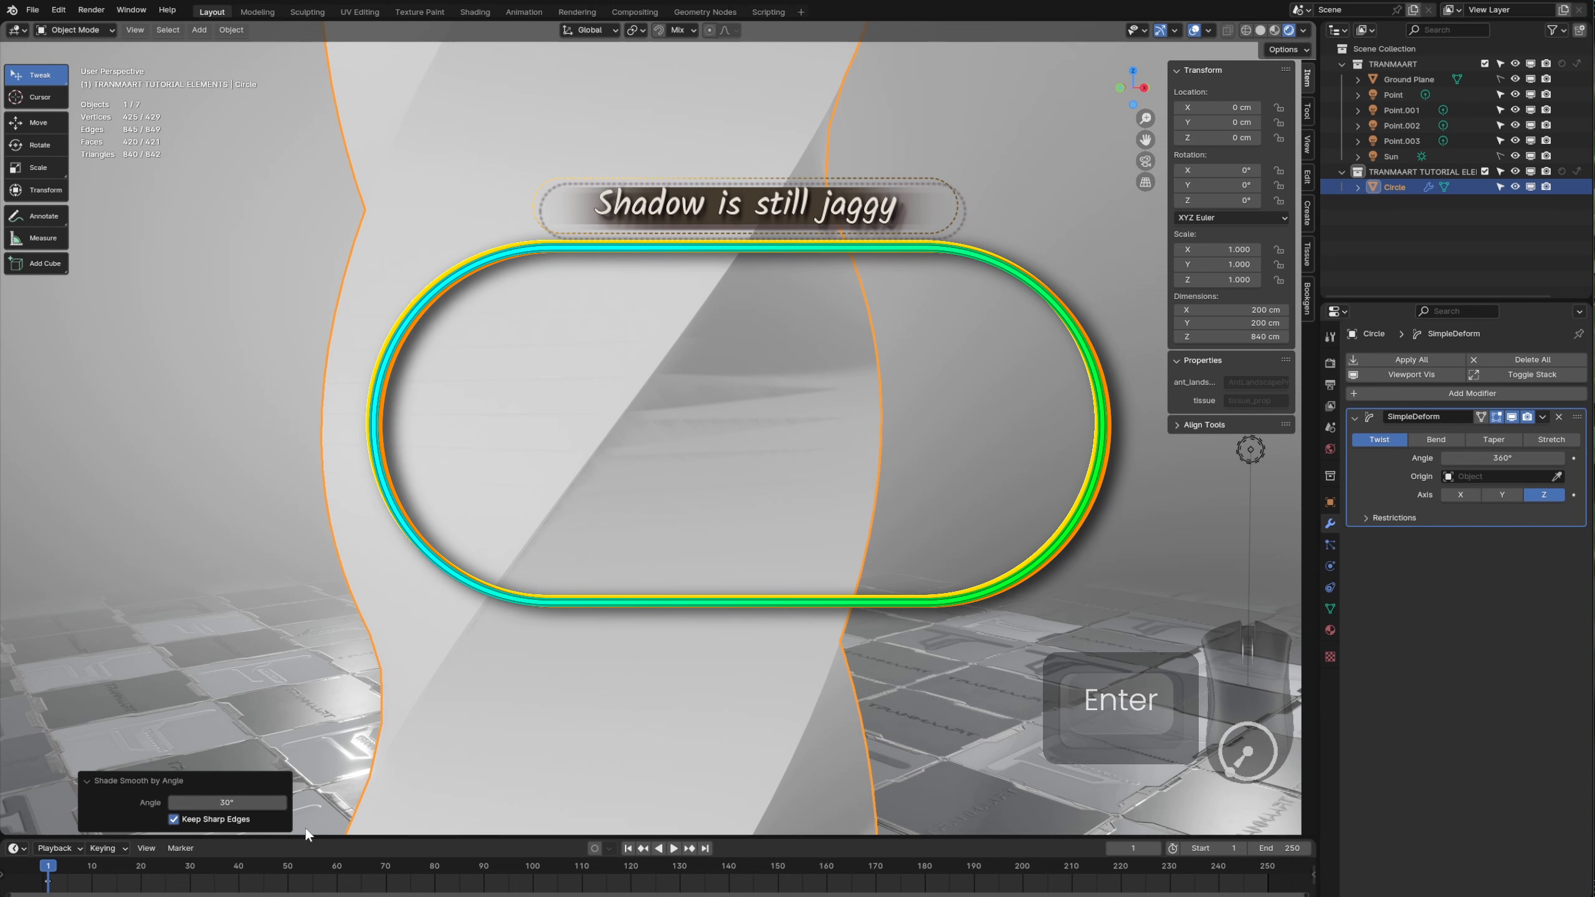
- Add a Subdivision Surface modifier set to Simple with 2 viewport levels, and place it above the Simple Deform modifier
{"action": "middle_click_drag", "start_coordinate": [749, 391], "coordinate": [740, 398]}
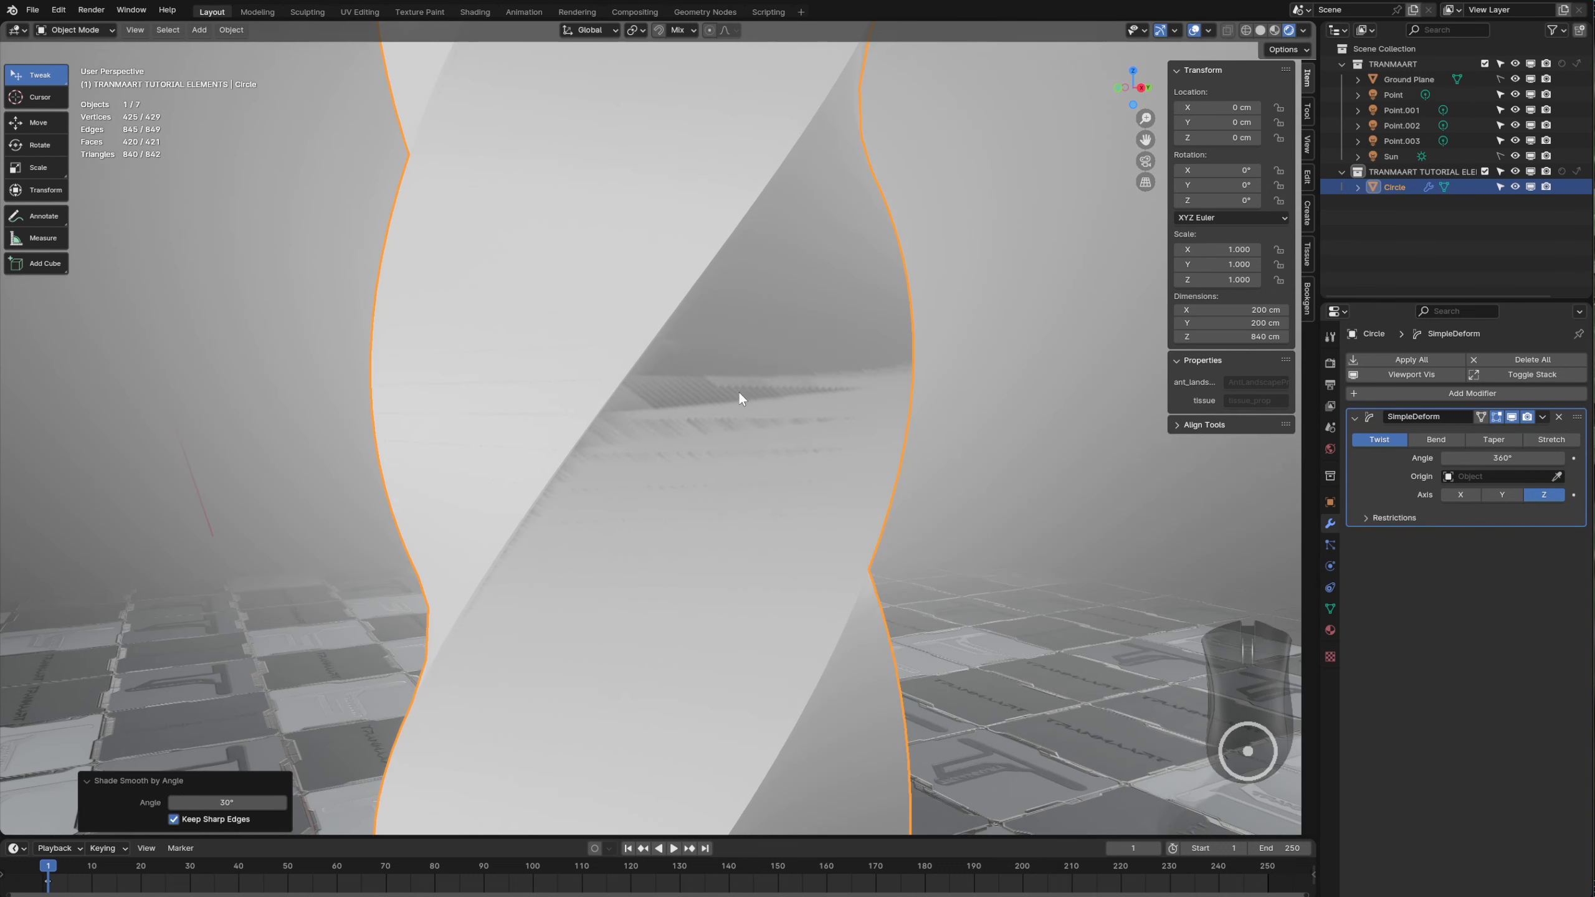
{"action": "left_click", "coordinate": [1431, 395]}
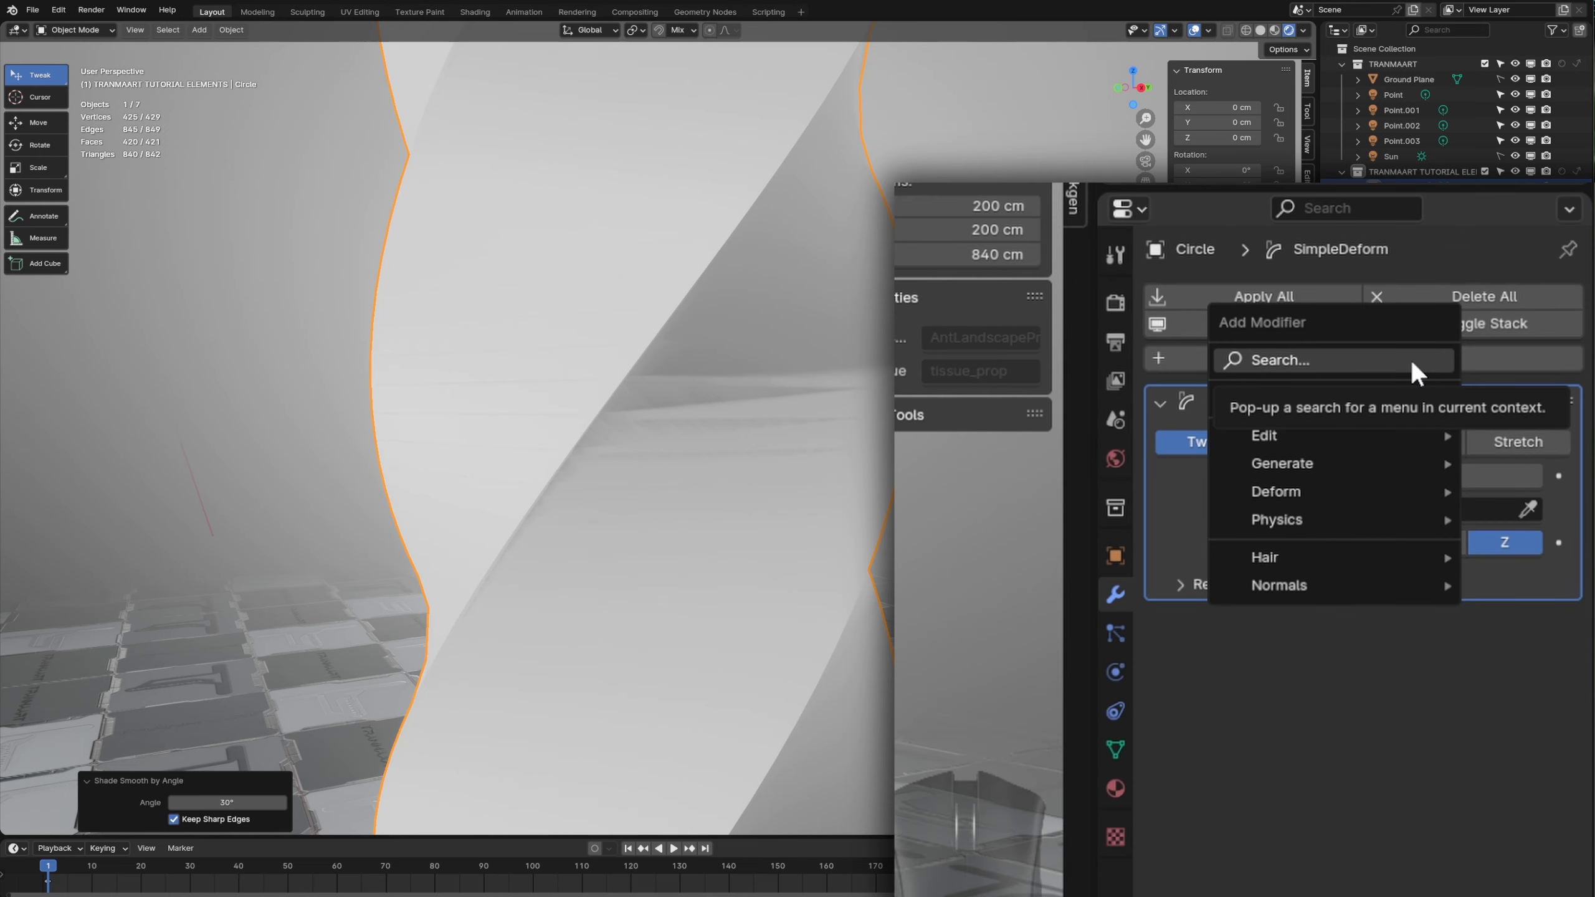
{"action": "left_click", "coordinate": [1410, 360]}
{"action": "type", "text": "sud"}
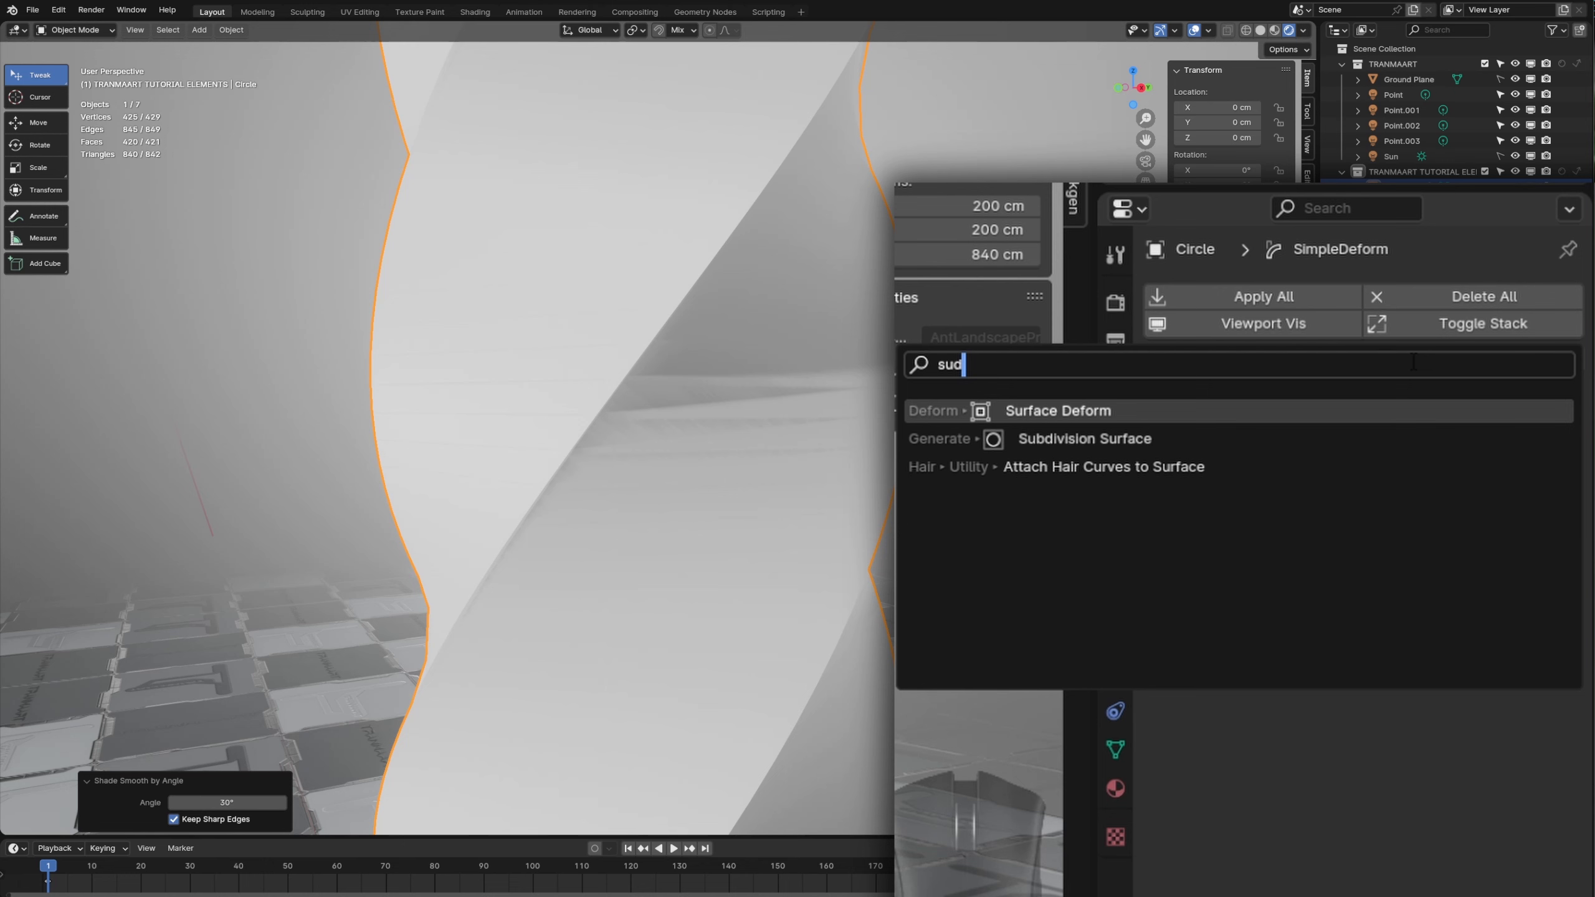
{"action": "key", "text": "Return"}
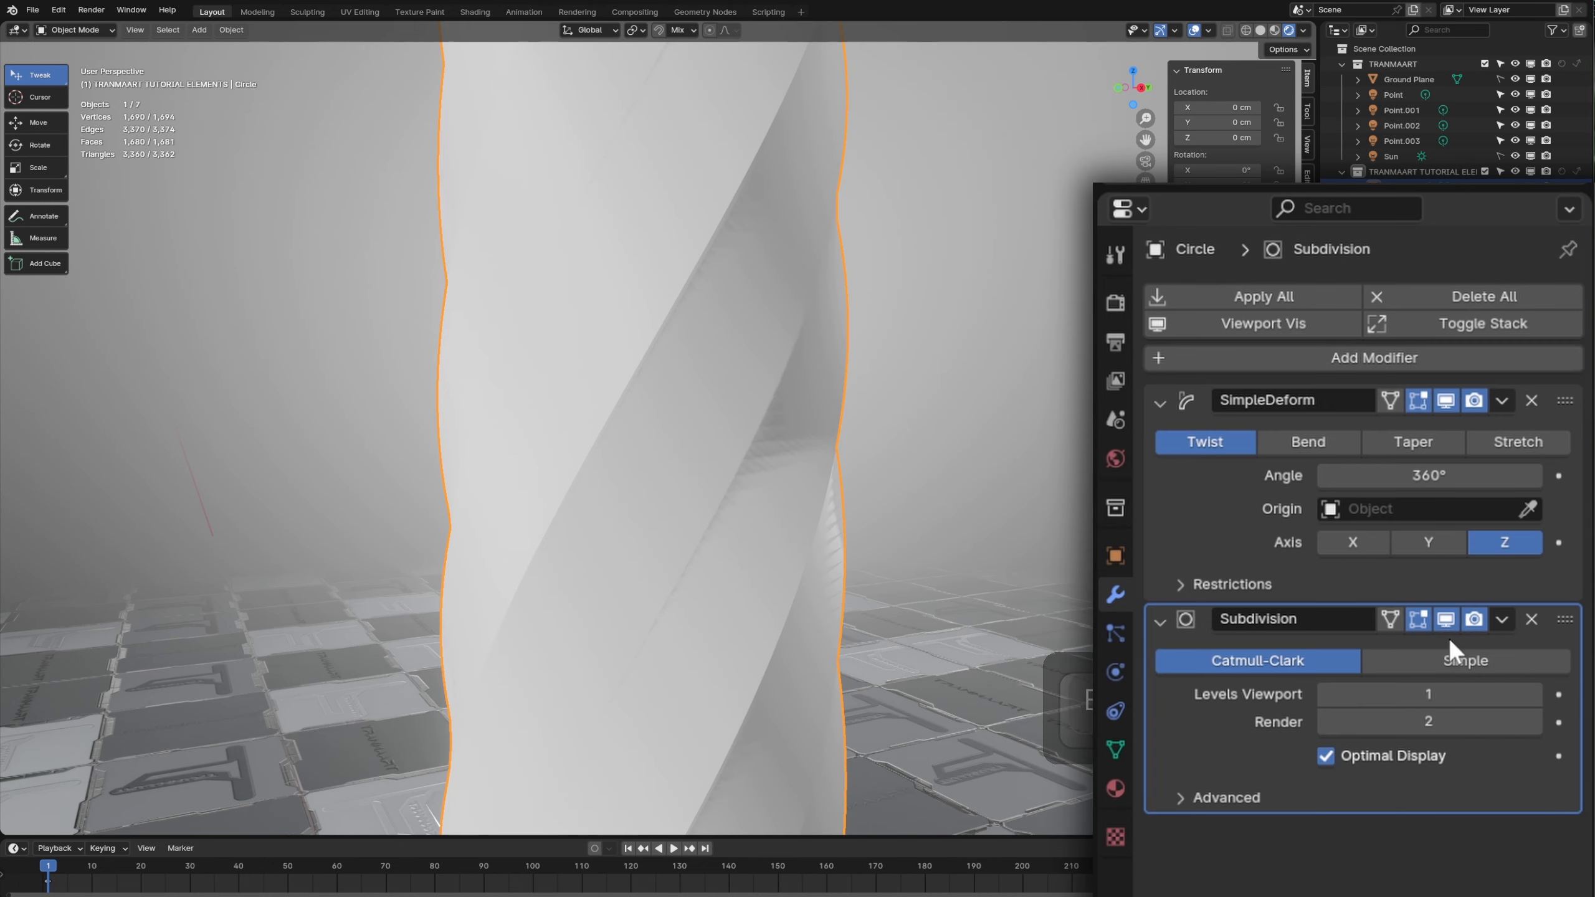
{"action": "left_click", "coordinate": [1455, 665]}
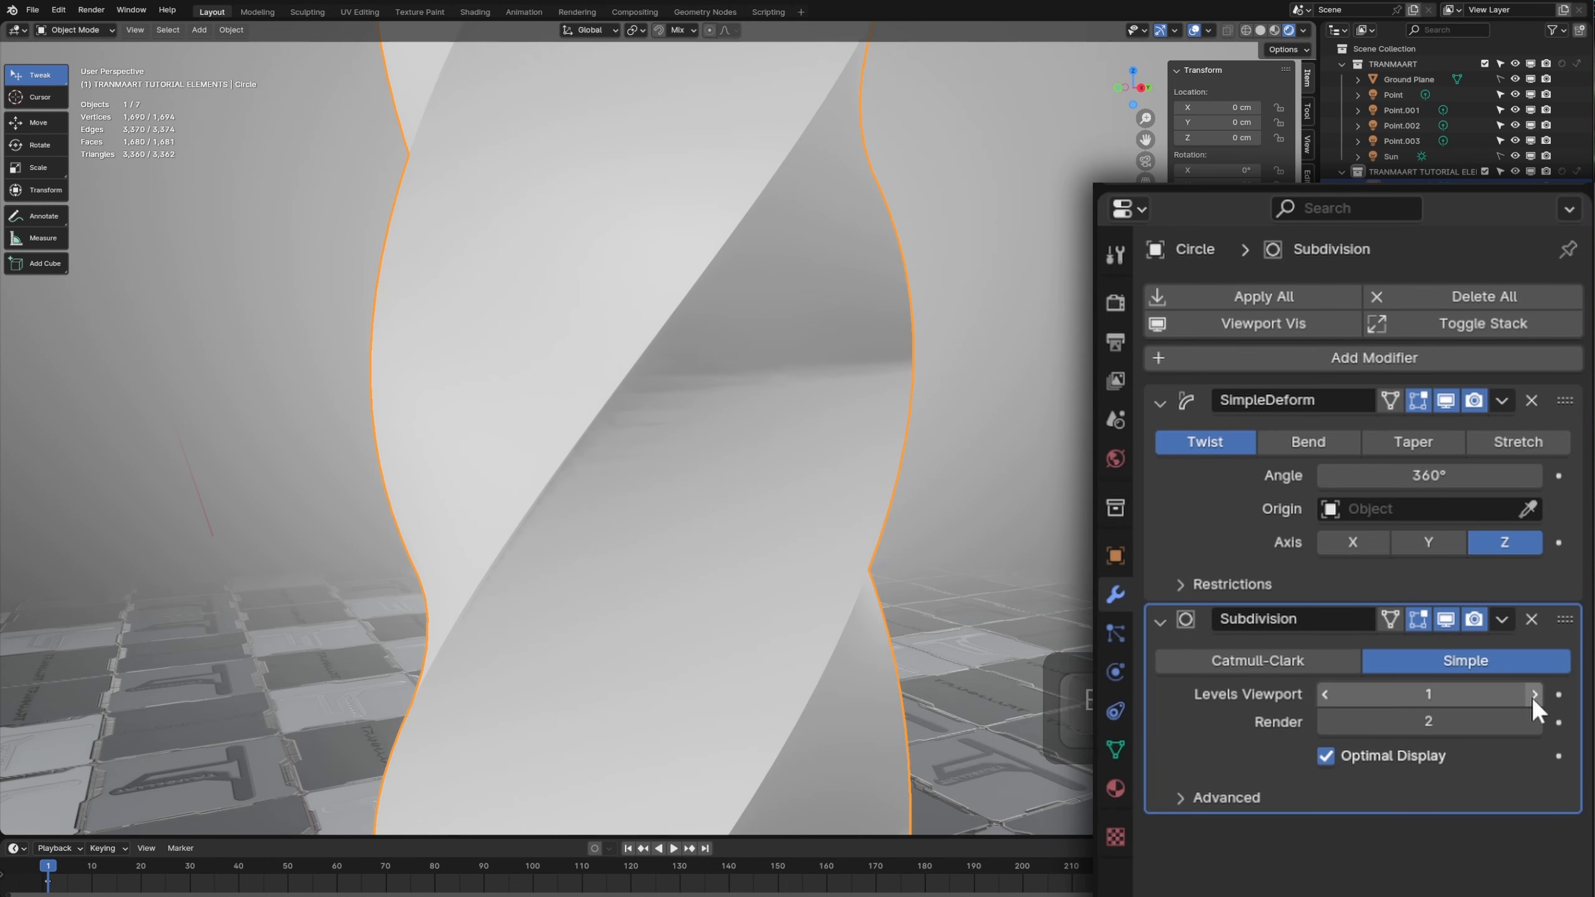
{"action": "left_click_drag", "start_coordinate": [1565, 618], "coordinate": [1569, 376]}
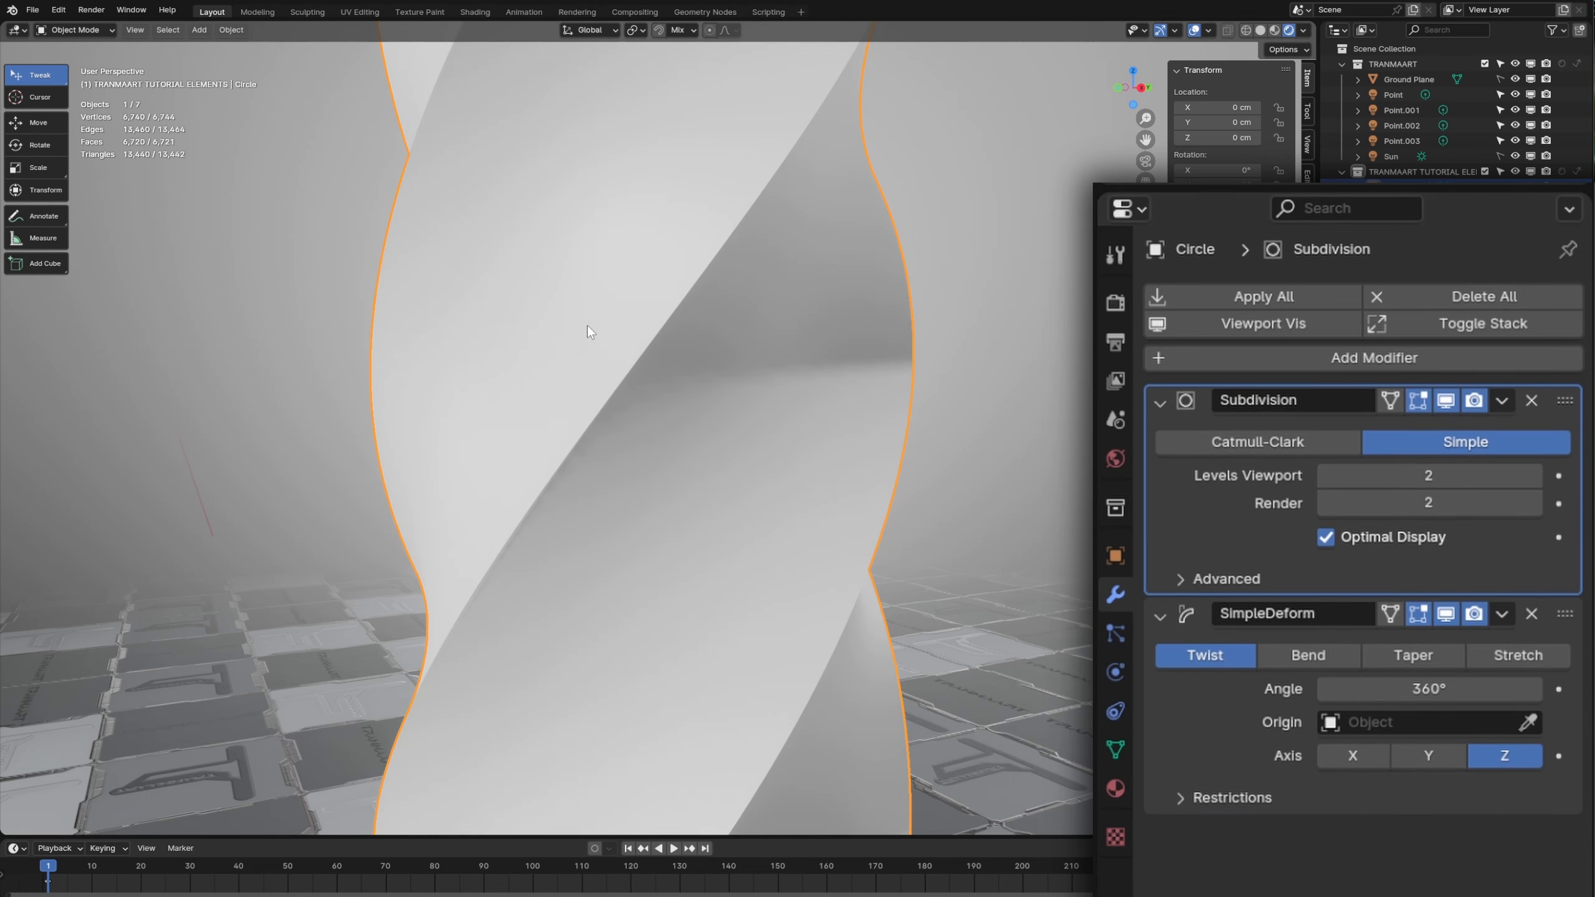
- Examine the shading on the twisted column and the Sun light's shadow bias settings
{"action": "middle_click_drag", "start_coordinate": [590, 330], "coordinate": [886, 309]}
{"action": "scroll", "coordinate": [860, 439], "scroll_direction": "down", "scroll_amount": 5}
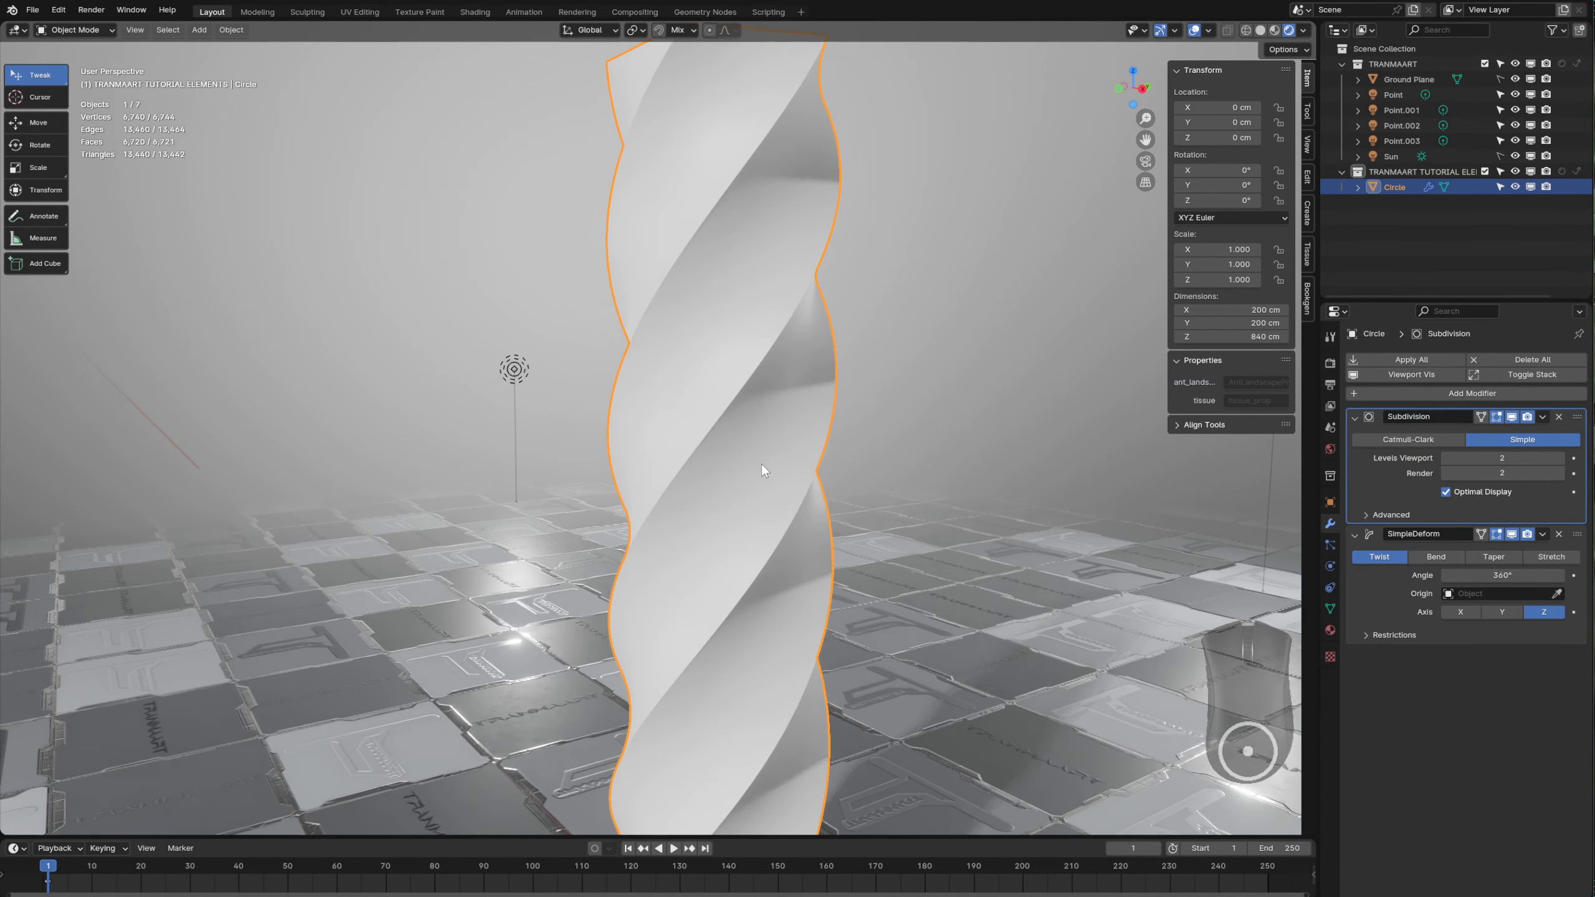
{"action": "scroll", "coordinate": [761, 463], "scroll_direction": "up", "scroll_amount": 3}
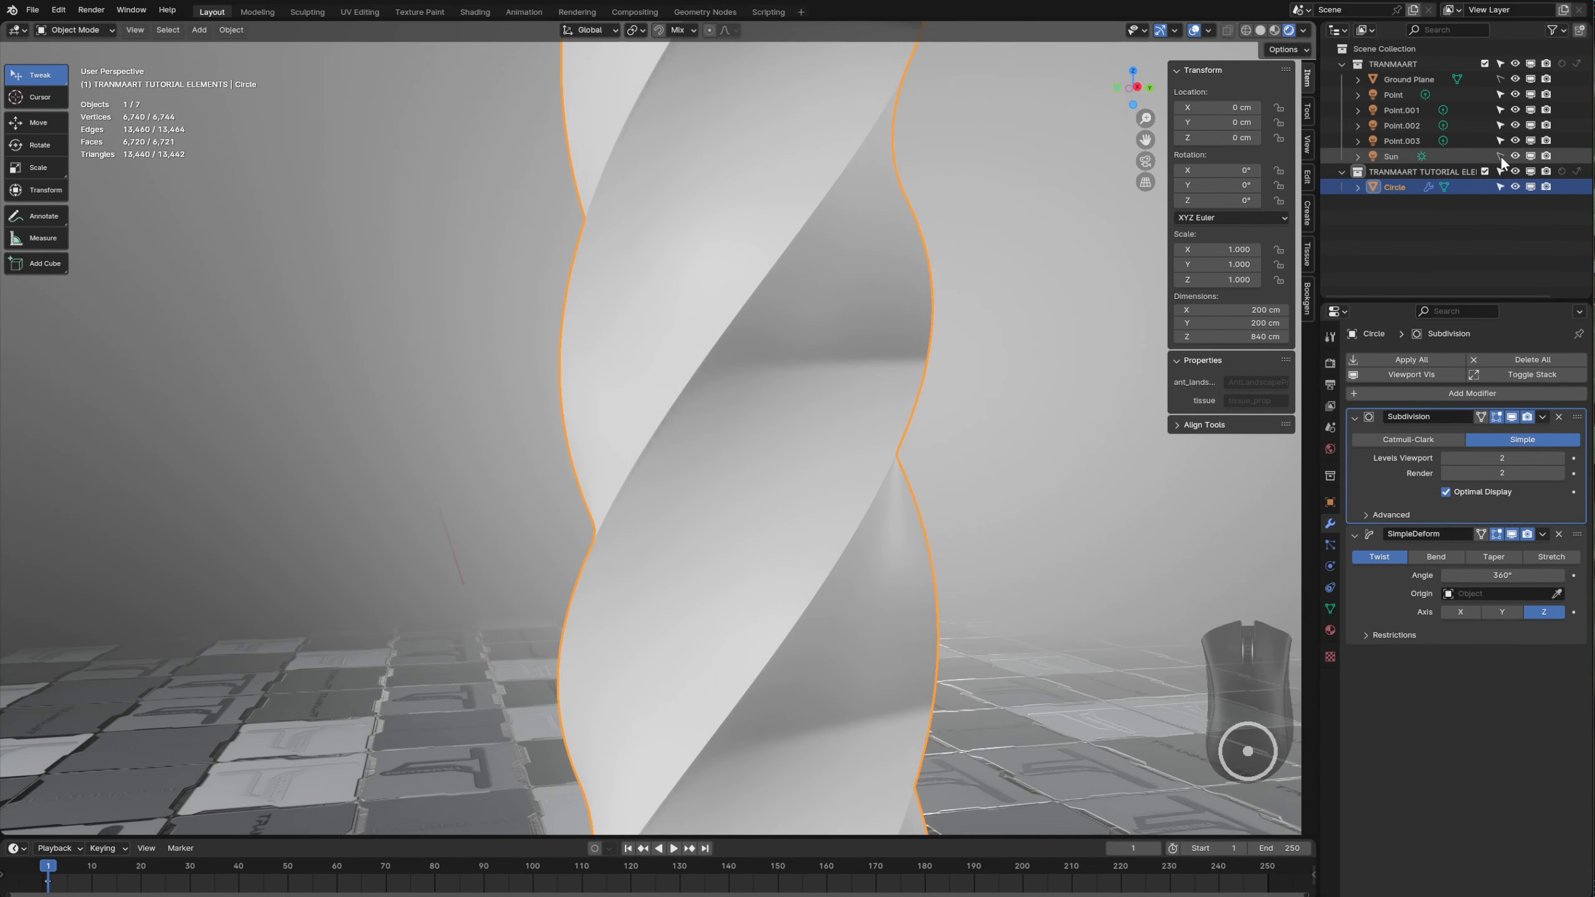
{"action": "left_click", "coordinate": [1405, 157]}
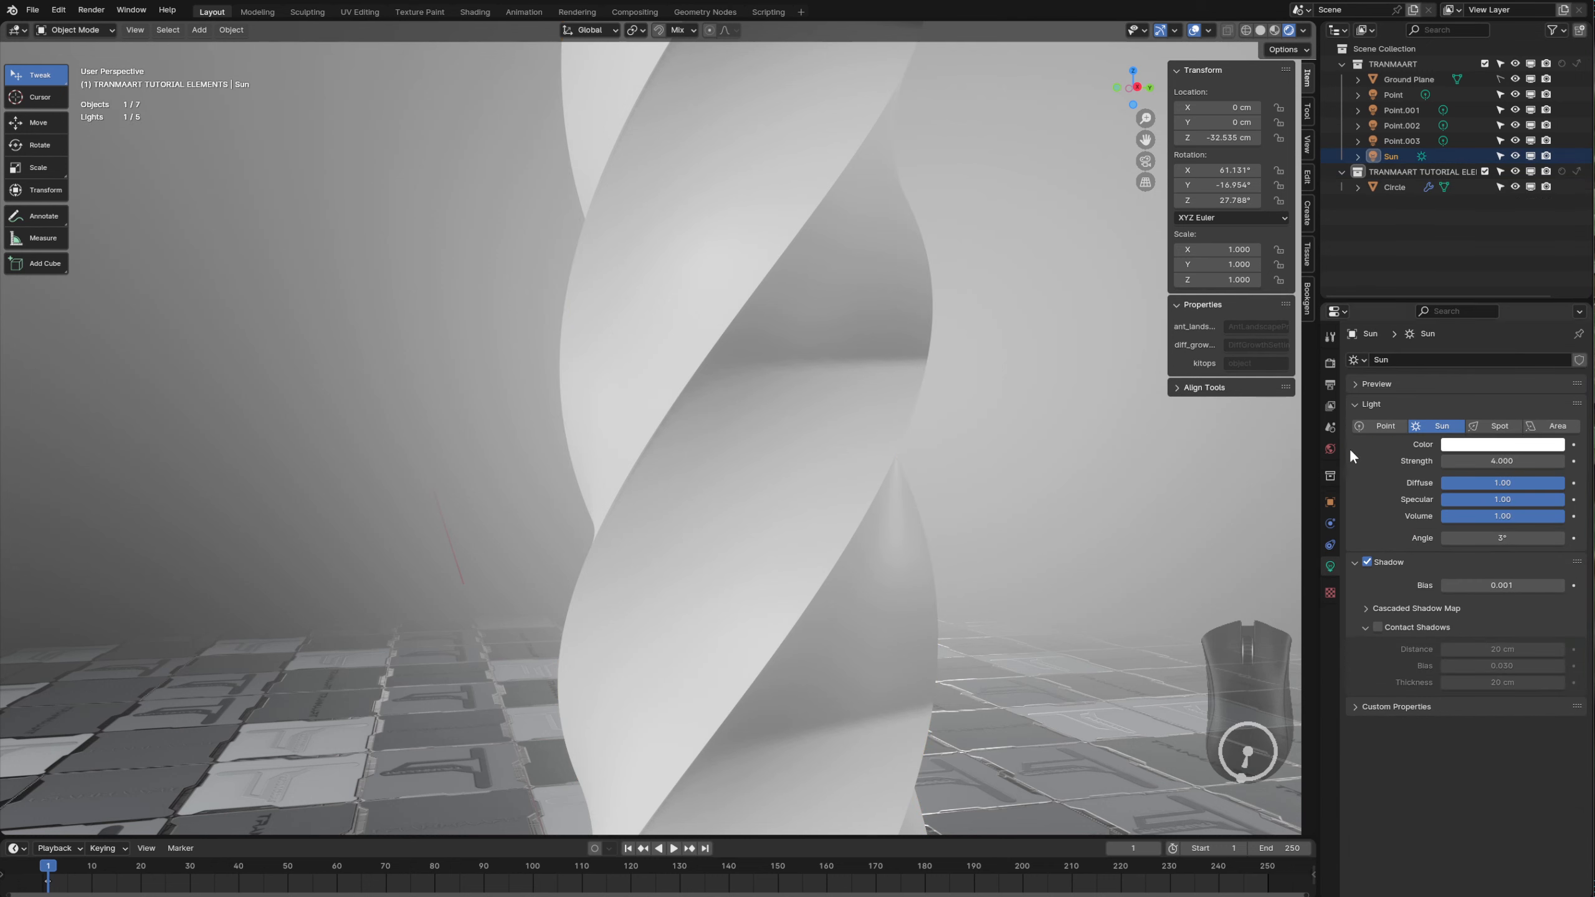
{"action": "left_click", "coordinate": [1332, 566]}
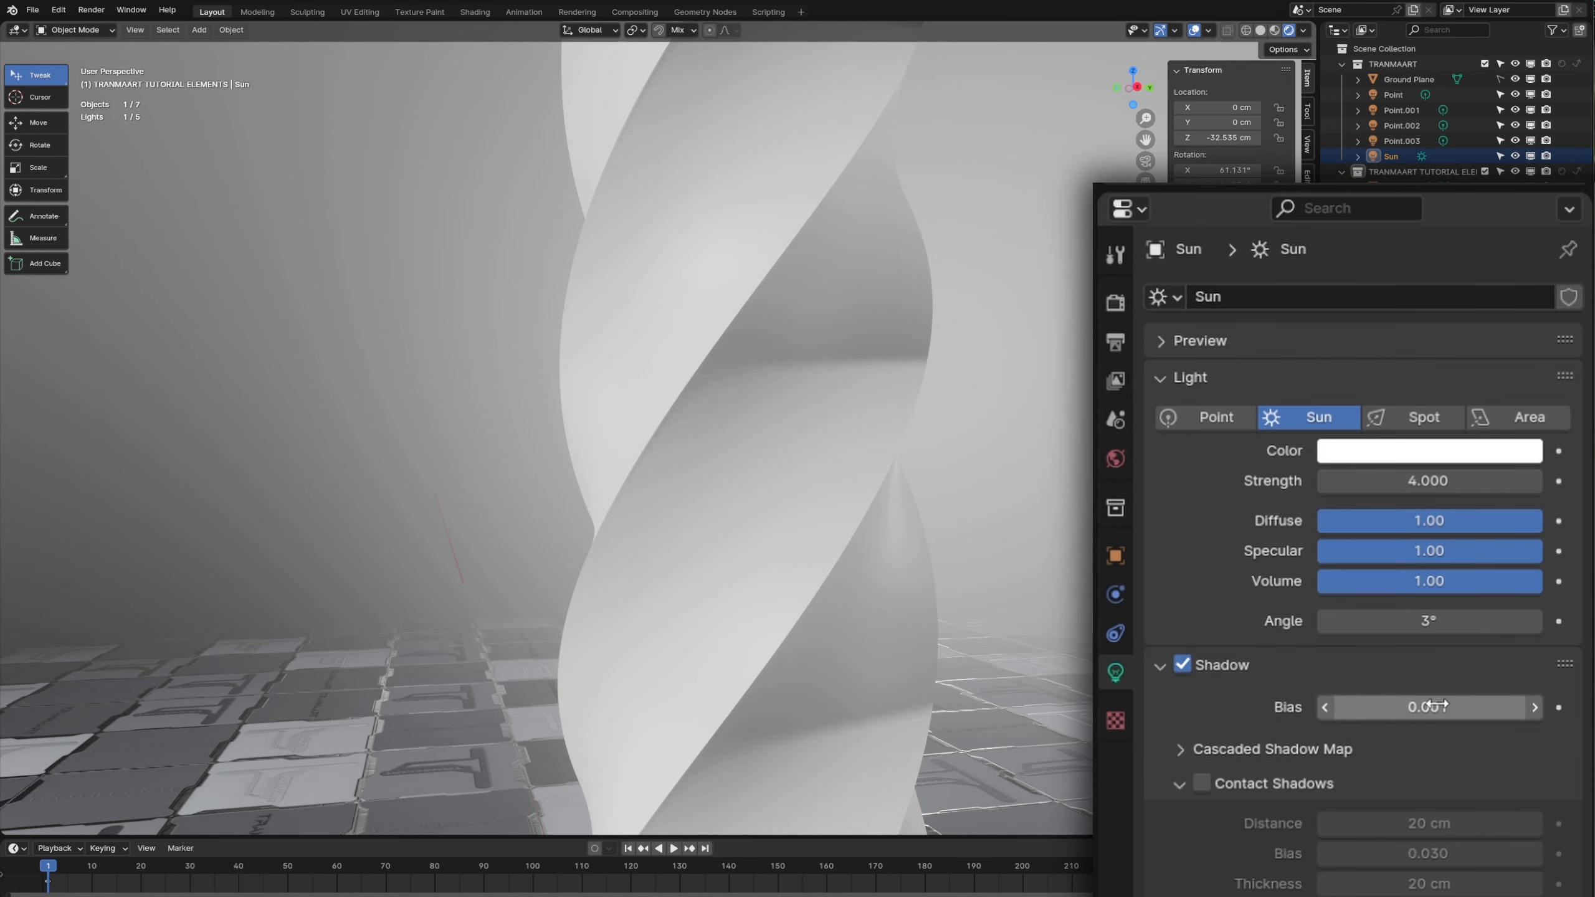
{"action": "scroll", "coordinate": [794, 364], "scroll_direction": "up", "scroll_amount": 5}
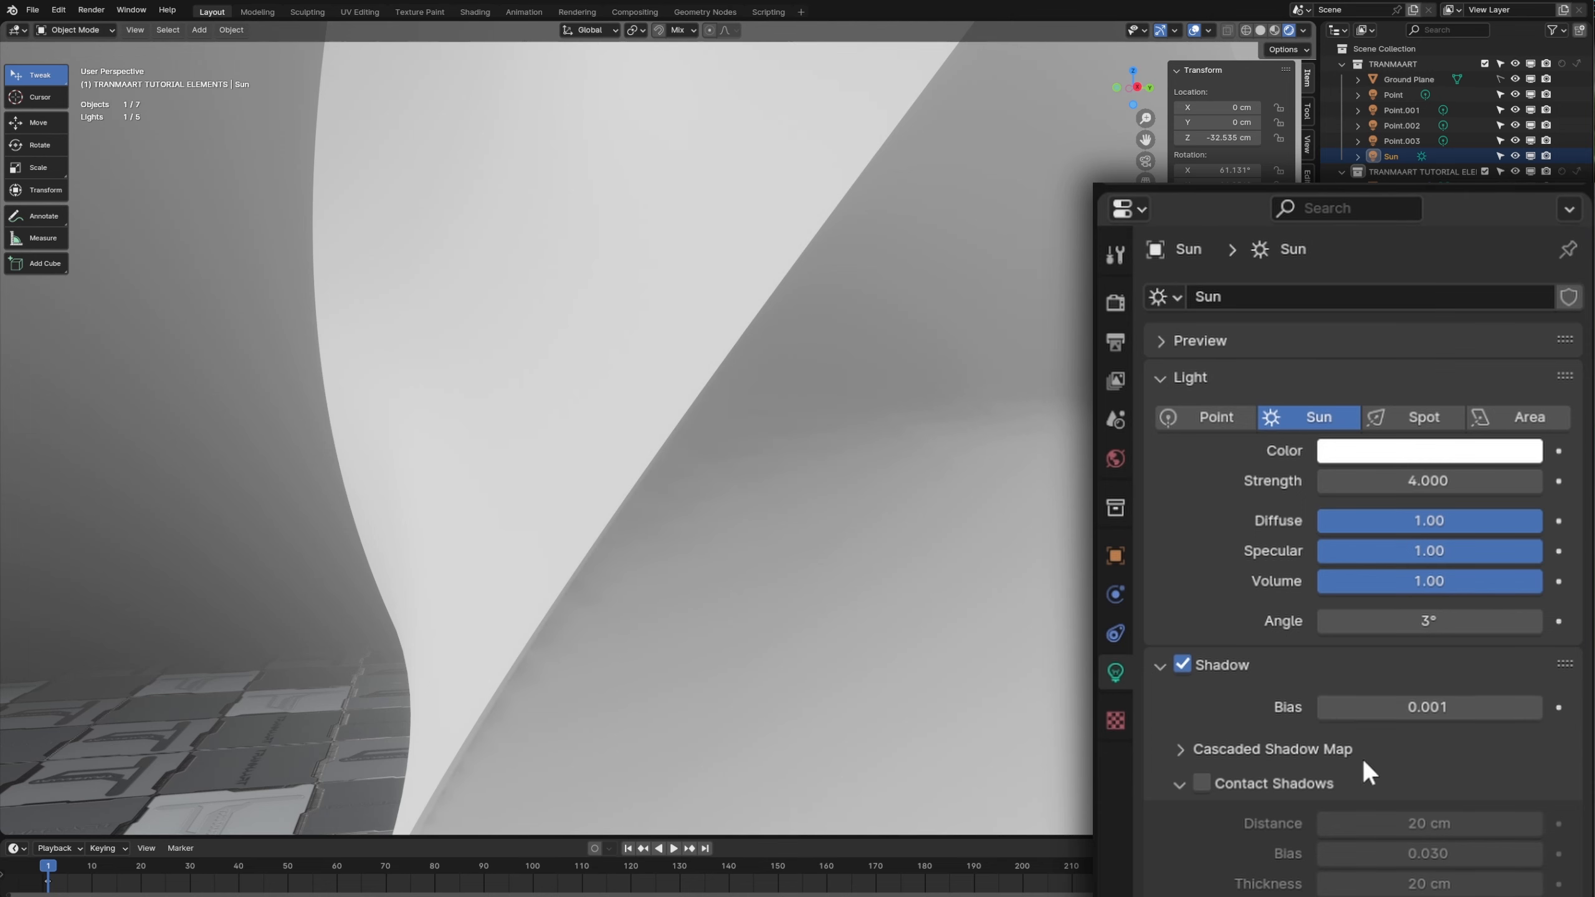
{"action": "scroll", "coordinate": [565, 413], "scroll_direction": "down", "scroll_amount": 5}
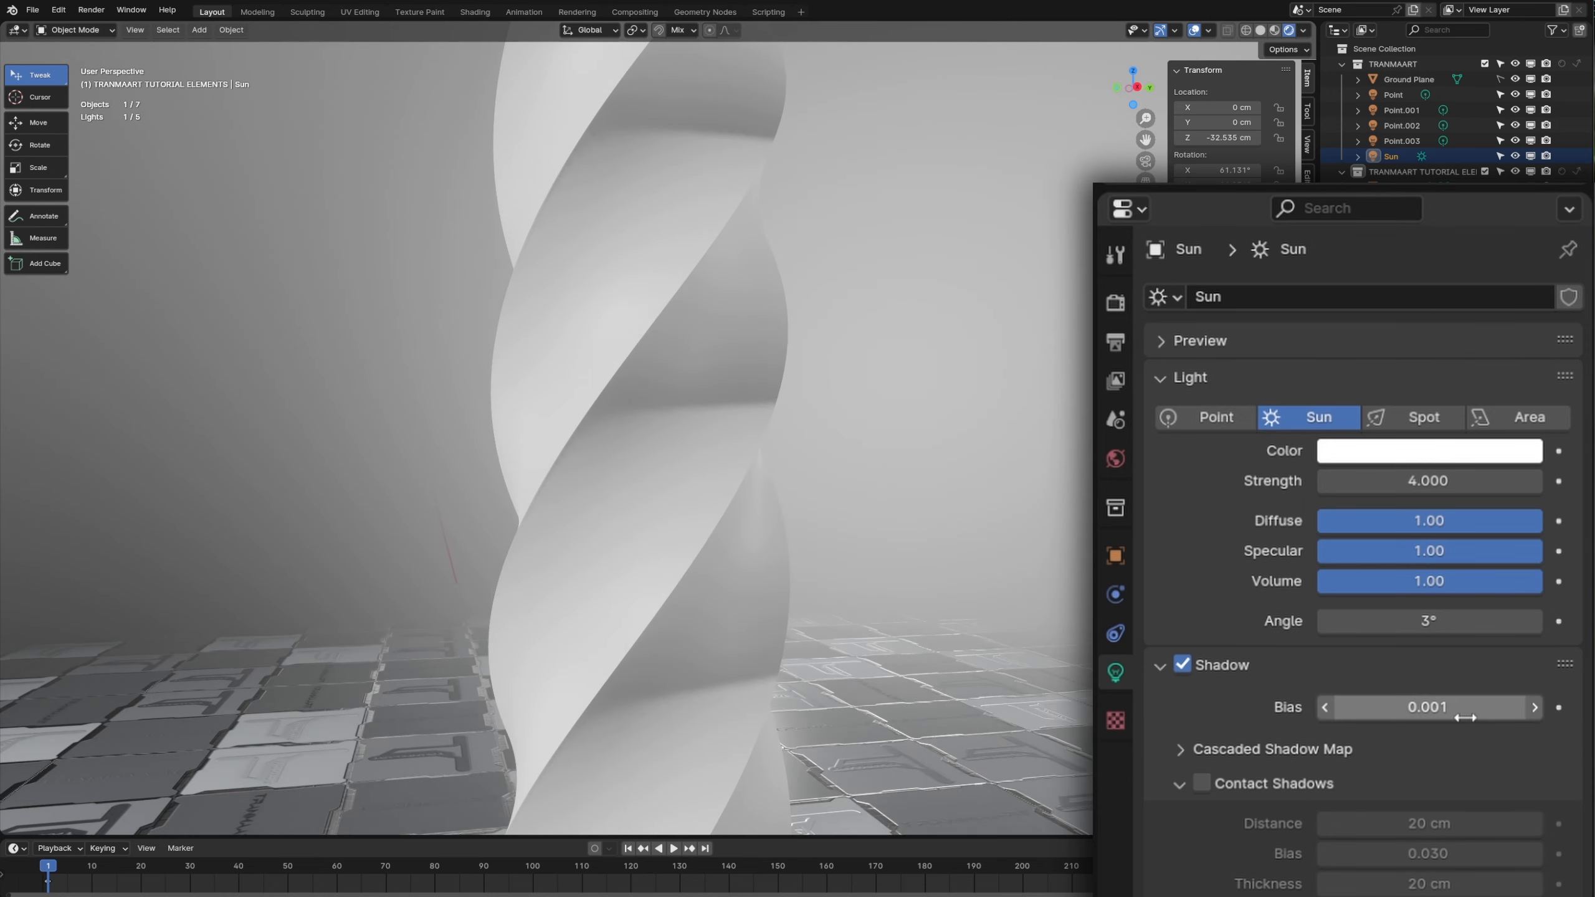
{"action": "scroll", "coordinate": [653, 352], "scroll_direction": "down", "scroll_amount": 5}
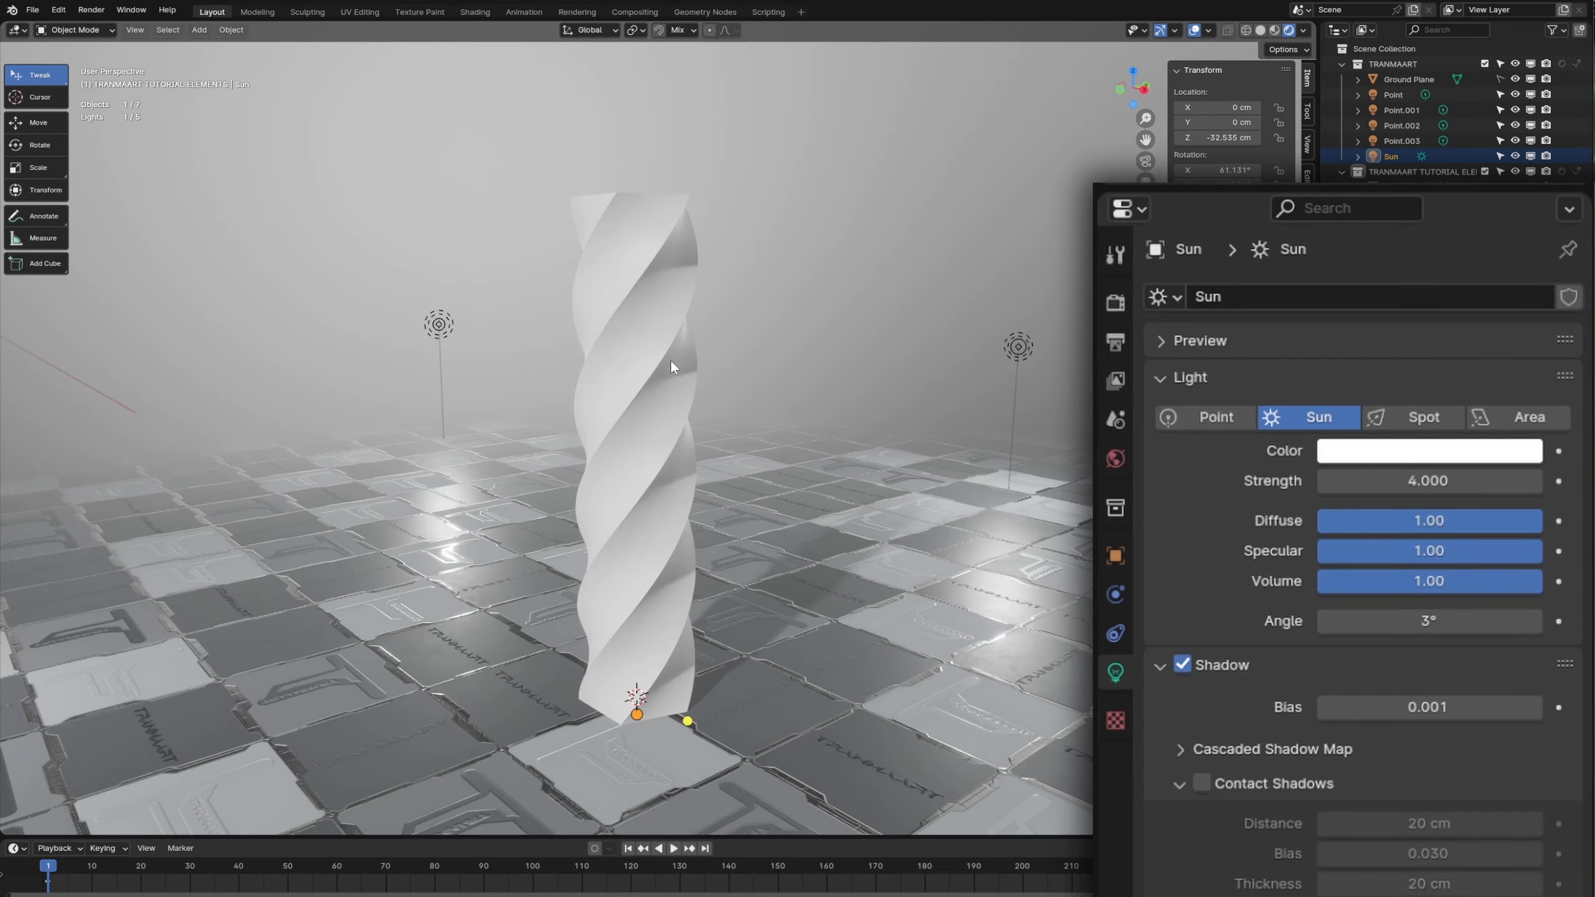
- Make a linked duplicate of the twisted column and move it 250 cm along the global Y axis
{"action": "scroll", "coordinate": [670, 361], "scroll_direction": "up", "scroll_amount": 1}
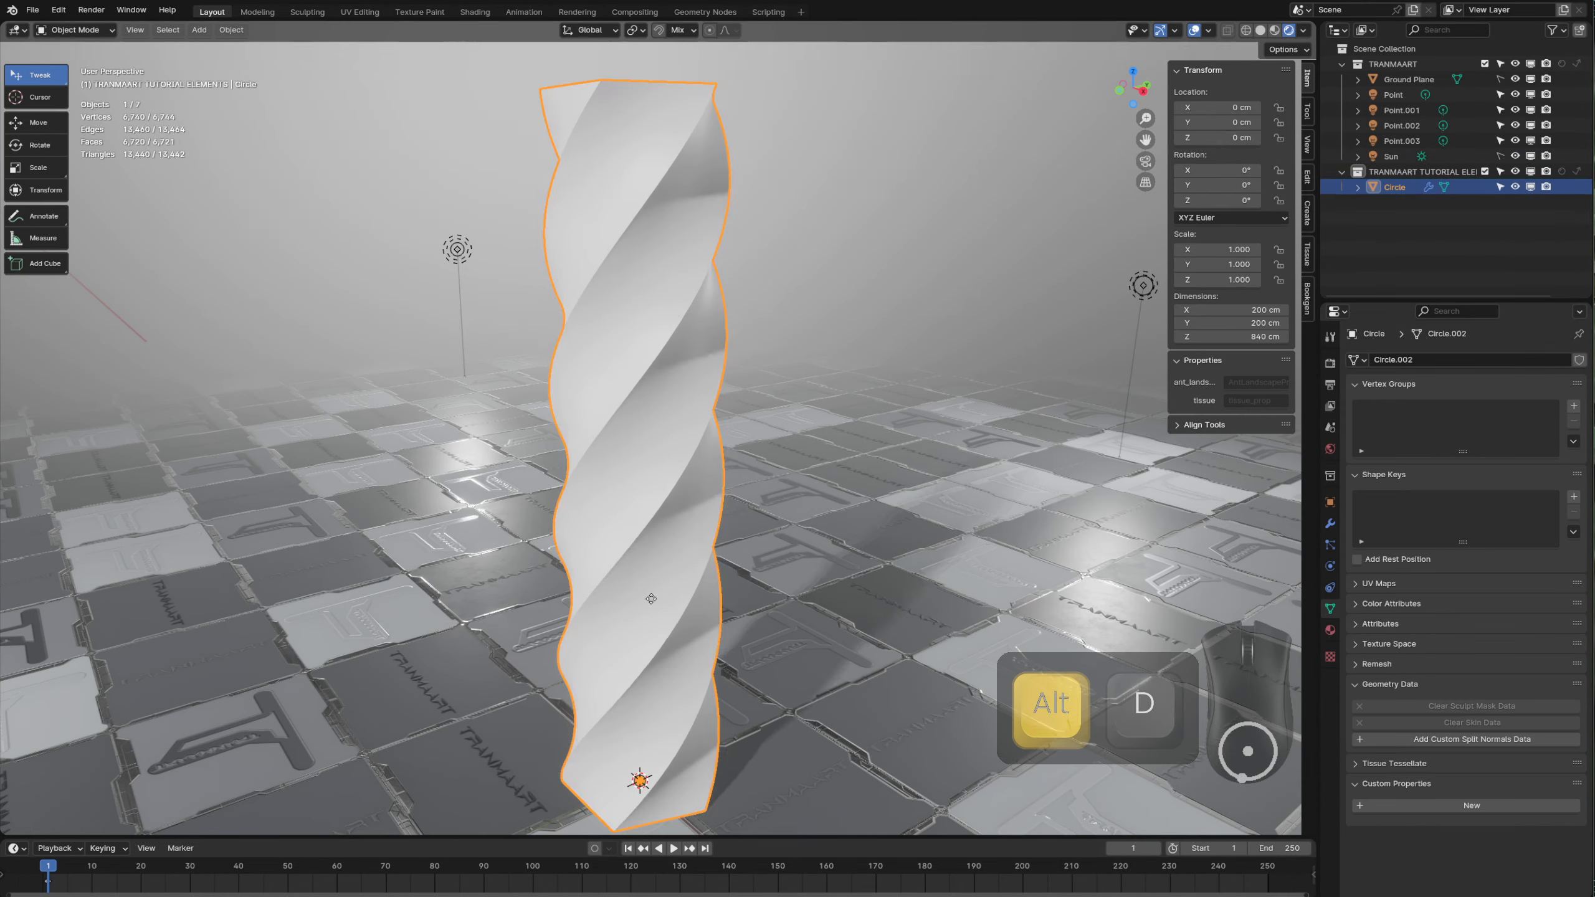
{"action": "key", "text": "alt+d"}
{"action": "middle_click_drag", "start_coordinate": [653, 598], "coordinate": [793, 546]}
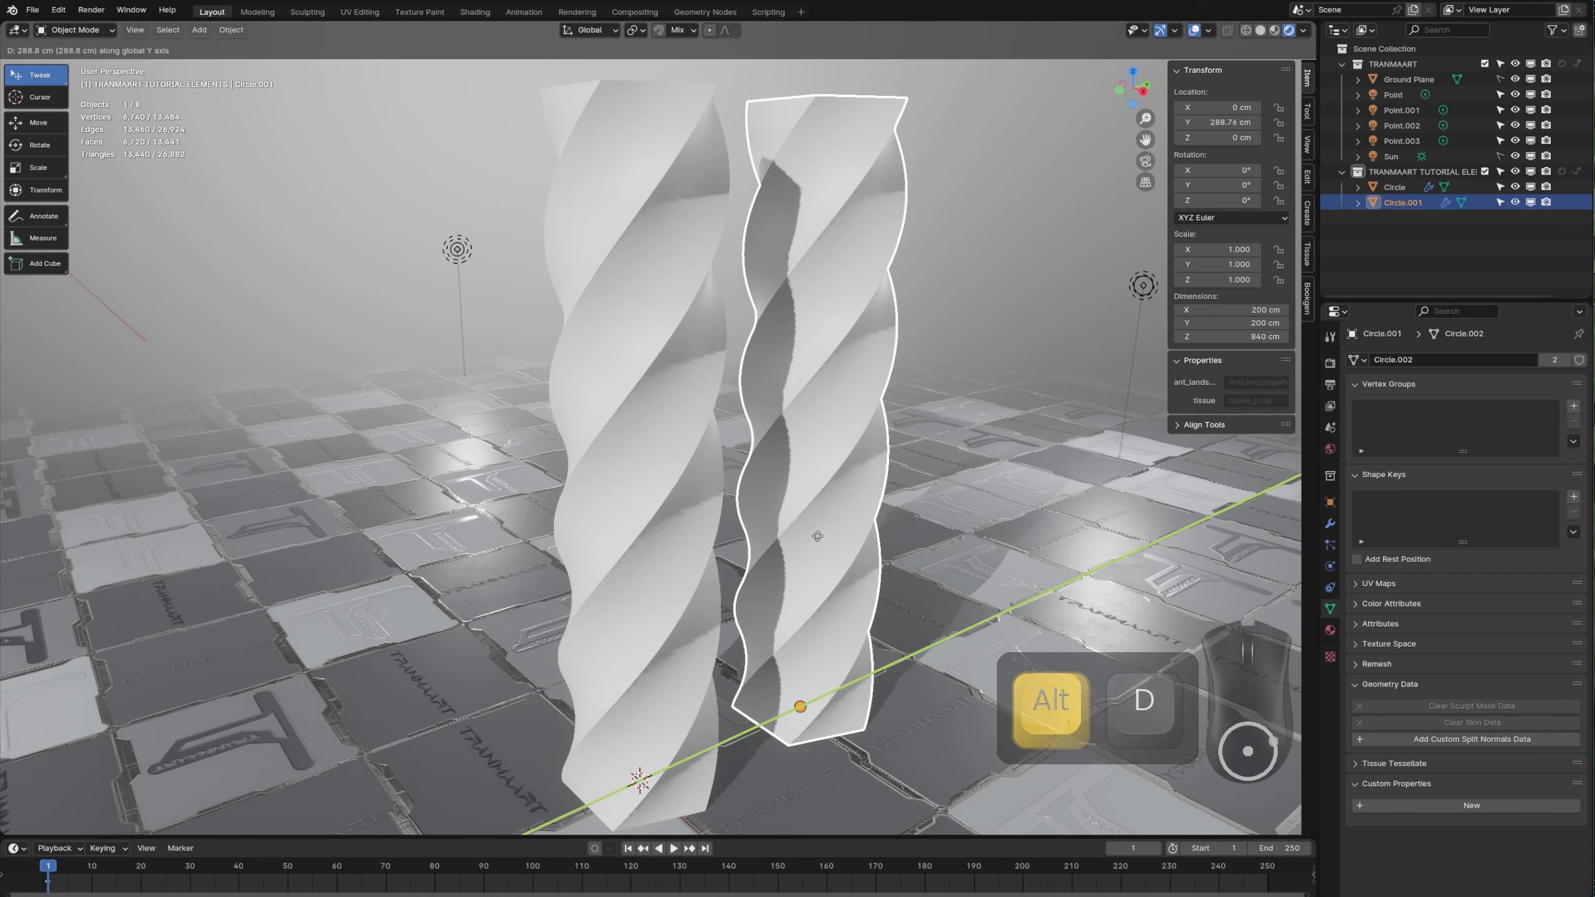
{"action": "type", "text": "200"}
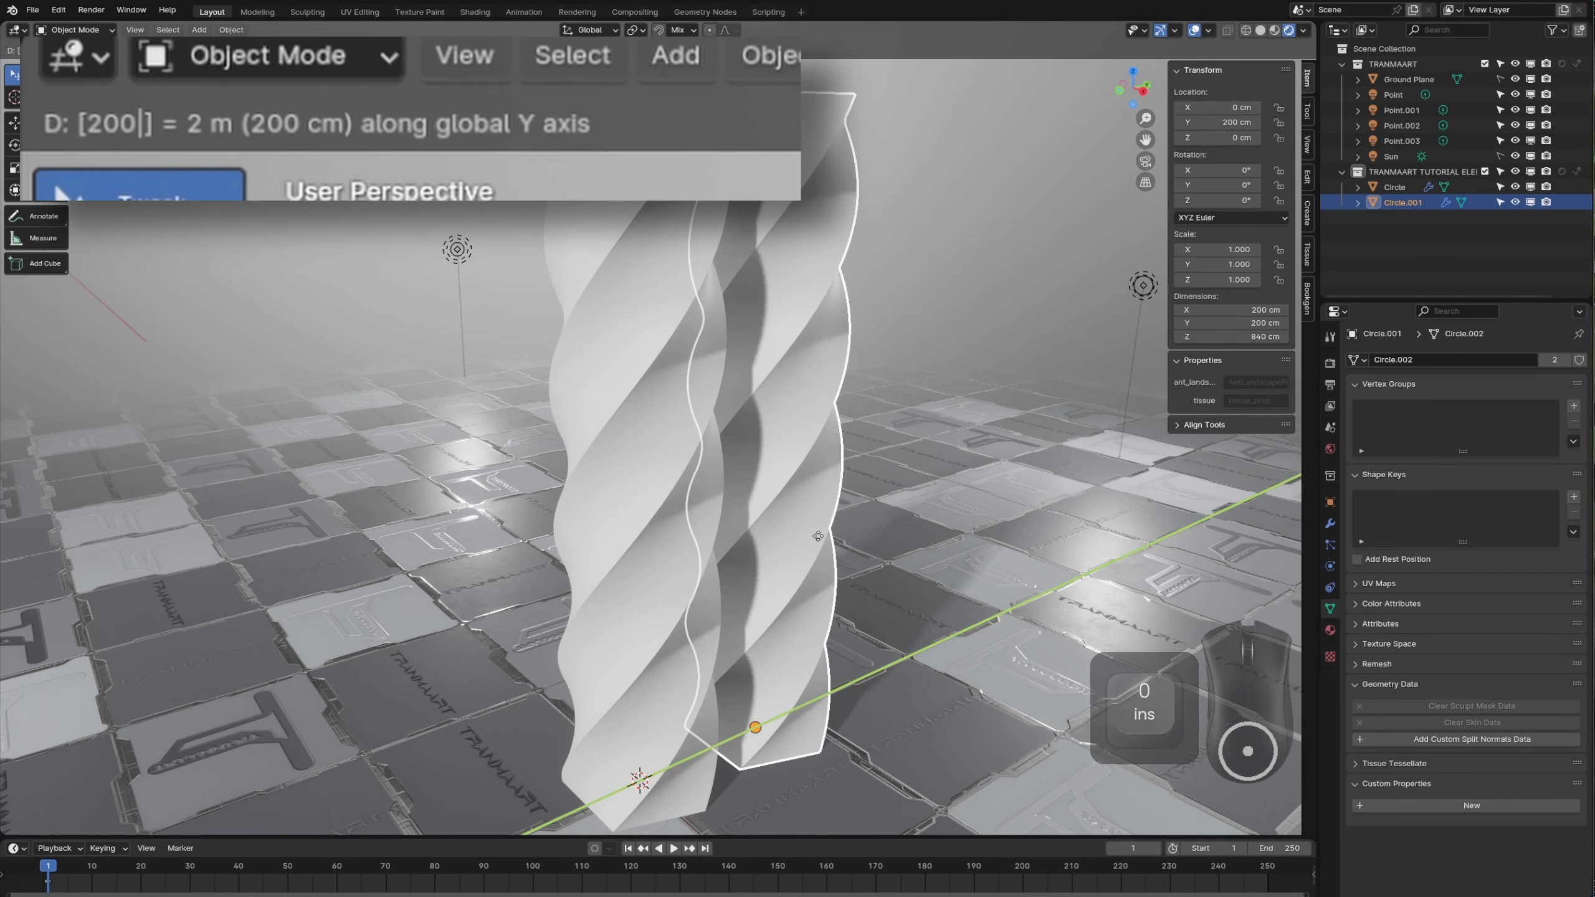
{"action": "key", "text": "BackSpace"}
{"action": "key", "text": "BackSpace"}
{"action": "type", "text": "250"}
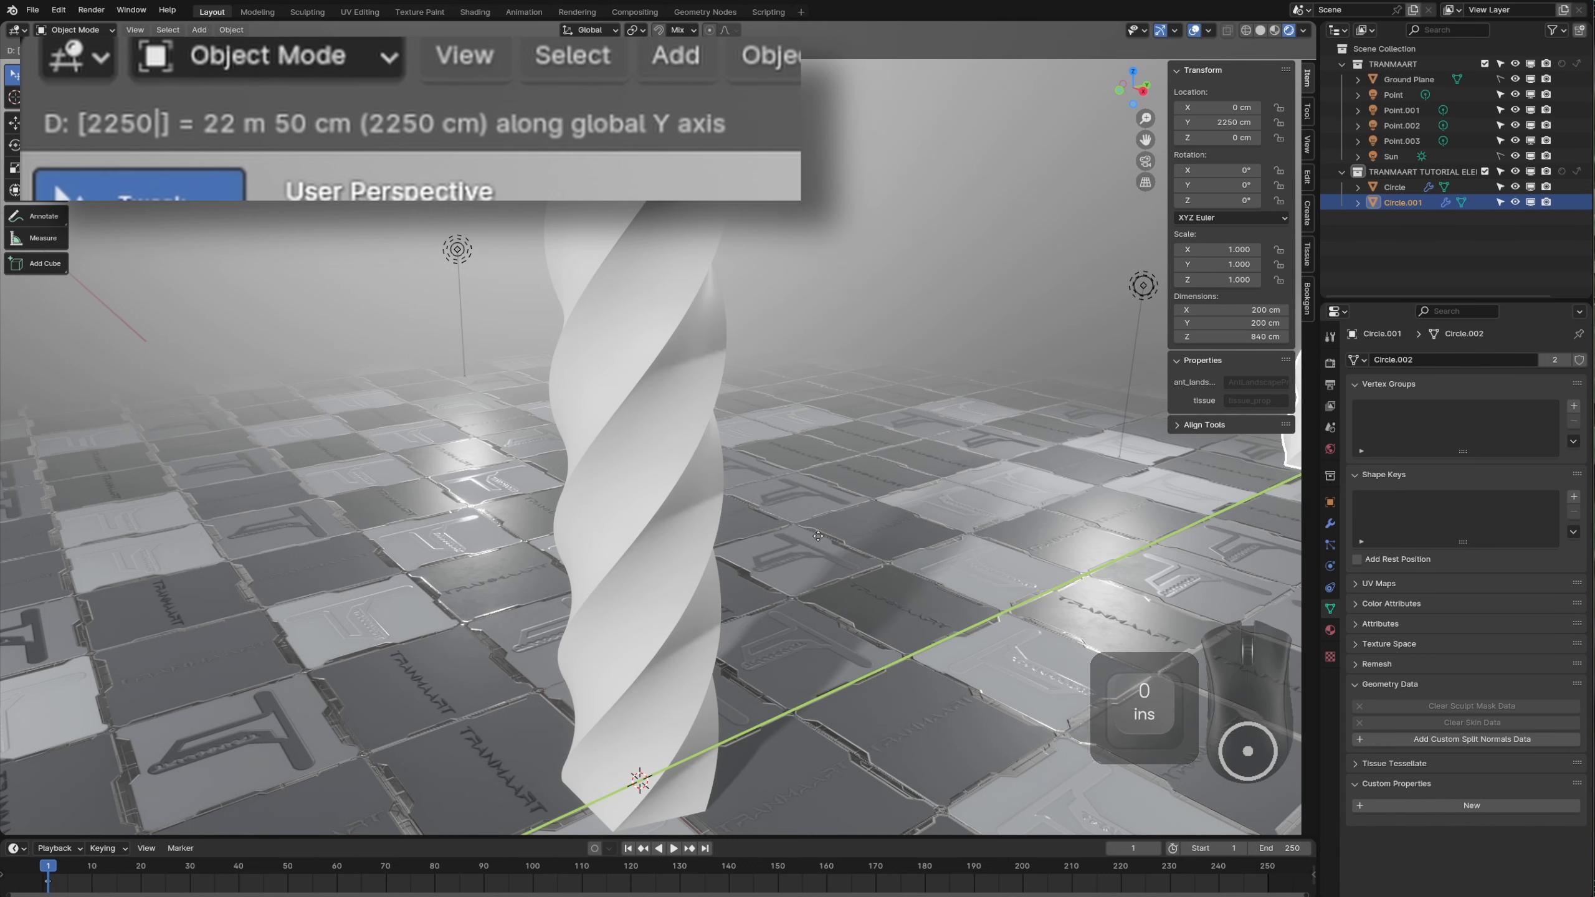
{"action": "key", "text": "BackSpace"}
{"action": "key", "text": "BackSpace"}
{"action": "key", "text": "BackSpace"}
{"action": "key", "text": "BackSpace"}
{"action": "type", "text": "250"}
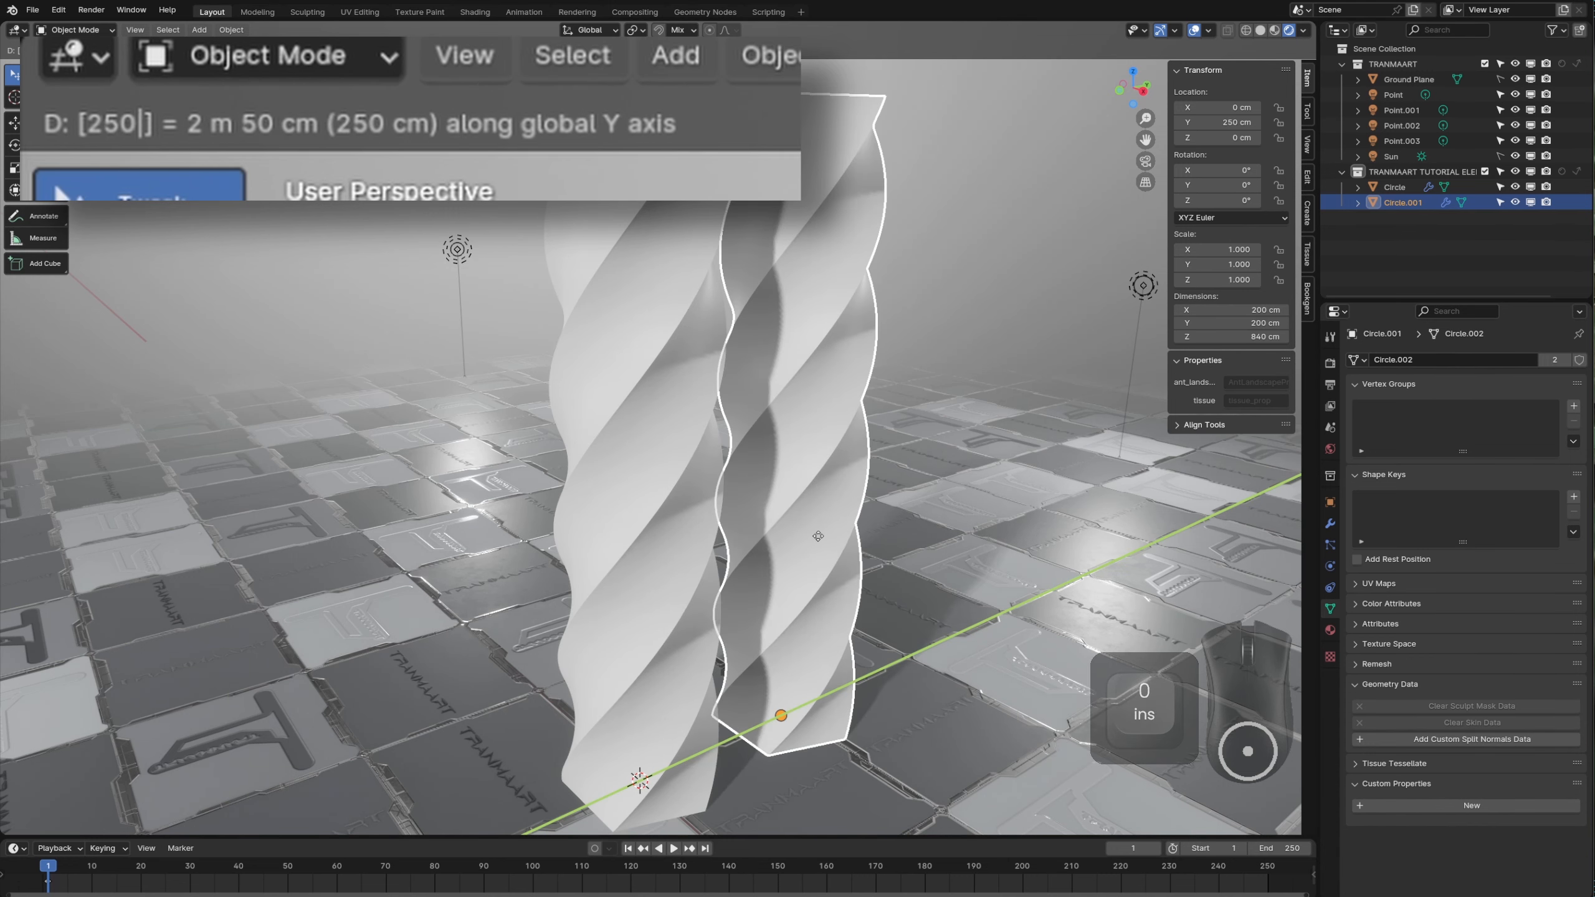
{"action": "key", "text": "Return"}
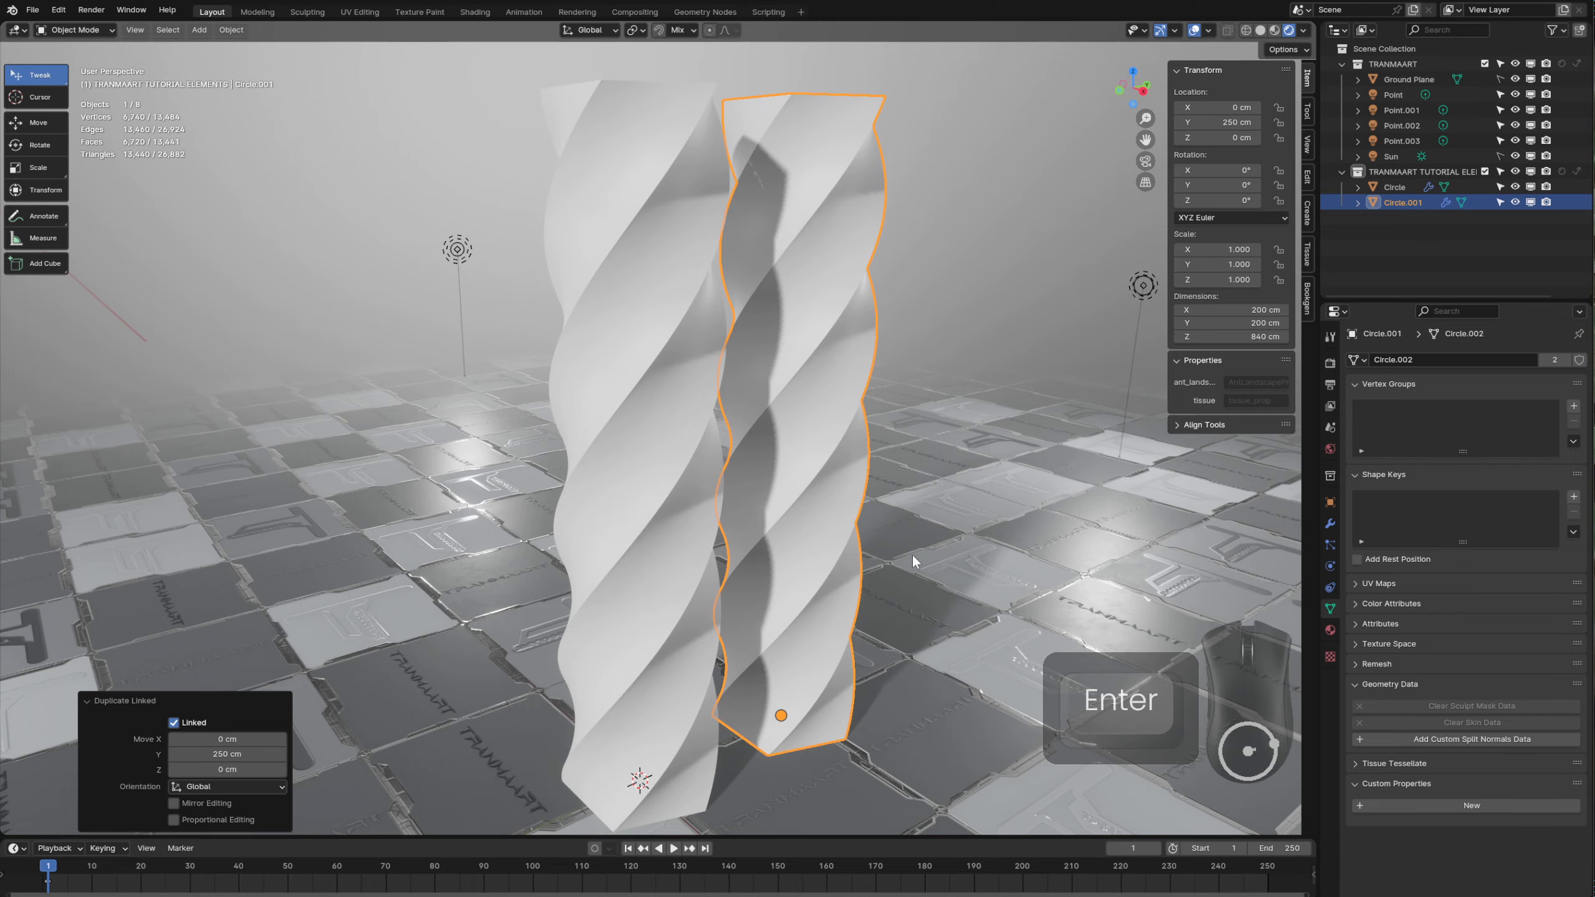
- Repeat the linked duplication along the Y axis to form a row of eight columns spaced 250 cm apart
{"action": "middle_click_drag", "start_coordinate": [912, 555], "coordinate": [664, 492], "text": "shift"}
{"action": "key", "text": "shift+r"}
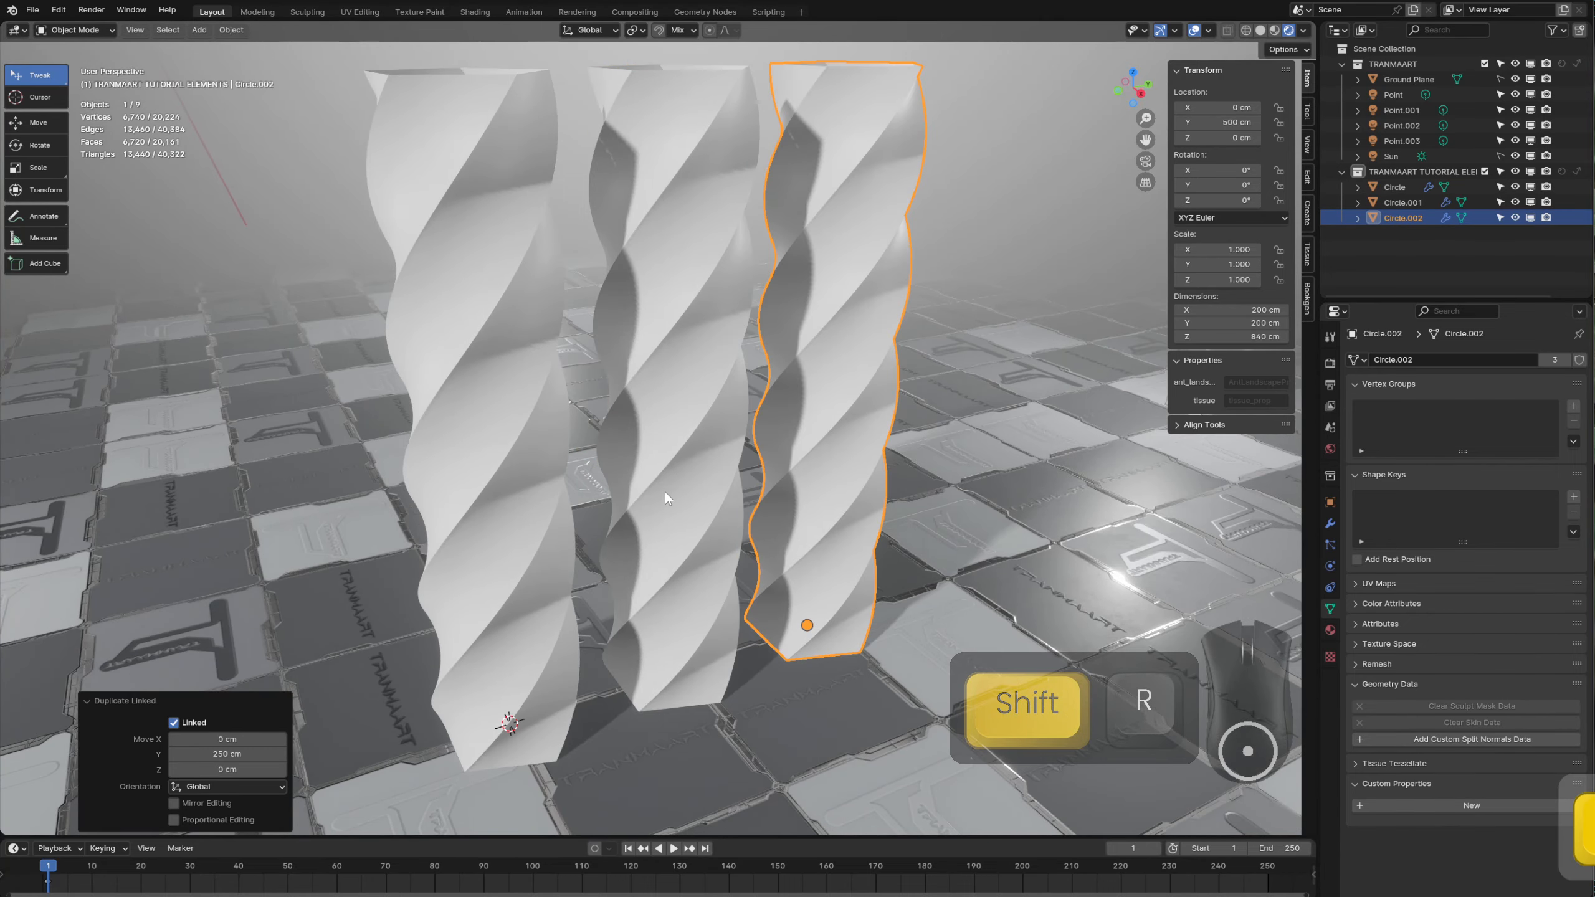
{"action": "key", "text": "shift+r"}
{"action": "key", "text": "shift+r"}
{"action": "key", "text": "shift+r"}
{"action": "key", "text": "shift+r"}
{"action": "key", "text": "shift+r"}
{"action": "scroll", "coordinate": [816, 487], "scroll_direction": "up", "scroll_amount": 5}
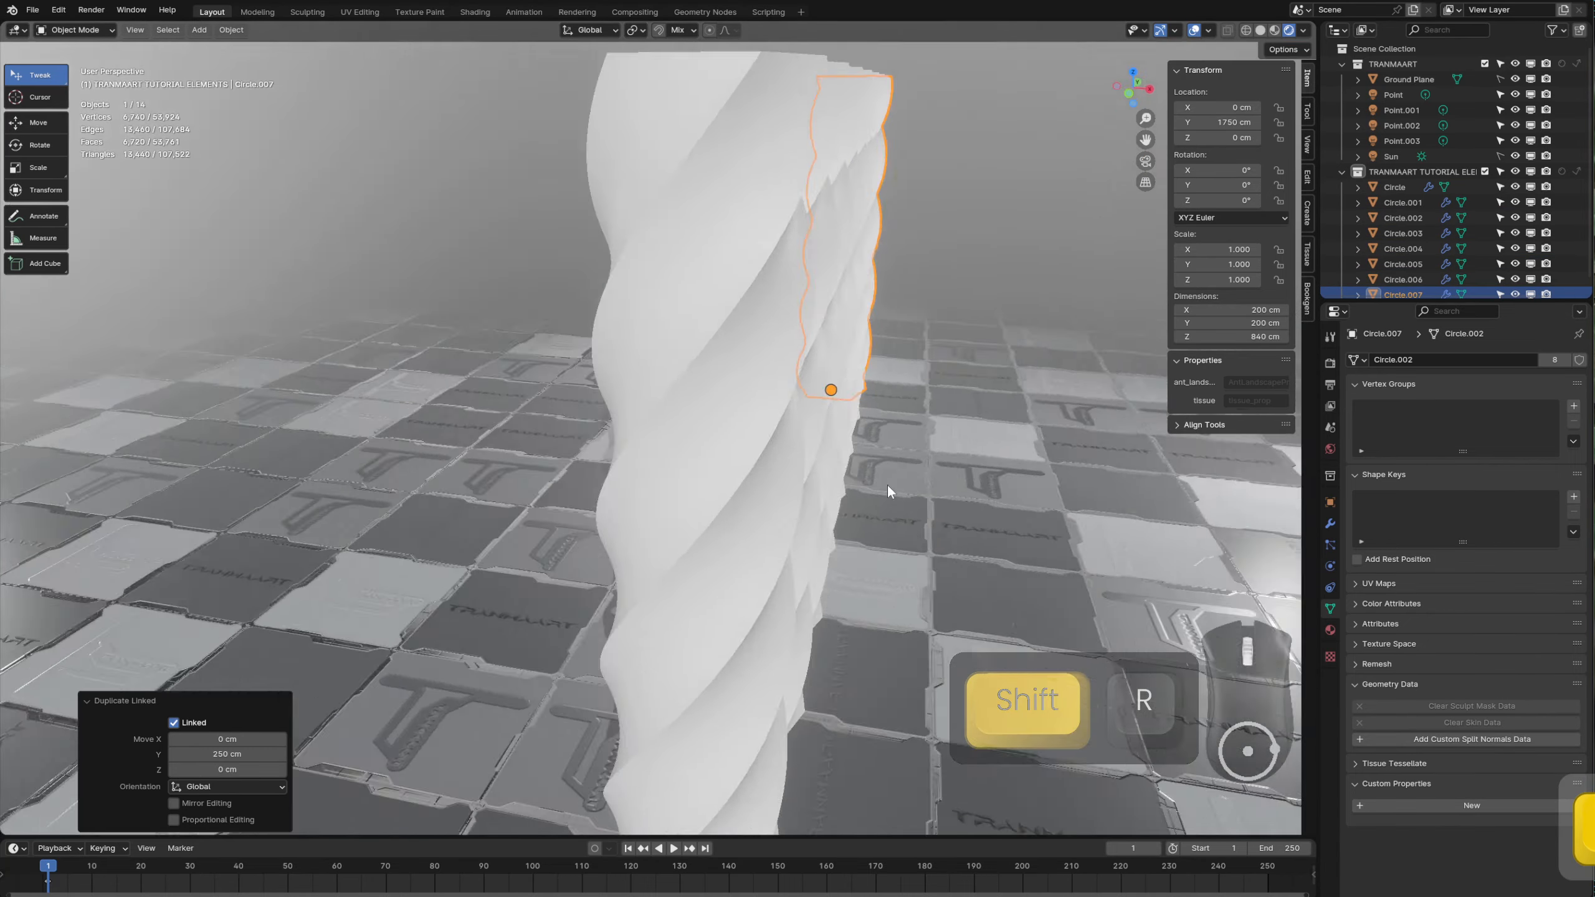
{"action": "mouse_move", "coordinate": [887, 485]}
{"action": "middle_mouse_down"}
{"action": "mouse_move", "coordinate": [1063, 471]}
{"action": "mouse_move", "coordinate": [1014, 509]}
{"action": "mouse_move", "coordinate": [1104, 519]}
{"action": "mouse_move", "coordinate": [894, 514]}
{"action": "middle_mouse_up"}
{"action": "key", "text": "alt+a"}
{"action": "middle_click_drag", "start_coordinate": [727, 382], "coordinate": [440, 377]}
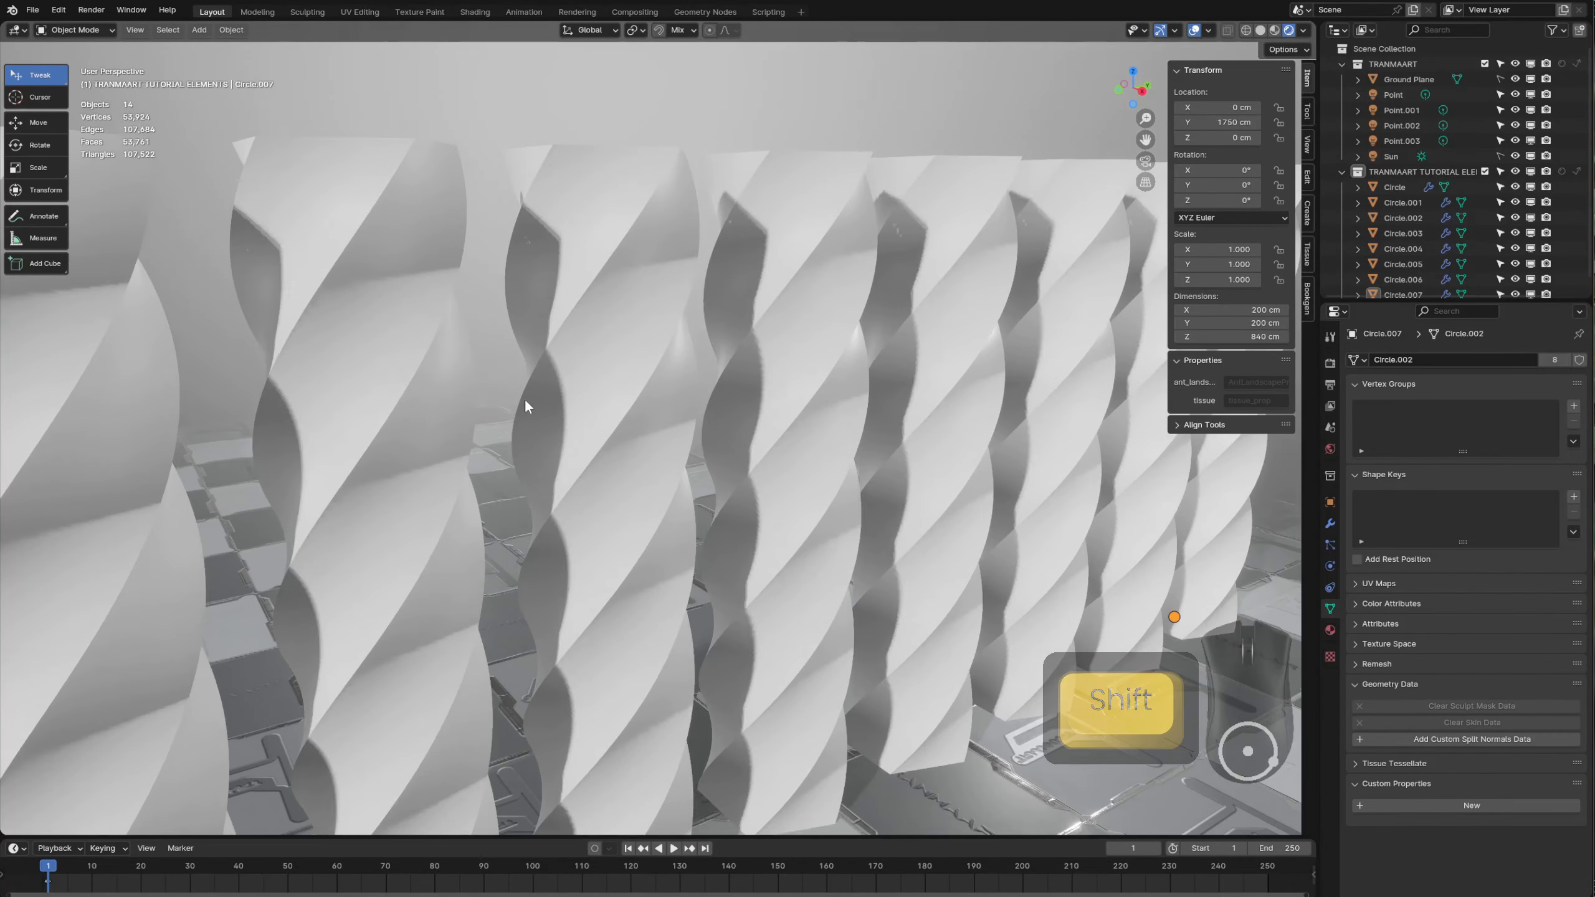
{"action": "scroll", "coordinate": [525, 399], "scroll_direction": "down", "scroll_amount": 2}
{"action": "middle_click_drag", "start_coordinate": [722, 447], "coordinate": [795, 412], "text": "shift"}
- Undo all the linked duplications, back to the single original column
{"action": "key", "text": "ctrl+z"}
{"action": "key", "text": "ctrl+z"}
{"action": "key", "text": "ctrl+z"}
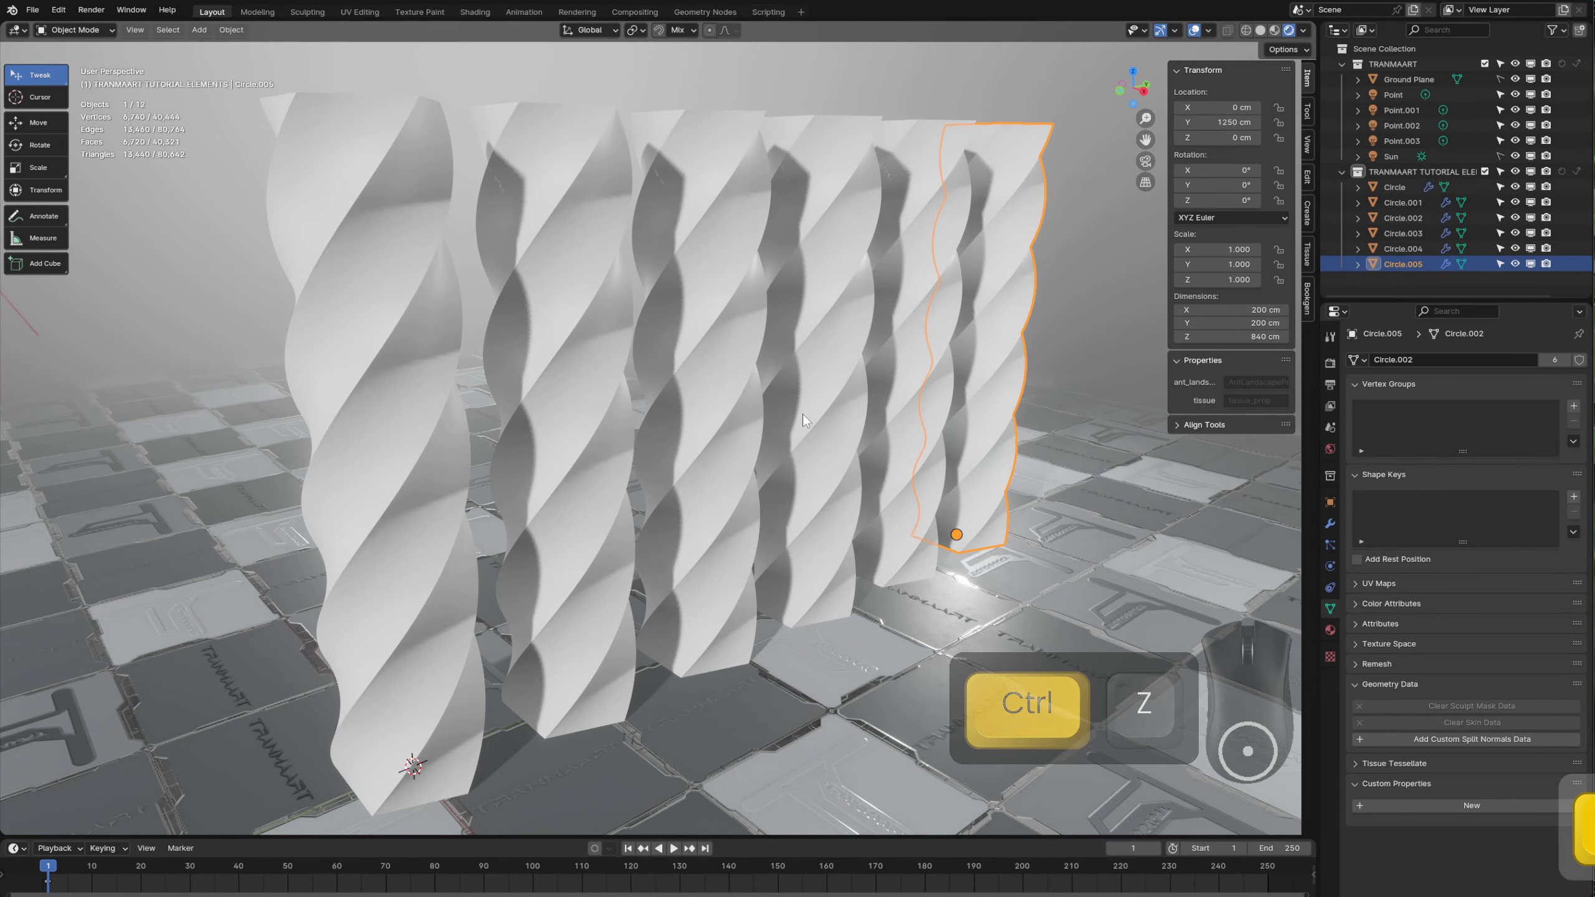
{"action": "key", "text": "ctrl+z"}
{"action": "key", "text": "ctrl+z"}
{"action": "key", "text": "ctrl+z"}
{"action": "key", "text": "ctrl+z"}
{"action": "key", "text": "ctrl+z"}
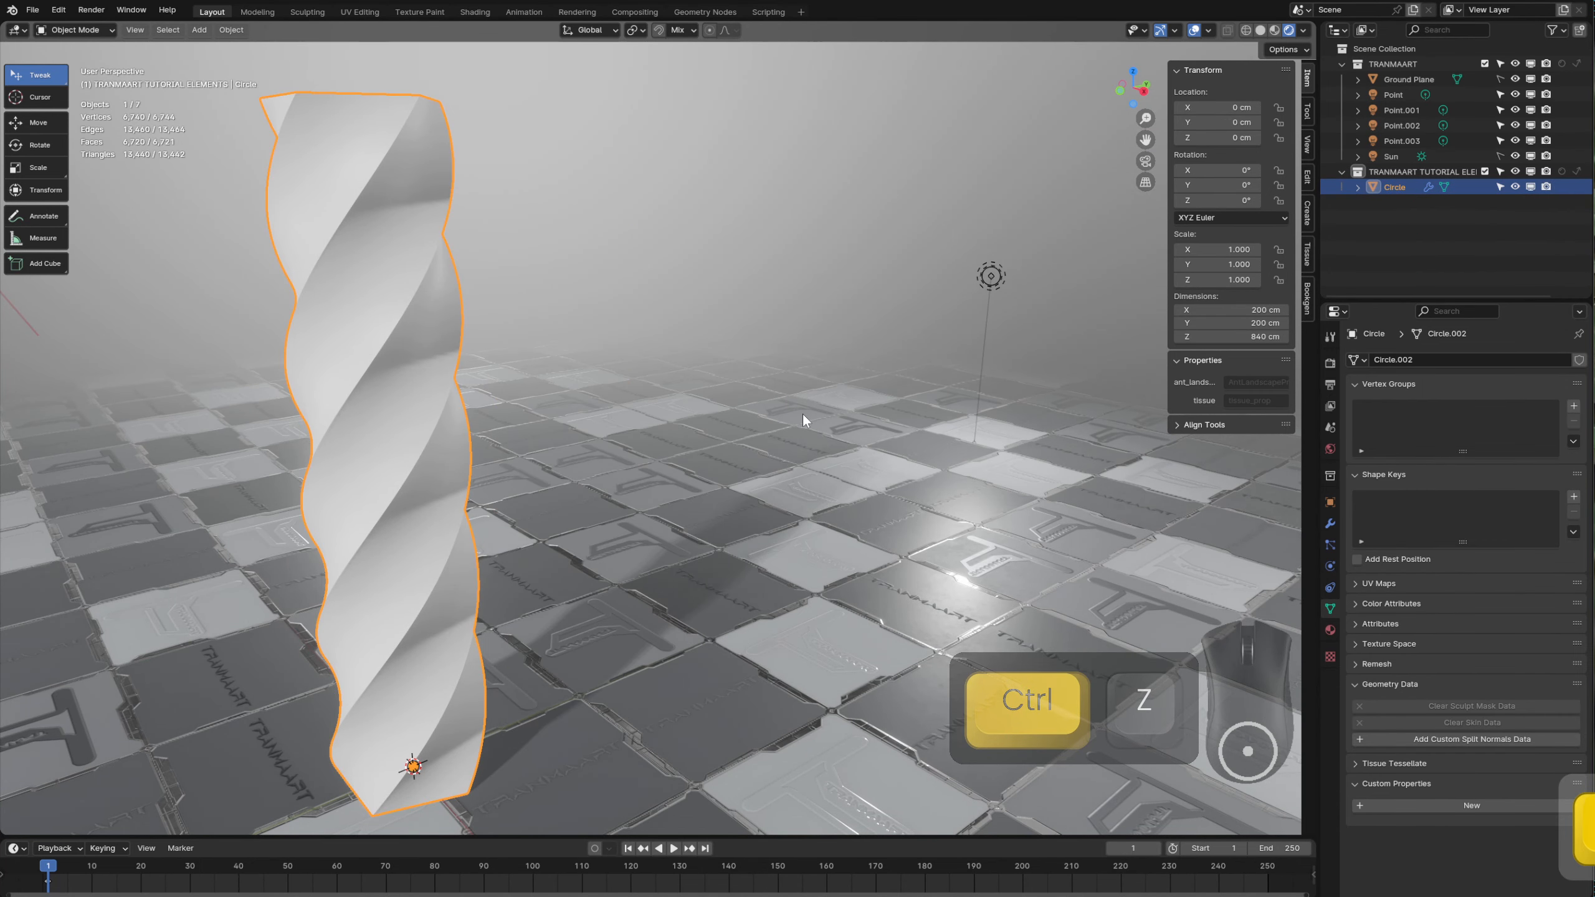
- Make a linked duplicate of the column and rotate it -36° around the global X axis
{"action": "middle_click_drag", "start_coordinate": [785, 410], "coordinate": [681, 489], "text": "shift"}
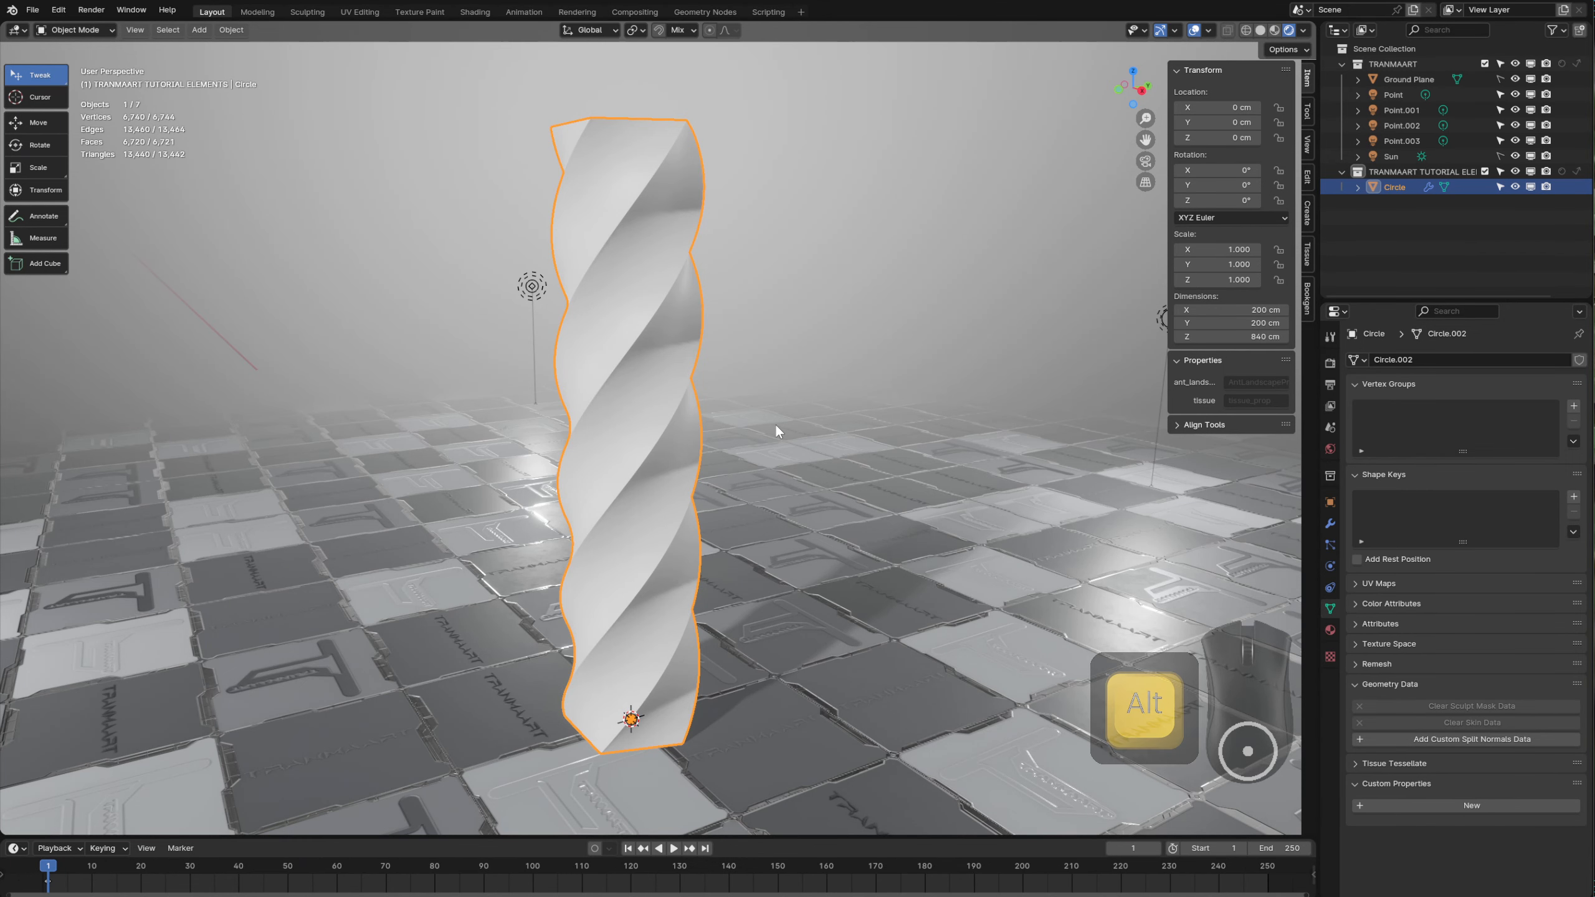
{"action": "key", "text": "alt+d"}
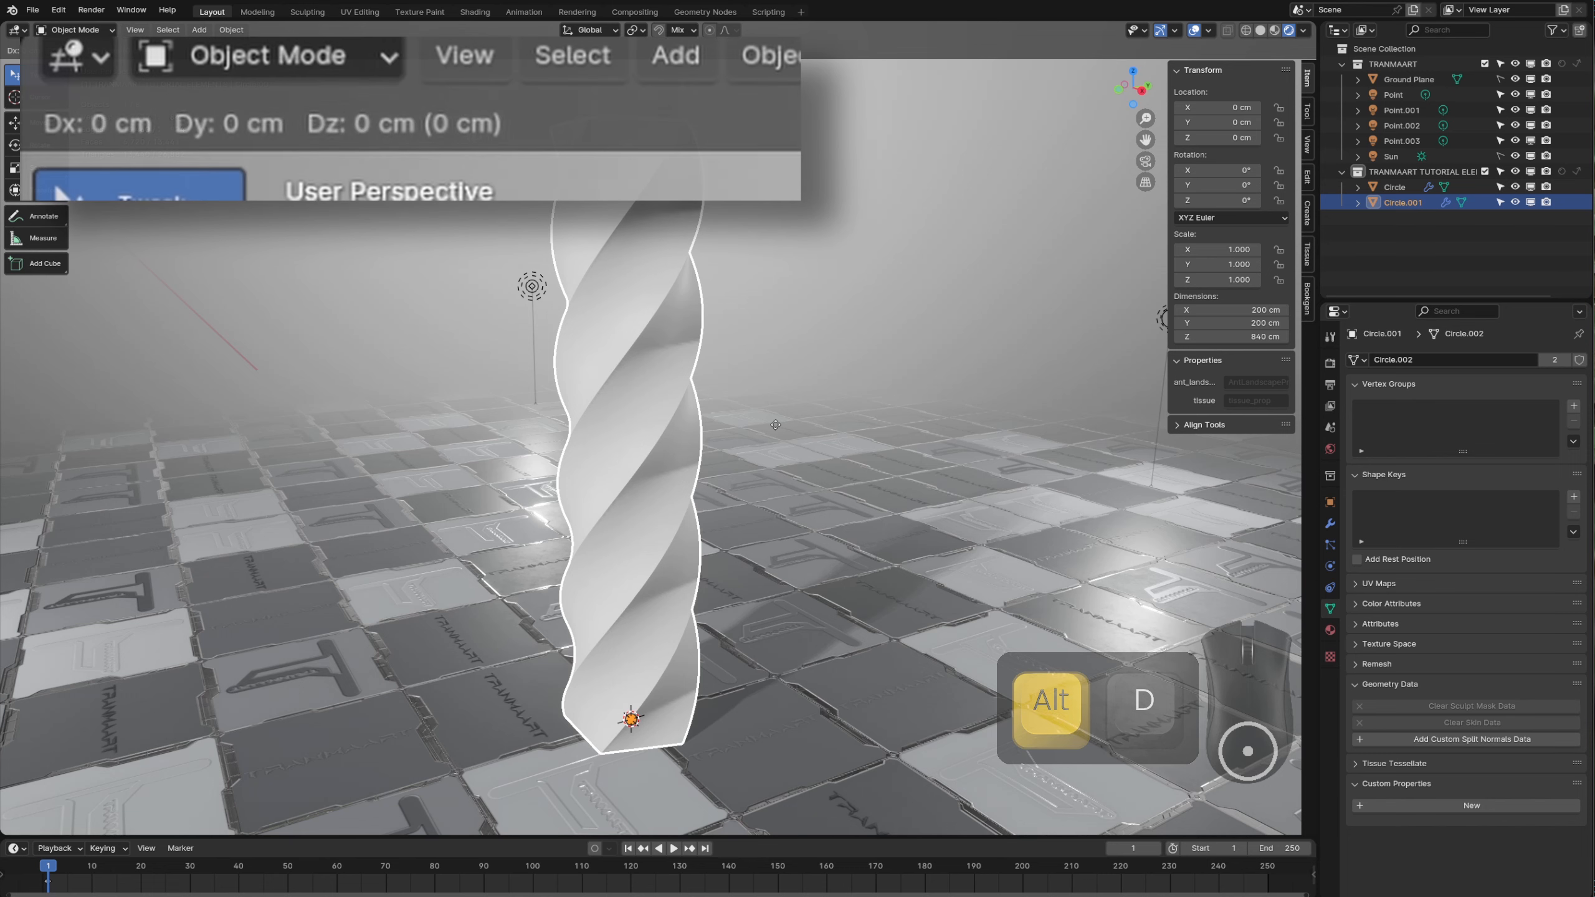
{"action": "key", "text": "r"}
{"action": "key", "text": "x"}
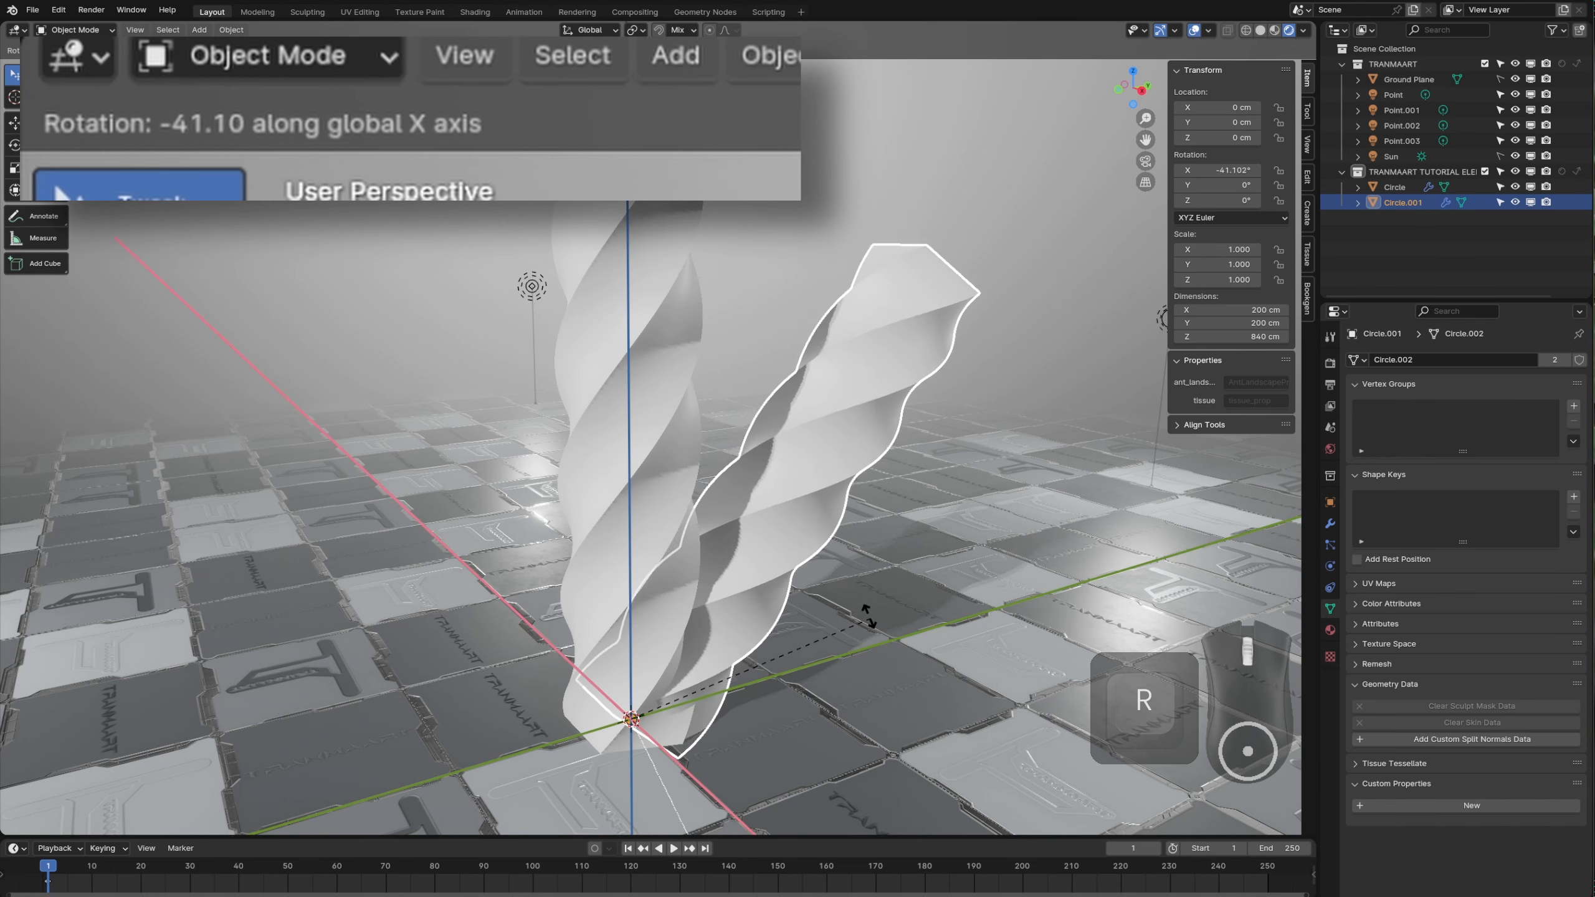
{"action": "type", "text": "36"}
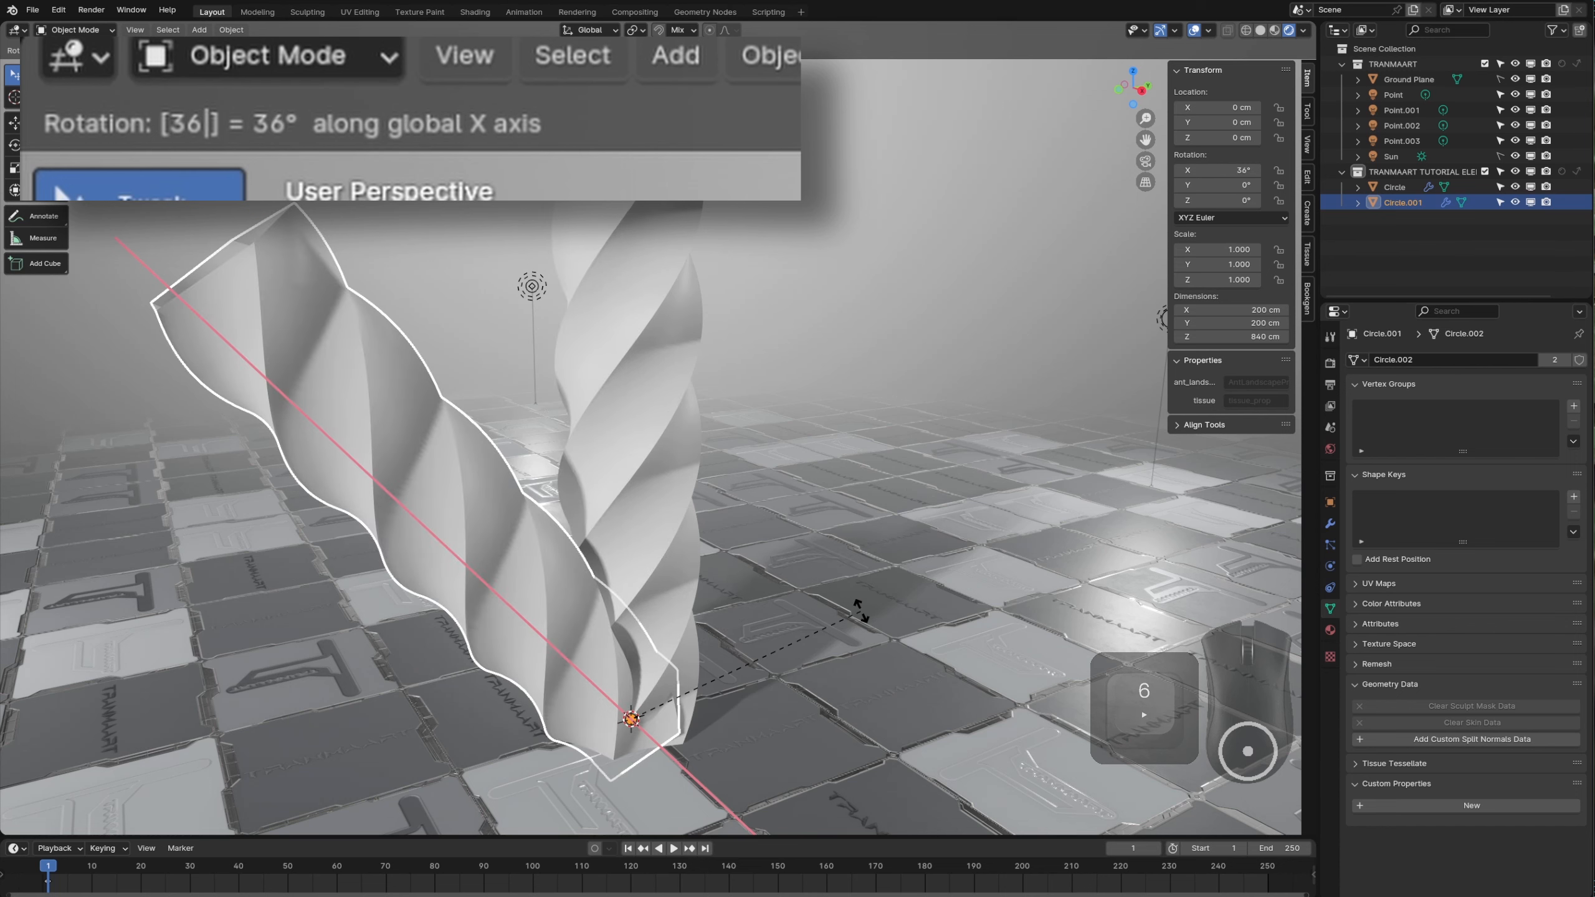
{"action": "key", "text": "minus"}
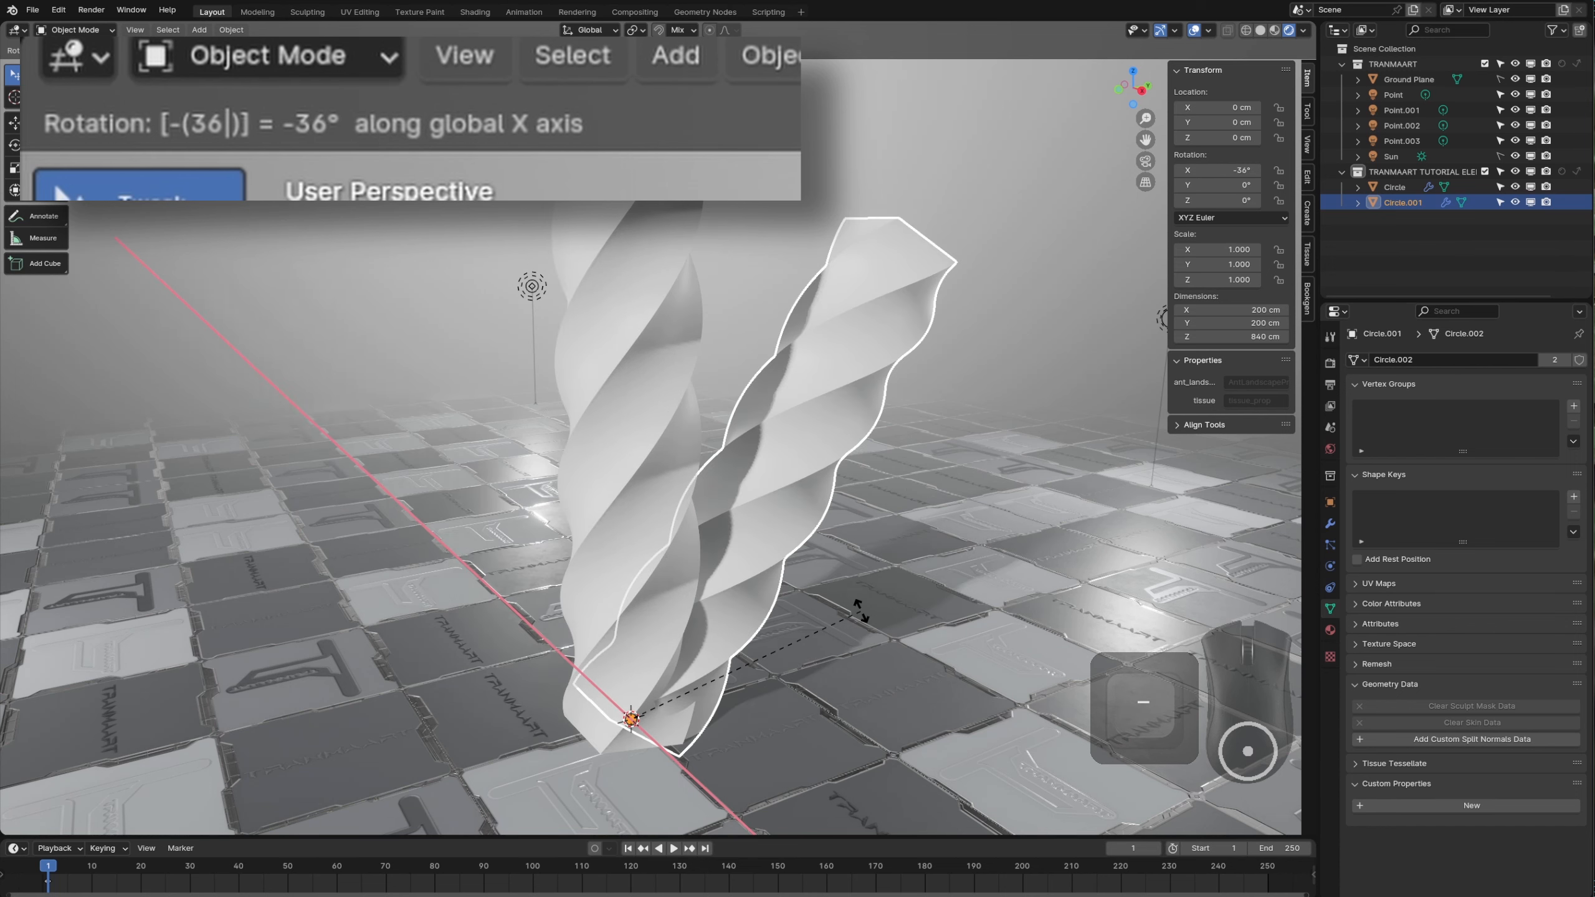
{"action": "key", "text": "Return"}
- Repeat the rotated linked duplication to complete a radial ring of ten columns, and deselect everything
{"action": "key", "text": "shift+r"}
{"action": "key", "text": "shift+r"}
{"action": "key", "text": "shift+r"}
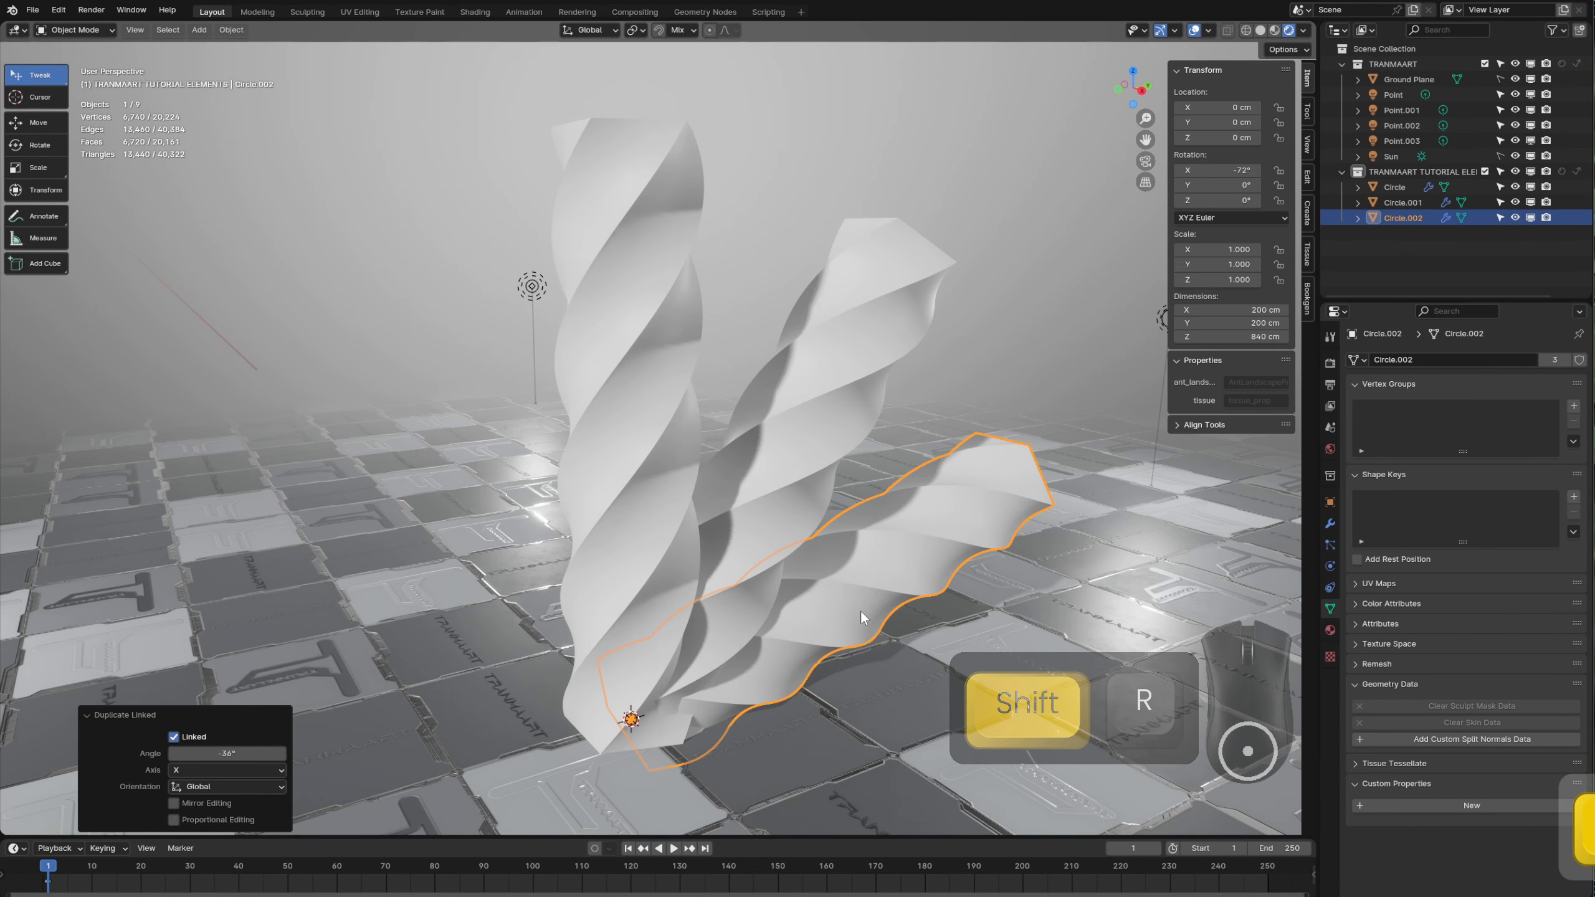
{"action": "key", "text": "shift+r"}
{"action": "key", "text": "shift+r"}
{"action": "key", "text": "shift+r"}
{"action": "key", "text": "shift+r"}
{"action": "key", "text": "shift+r"}
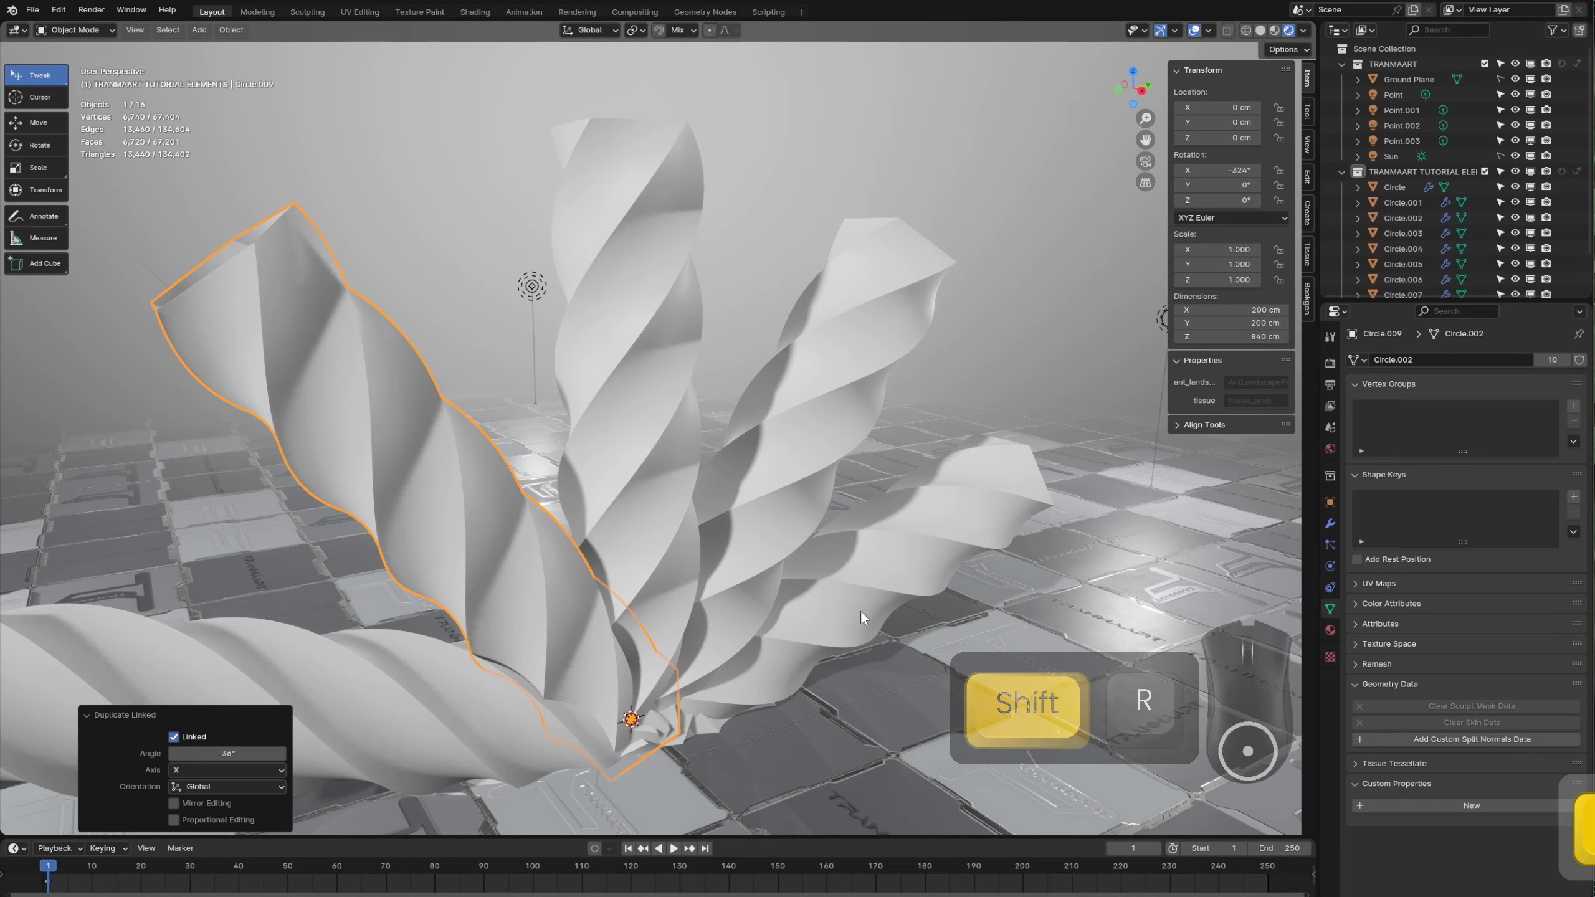
{"action": "key", "text": "alt+a"}
{"action": "scroll", "coordinate": [653, 371], "scroll_direction": "down", "scroll_amount": 5}
{"action": "mouse_move", "coordinate": [639, 399]}
{"action": "middle_mouse_down"}
{"action": "mouse_move", "coordinate": [540, 386]}
{"action": "mouse_move", "coordinate": [572, 327]}
{"action": "mouse_move", "coordinate": [616, 408]}
{"action": "middle_mouse_up"}
{"action": "scroll", "coordinate": [690, 415], "scroll_direction": "up", "scroll_amount": 3}
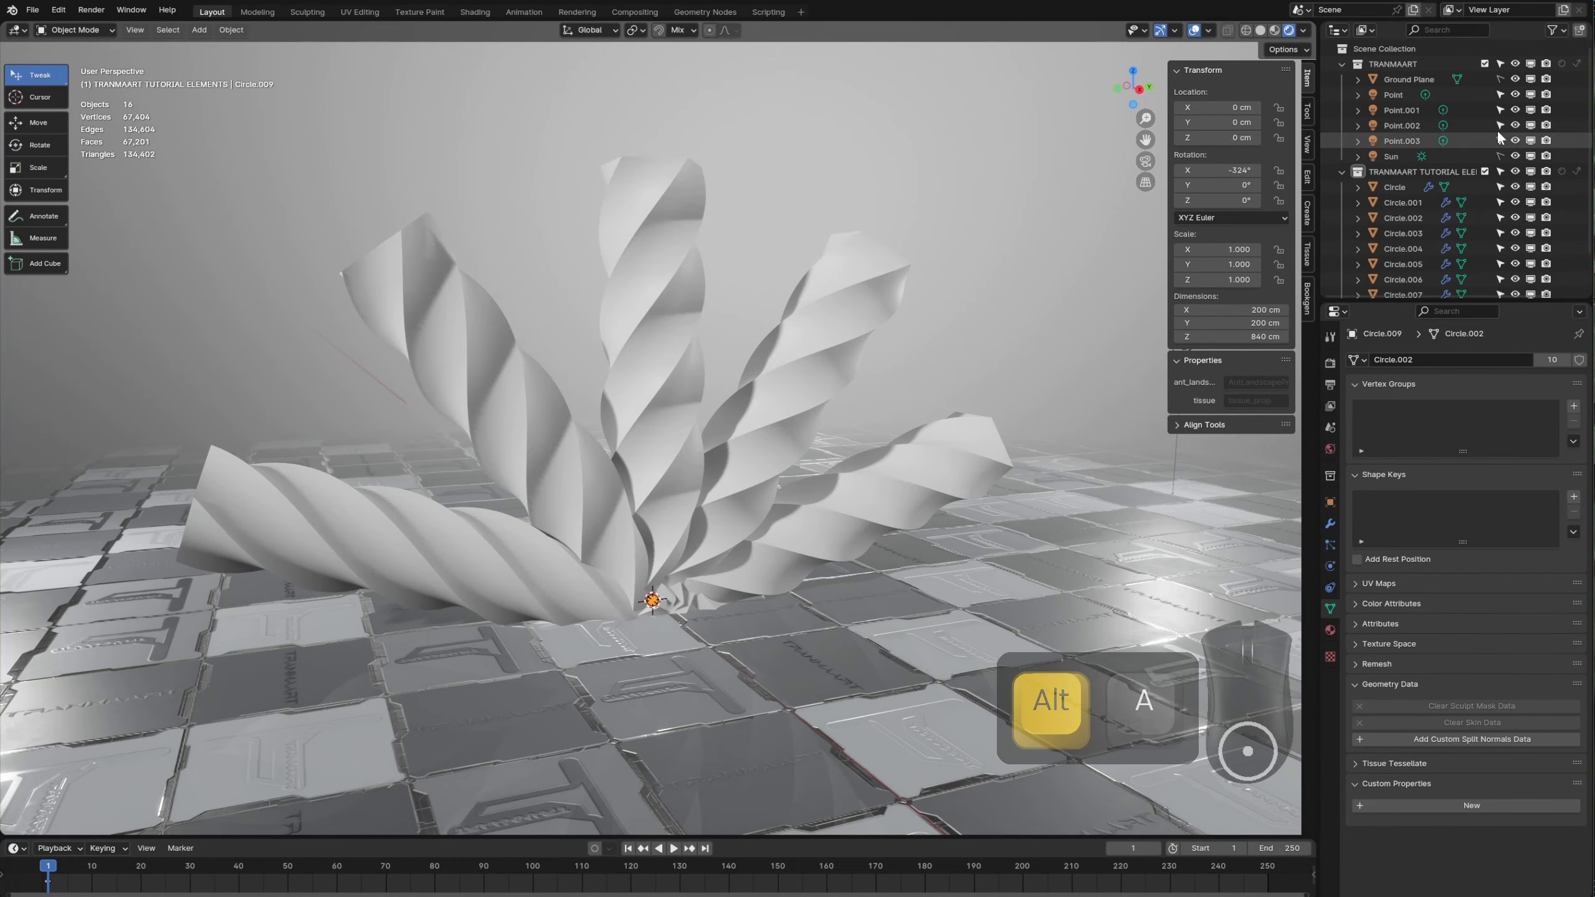
- Temporarily hide the ground plane, examine the full ring of columns, and make the plane visible again
{"action": "left_click", "coordinate": [1514, 79]}
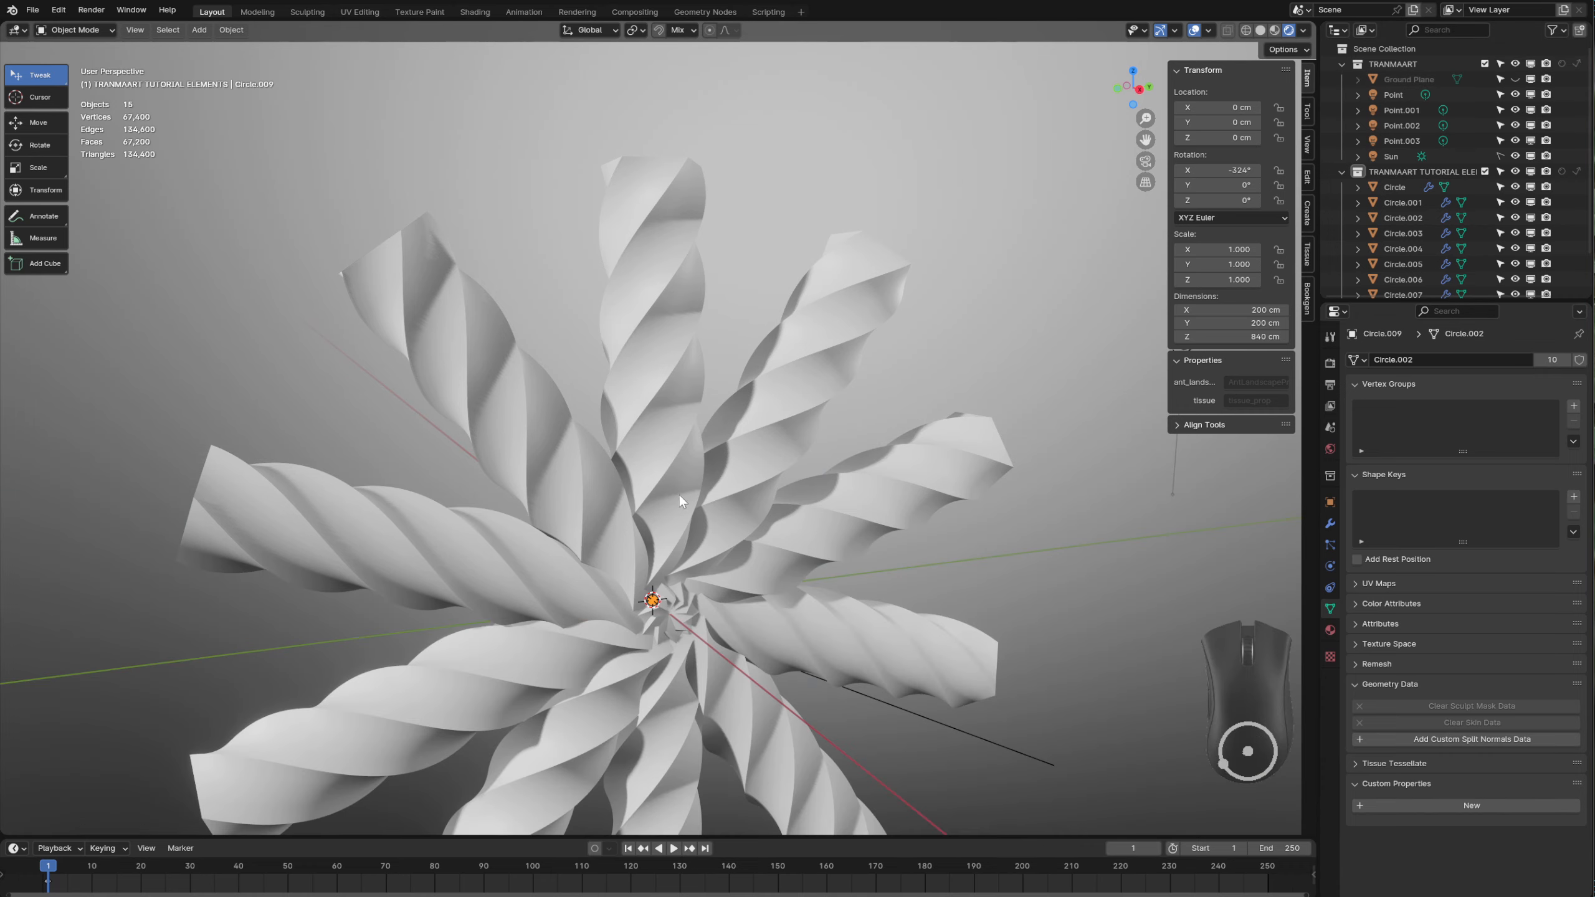
{"action": "scroll", "coordinate": [679, 495], "scroll_direction": "up", "scroll_amount": 3}
{"action": "middle_click_drag", "start_coordinate": [679, 495], "coordinate": [561, 473]}
{"action": "scroll", "coordinate": [597, 461], "scroll_direction": "down", "scroll_amount": 4}
{"action": "scroll", "coordinate": [695, 536], "scroll_direction": "up", "scroll_amount": 4}
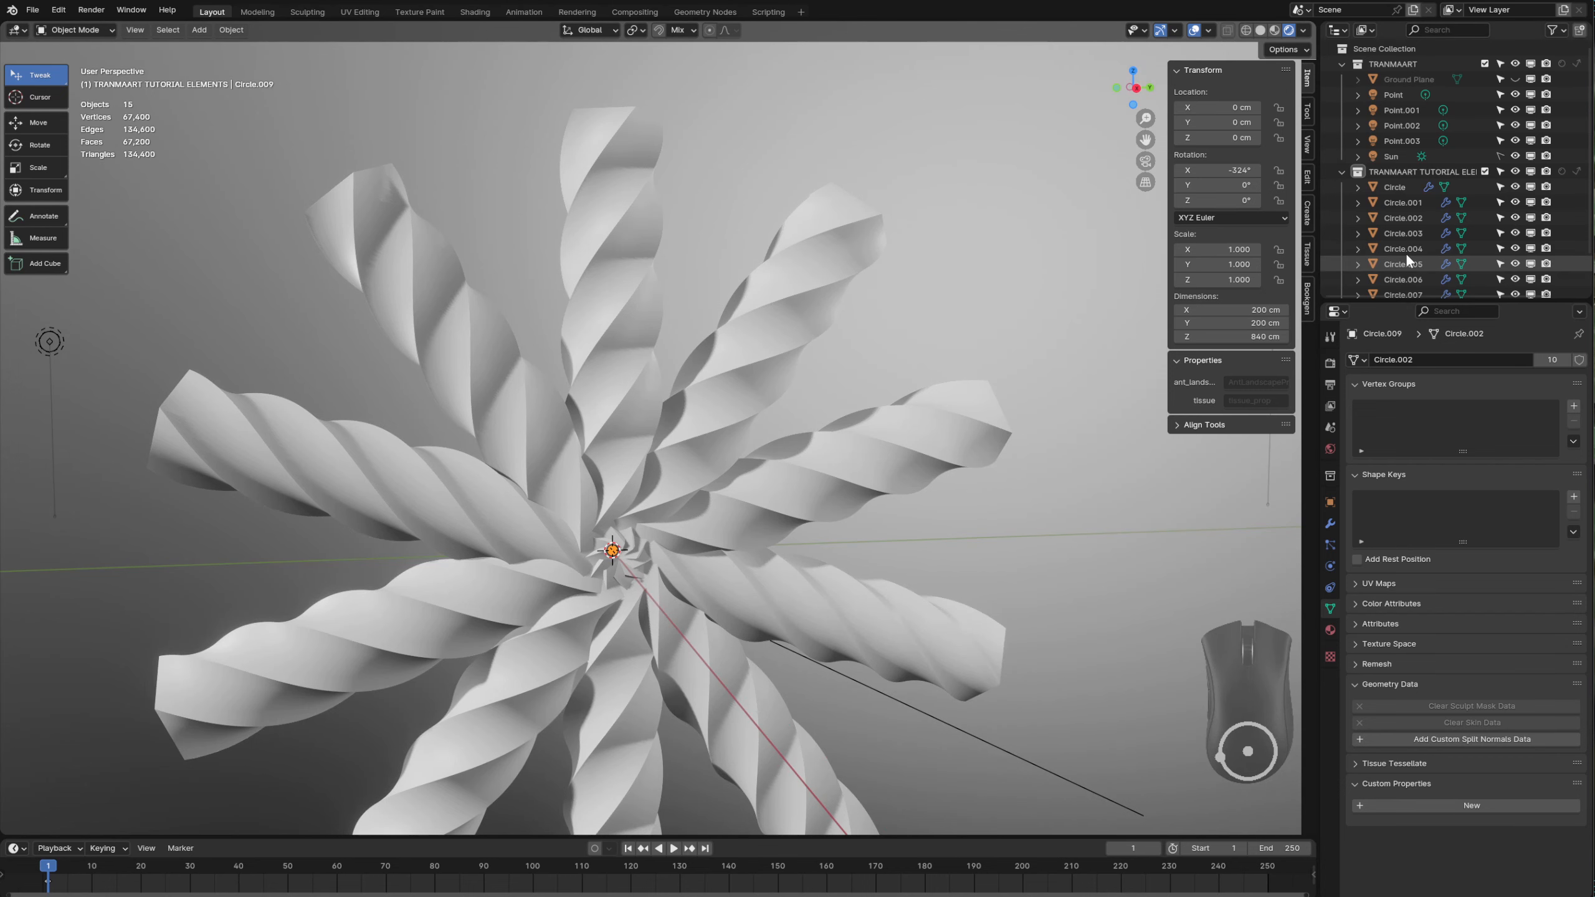
{"action": "left_click", "coordinate": [1515, 80]}
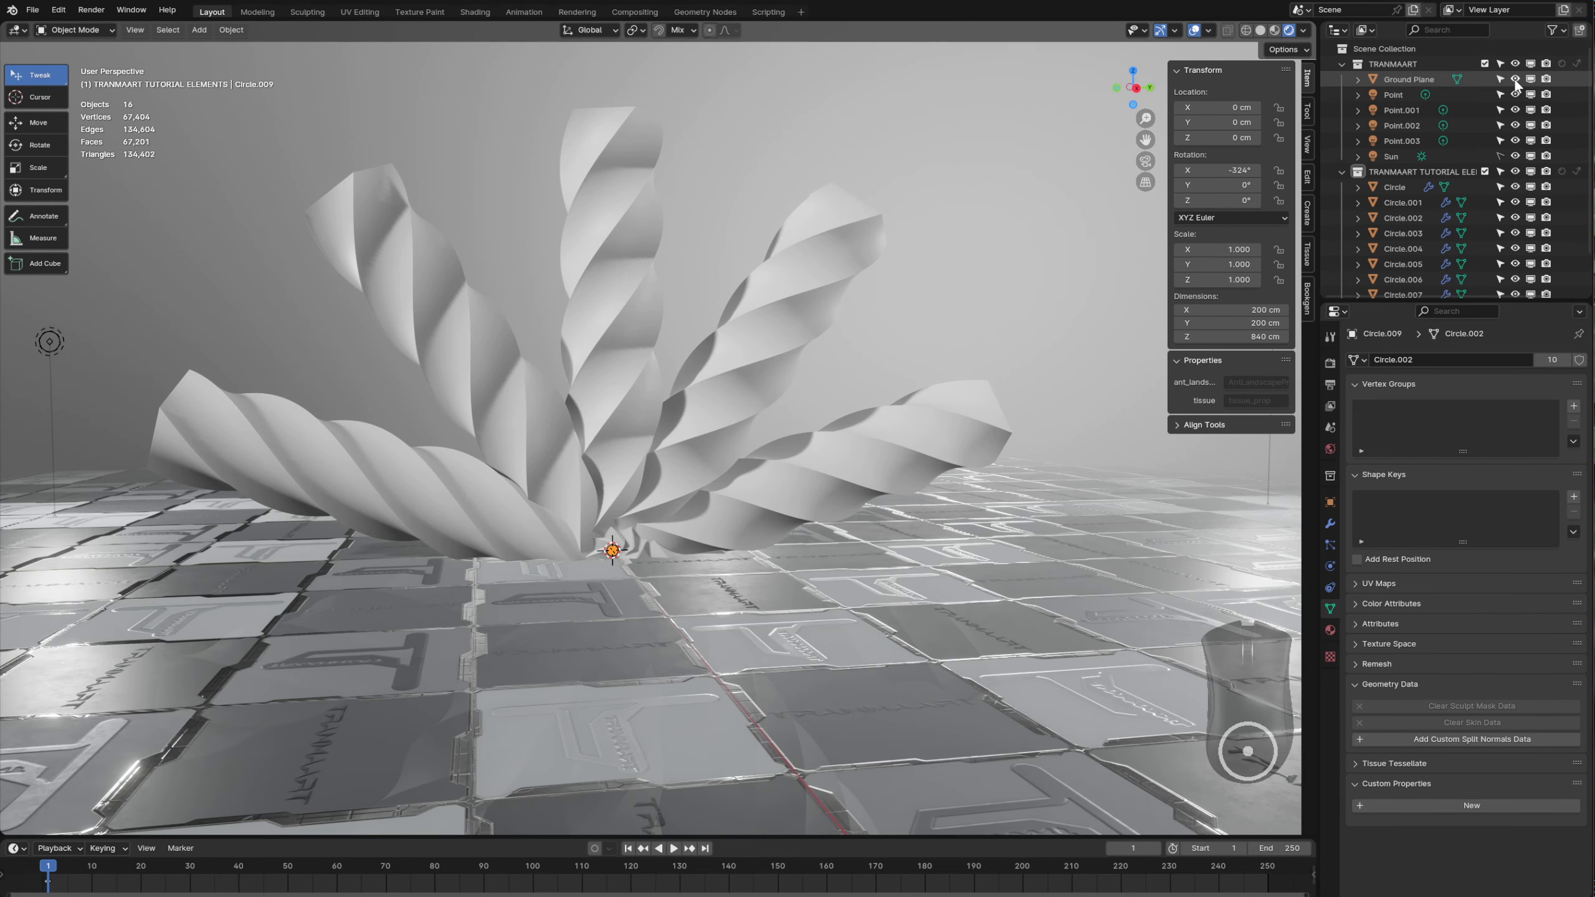
- Select all the columns sharing the linked mesh, exclude the upright original, and delete the rotated duplicates
{"action": "left_click", "coordinate": [675, 448]}
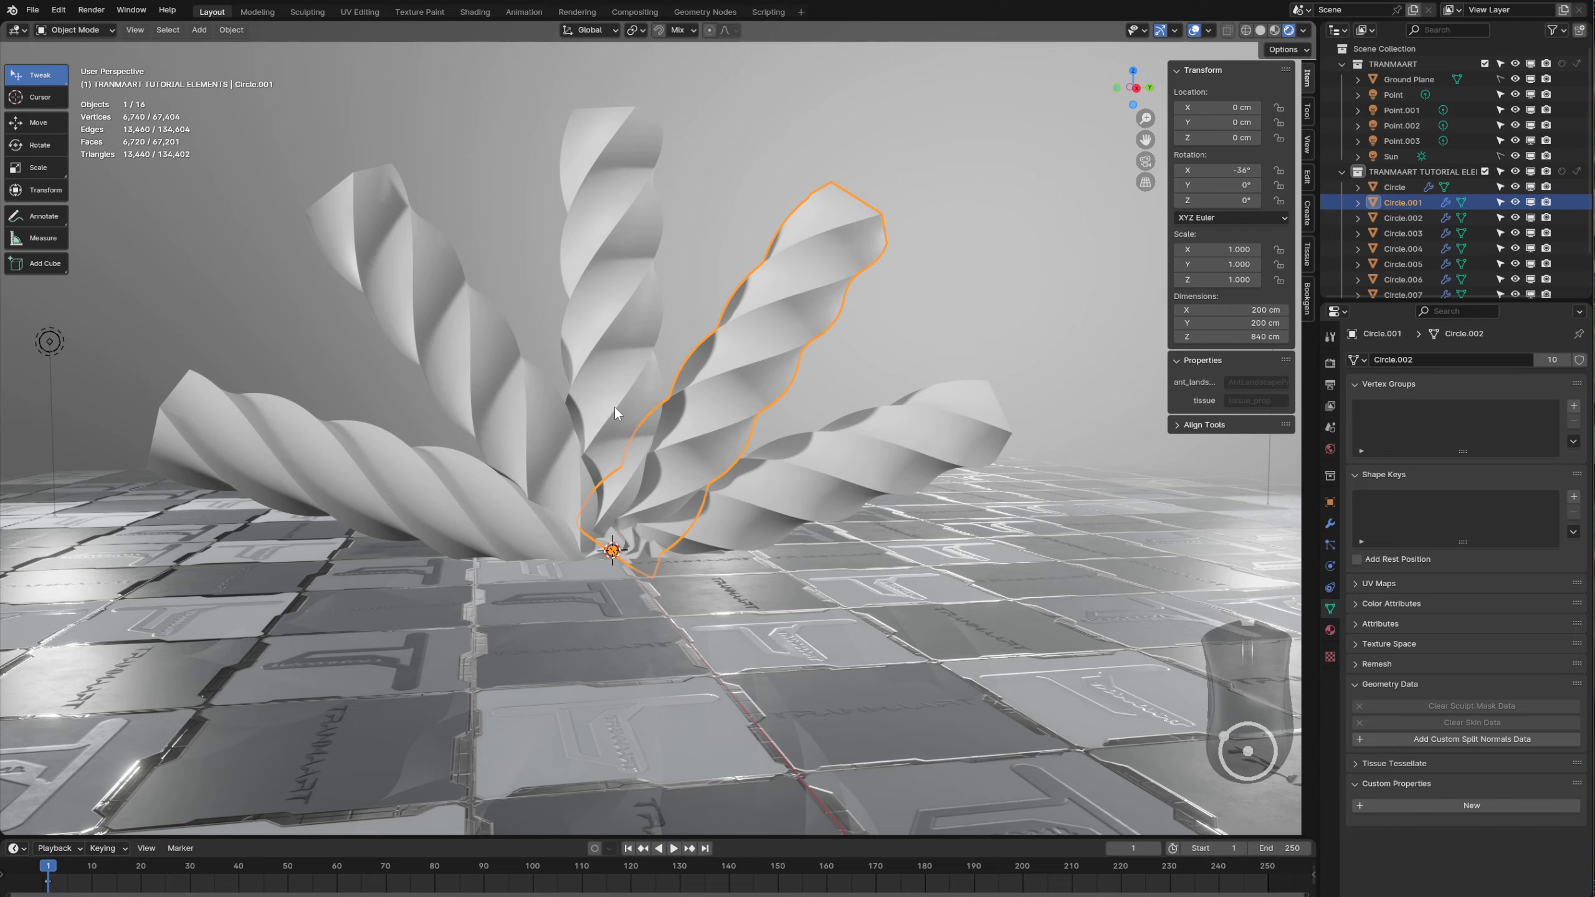
{"action": "middle_click_drag", "start_coordinate": [614, 406], "coordinate": [742, 489]}
{"action": "key", "text": "v"}
{"action": "key", "text": "c"}
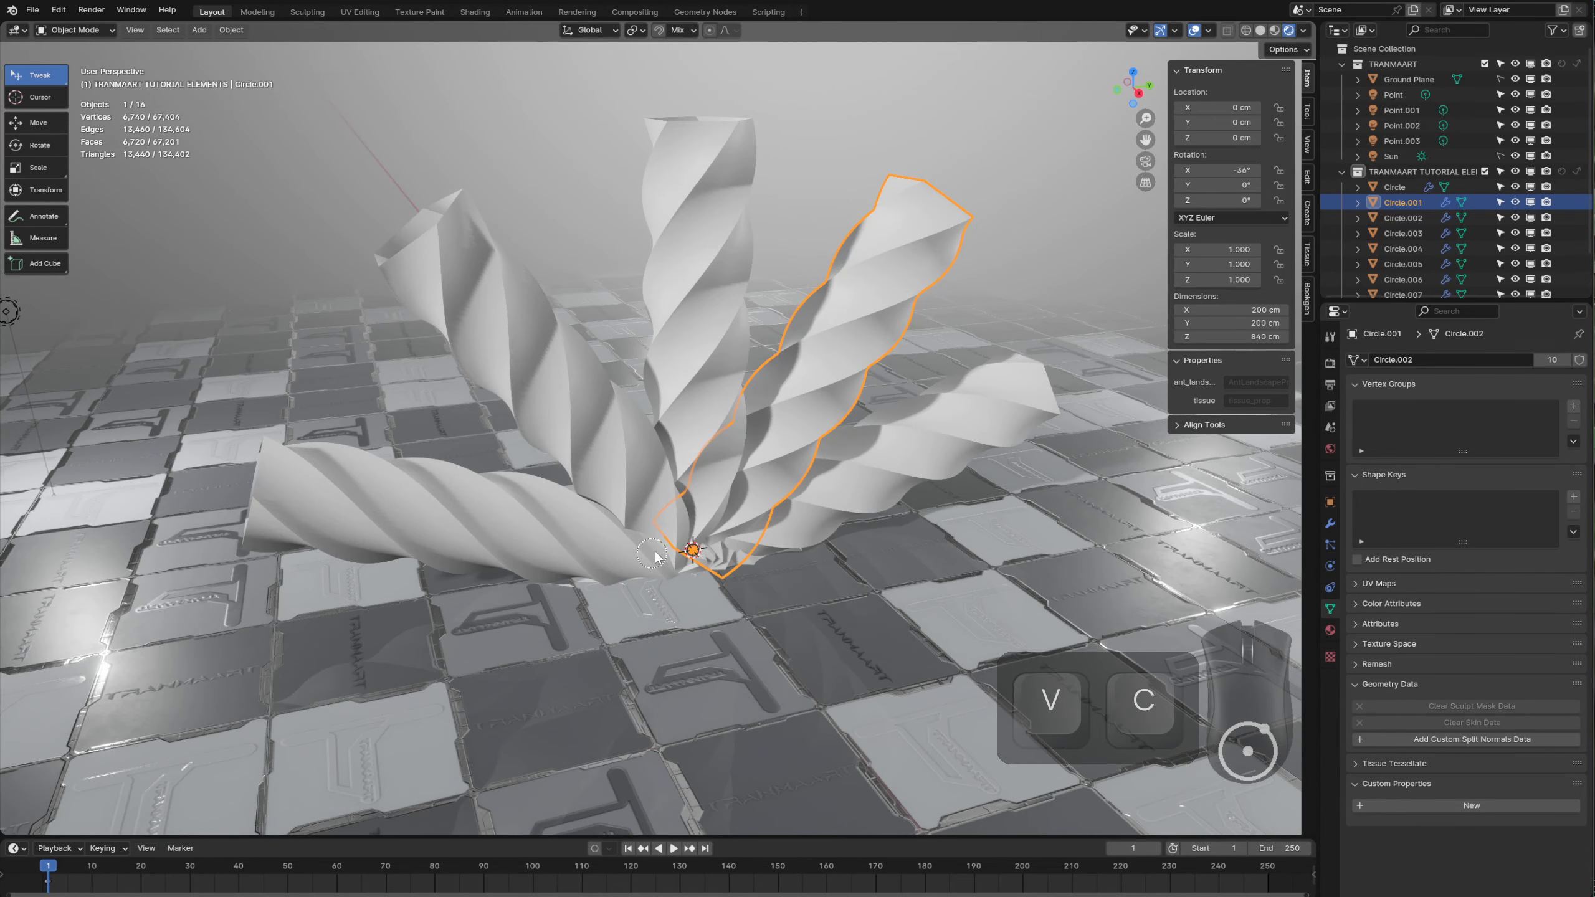
{"action": "left_click", "coordinate": [696, 550]}
{"action": "left_click", "coordinate": [755, 380], "text": "shift"}
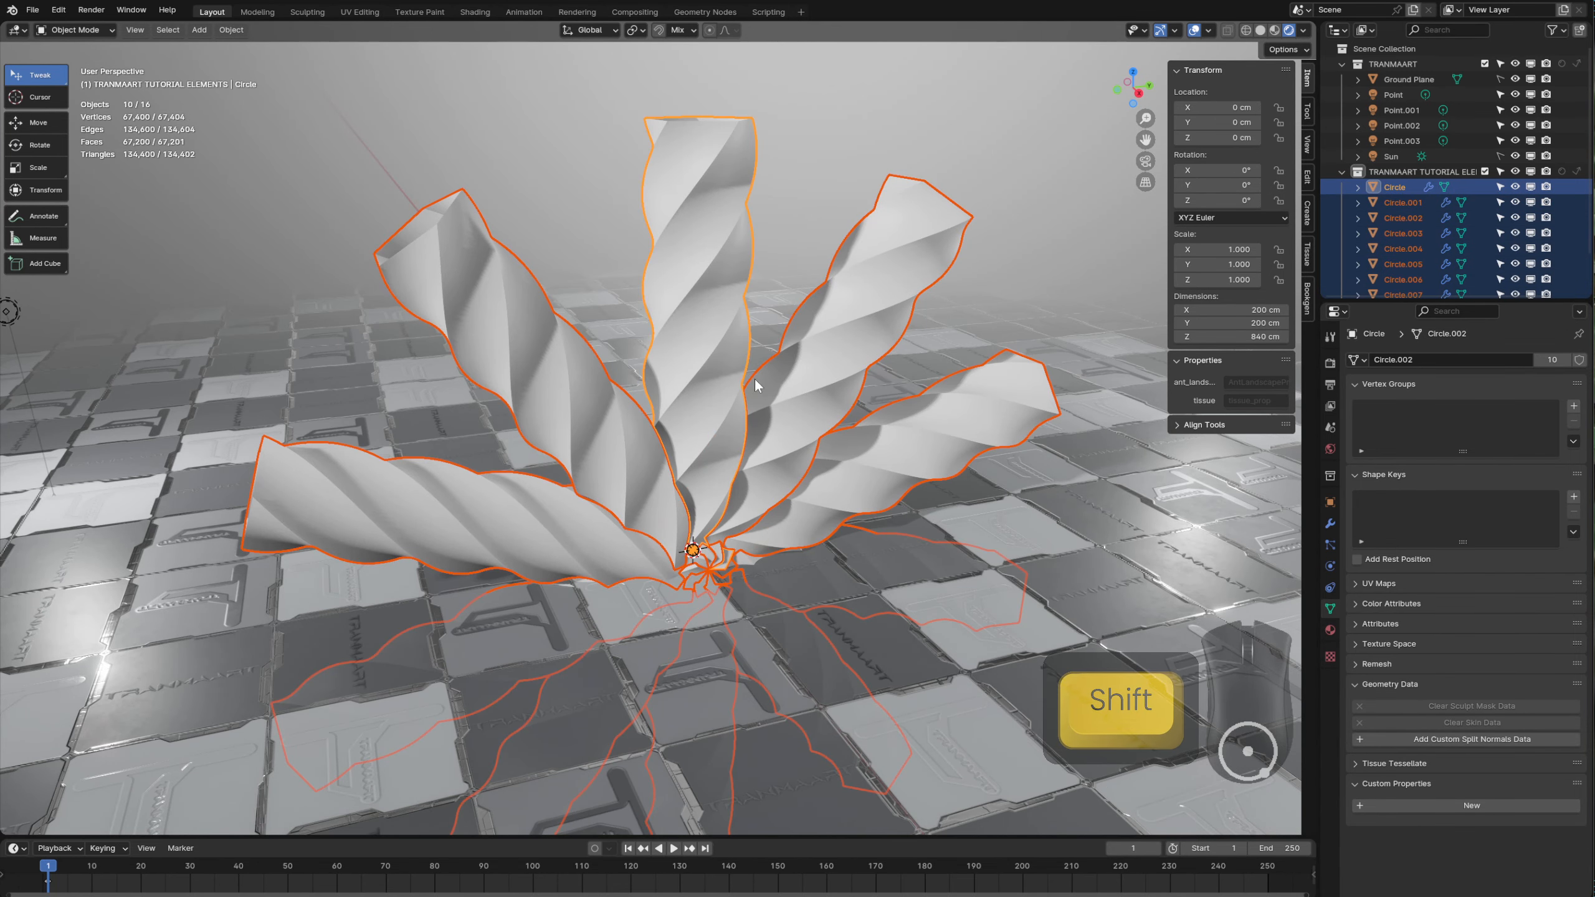
{"action": "left_click", "coordinate": [710, 306], "text": "shift"}
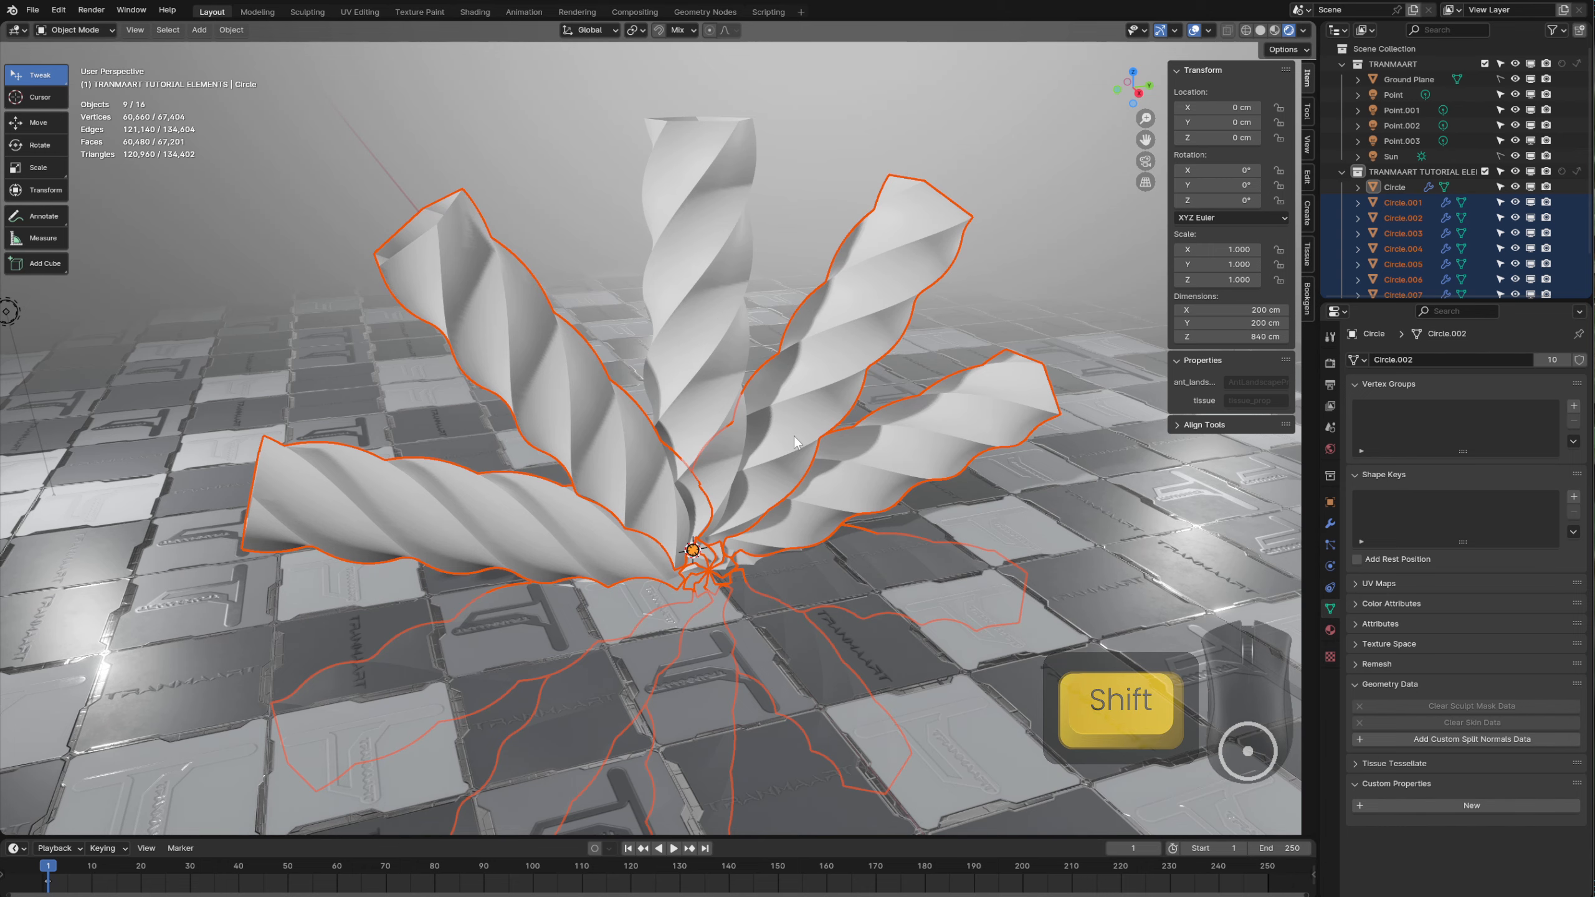
{"action": "key", "text": "Delete"}
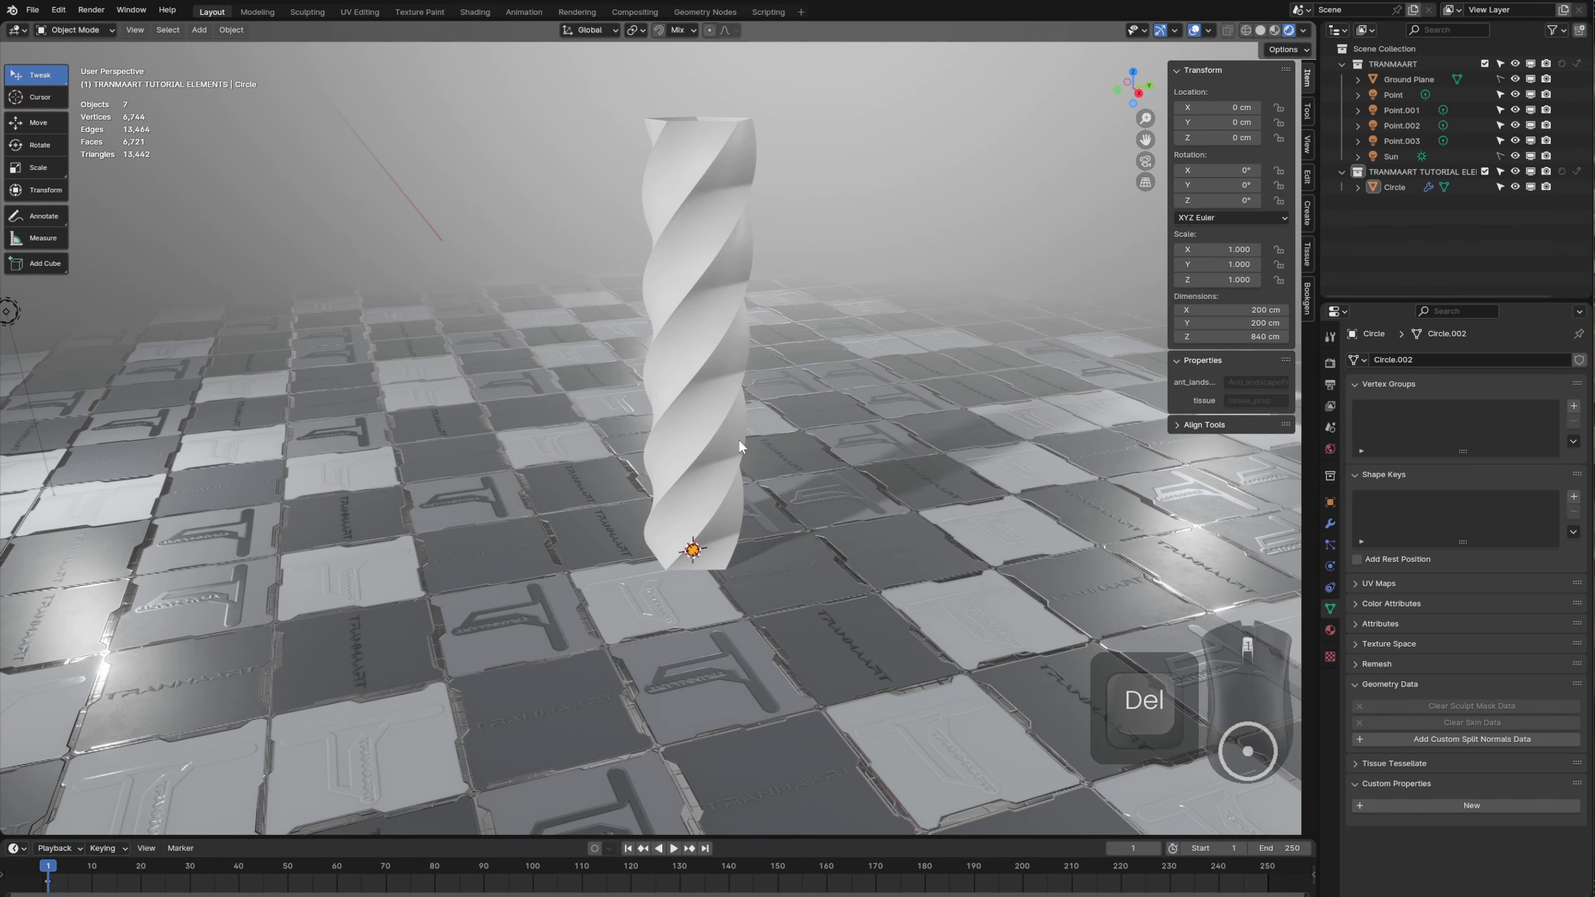
{"action": "scroll", "coordinate": [739, 440], "scroll_direction": "up", "scroll_amount": 2}
{"action": "middle_click_drag", "start_coordinate": [755, 295], "coordinate": [738, 388], "text": "shift"}
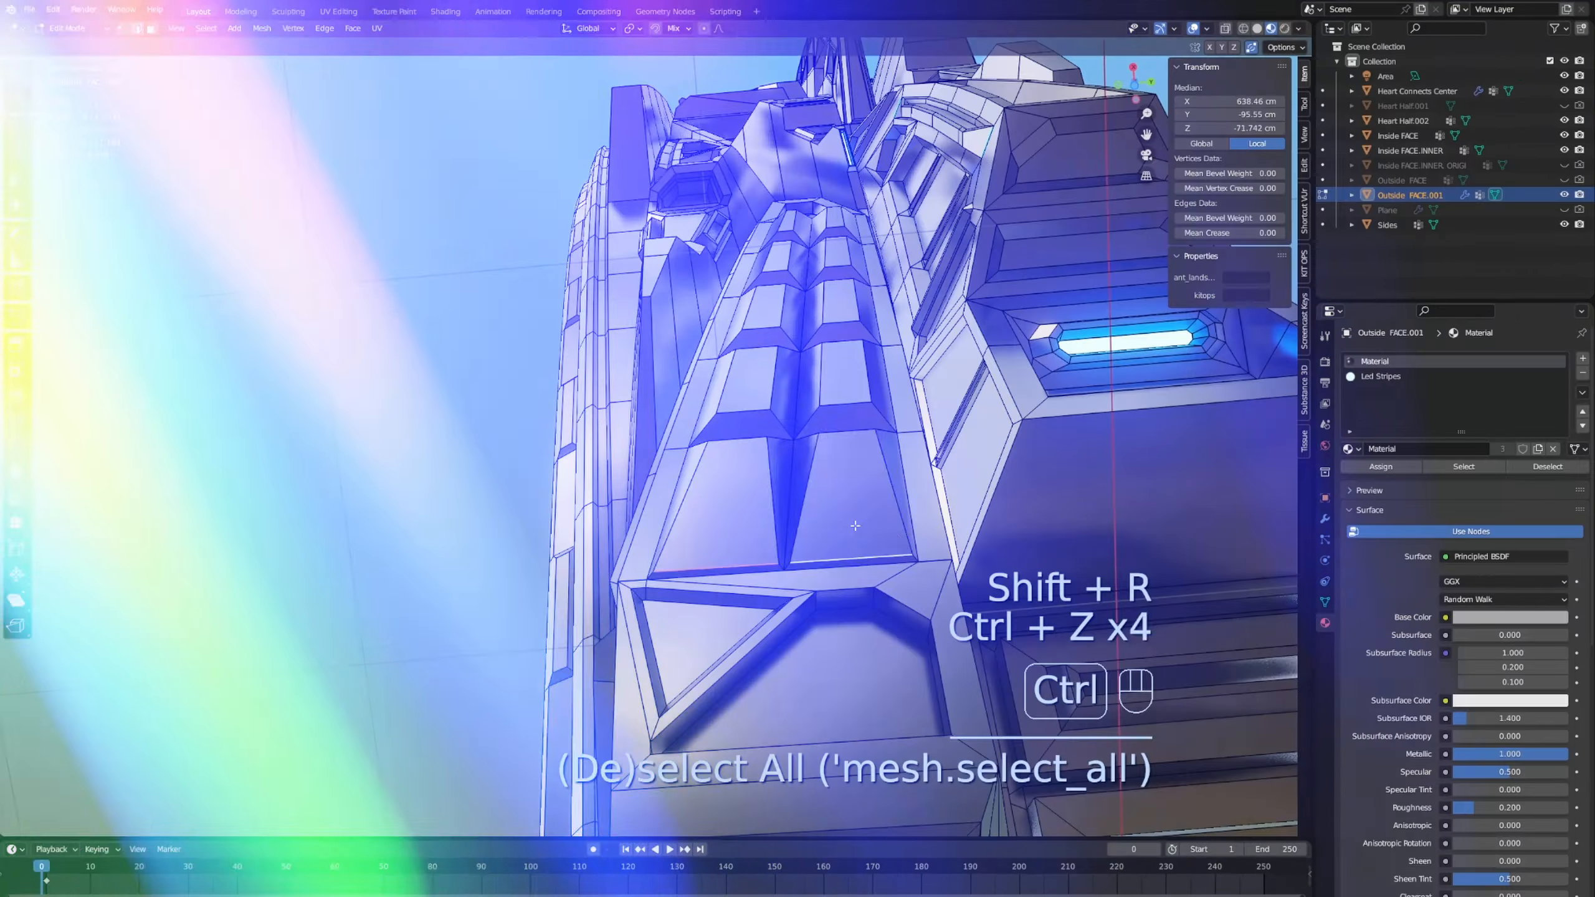
- Edge-slide the lower edges of the lowest raised panel pair on the Outside FACE.001 mesh by a factor of about 0.88
{"action": "key", "text": "ctrl+z"}
{"action": "key", "text": "g"}
{"action": "key", "text": "g"}
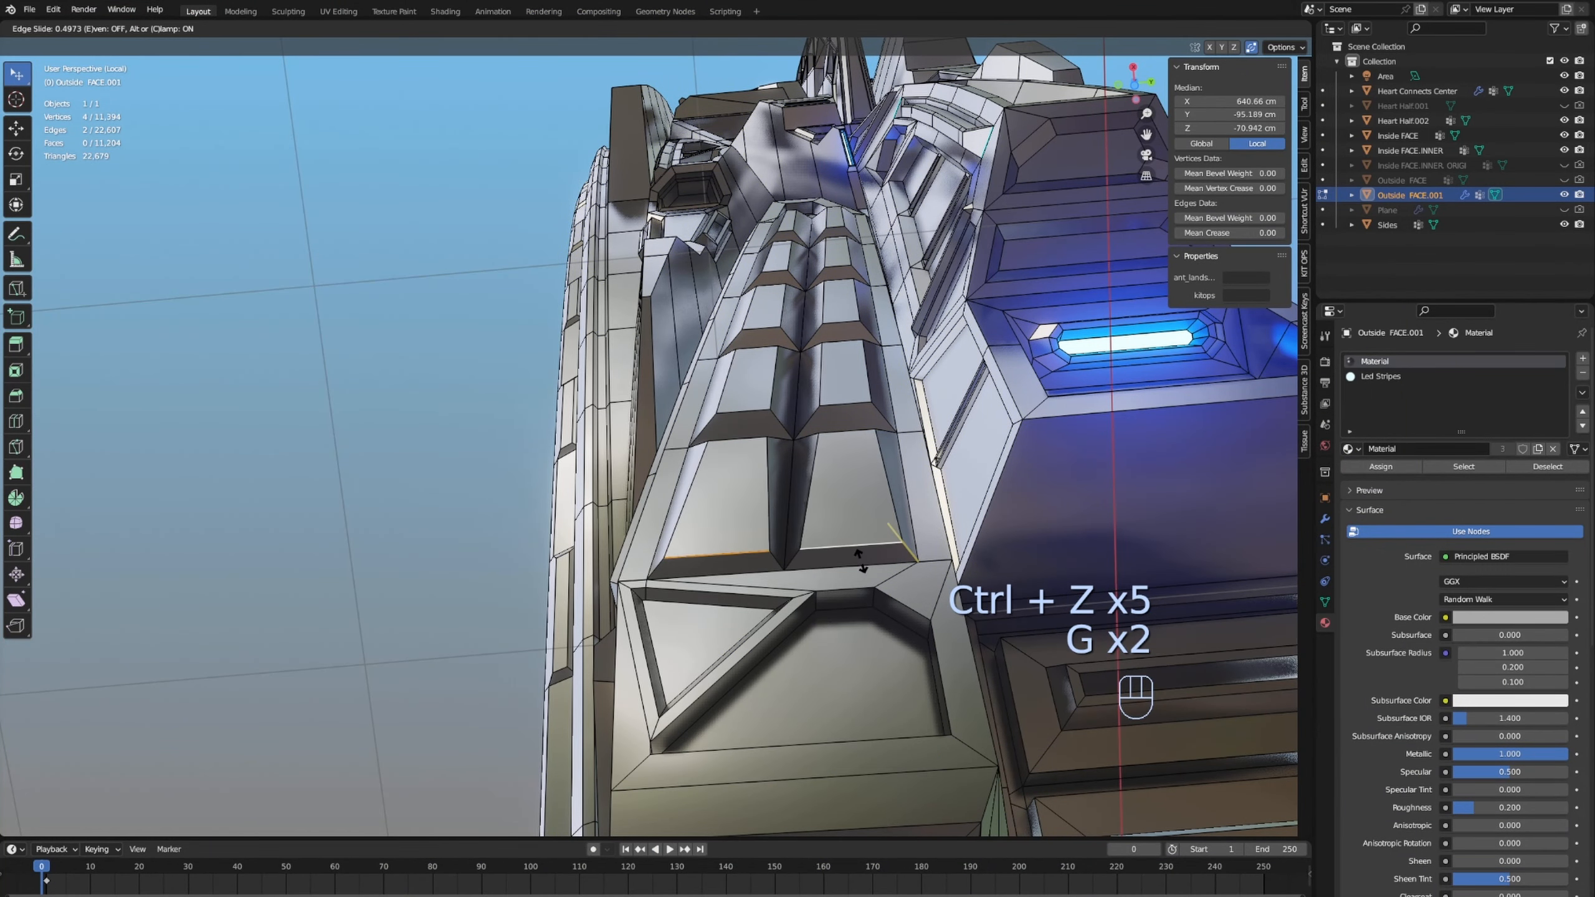
{"action": "left_click", "coordinate": [859, 576]}
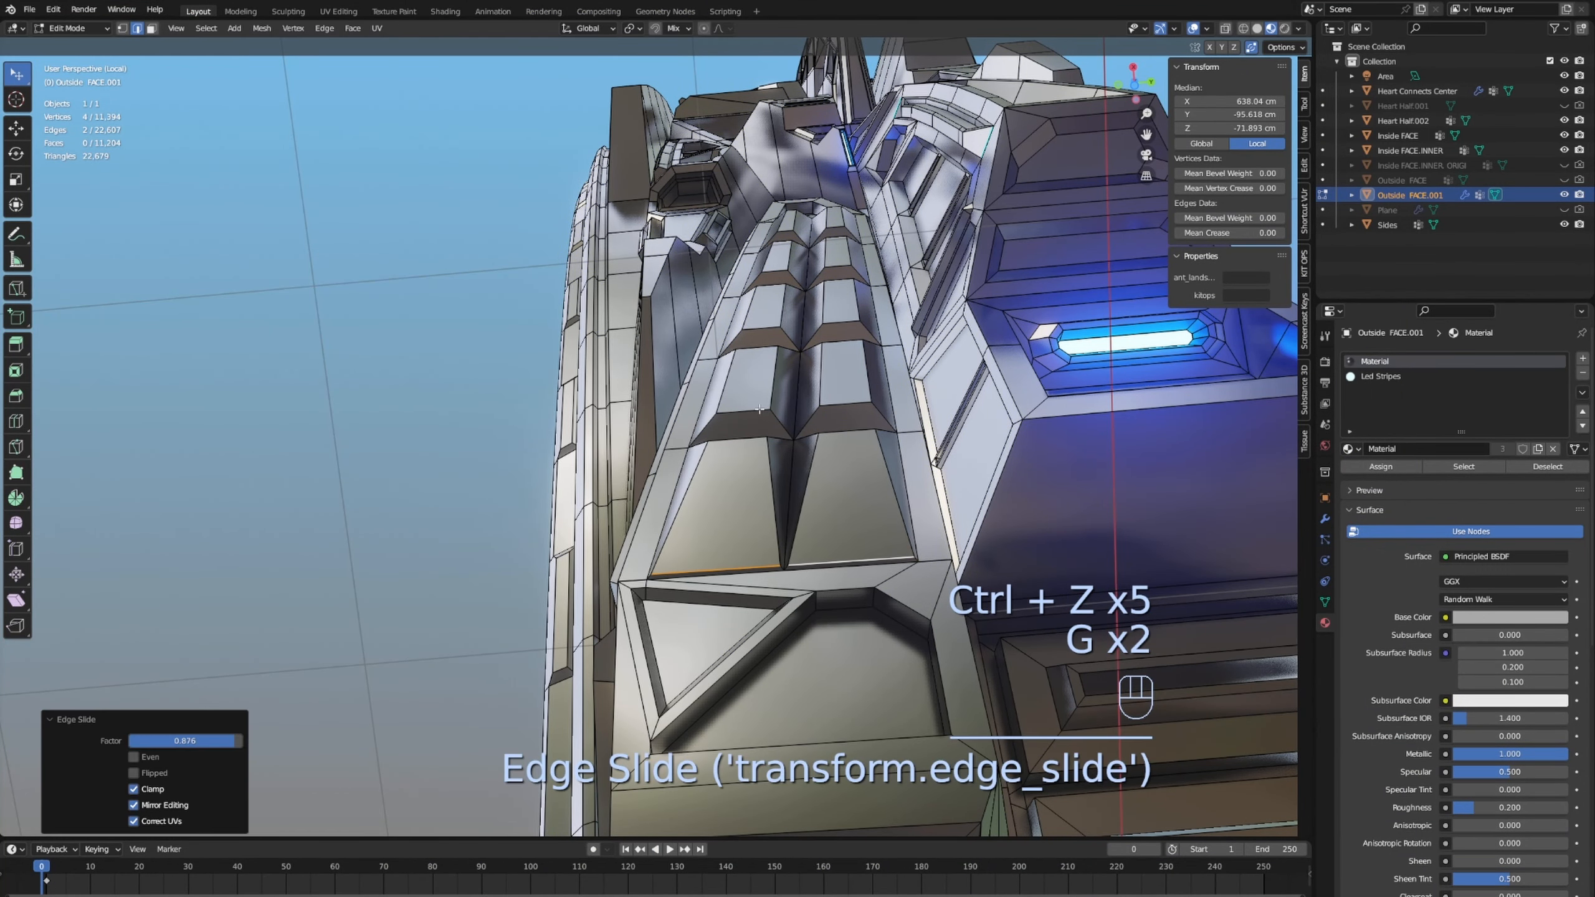
- Repeat the edge slide on the lower edges of the next three raised panel pairs up the strip
{"action": "left_click", "coordinate": [829, 410]}
{"action": "key", "text": "shift+r"}
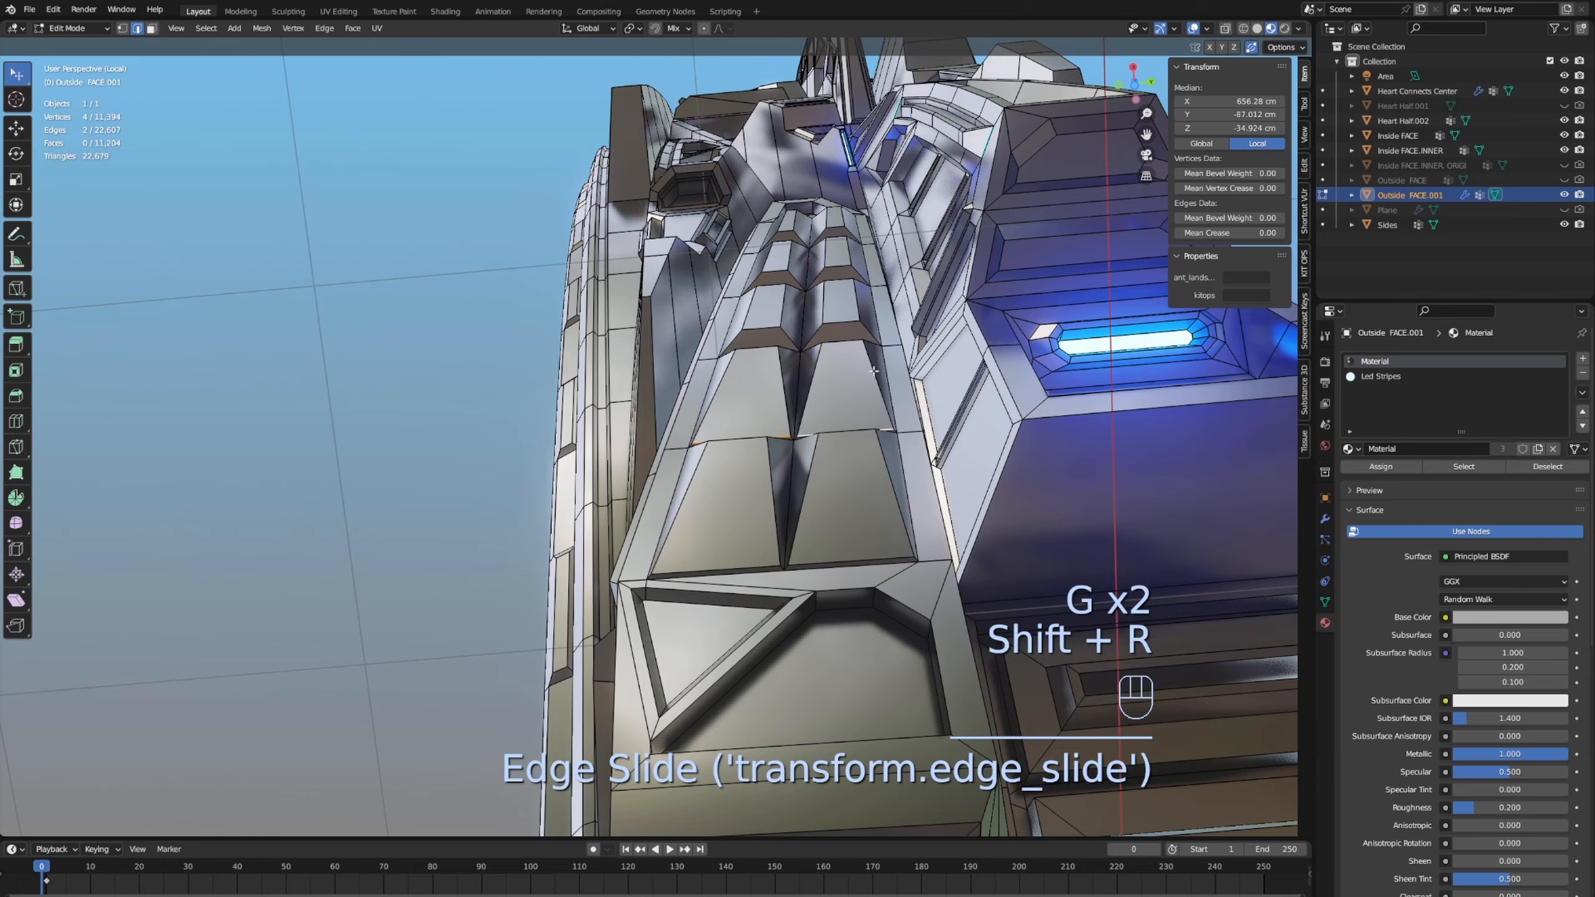
{"action": "middle_click_drag", "start_coordinate": [873, 371], "coordinate": [813, 337]}
{"action": "left_click", "coordinate": [779, 207], "text": "shift"}
{"action": "key", "text": "shift+r"}
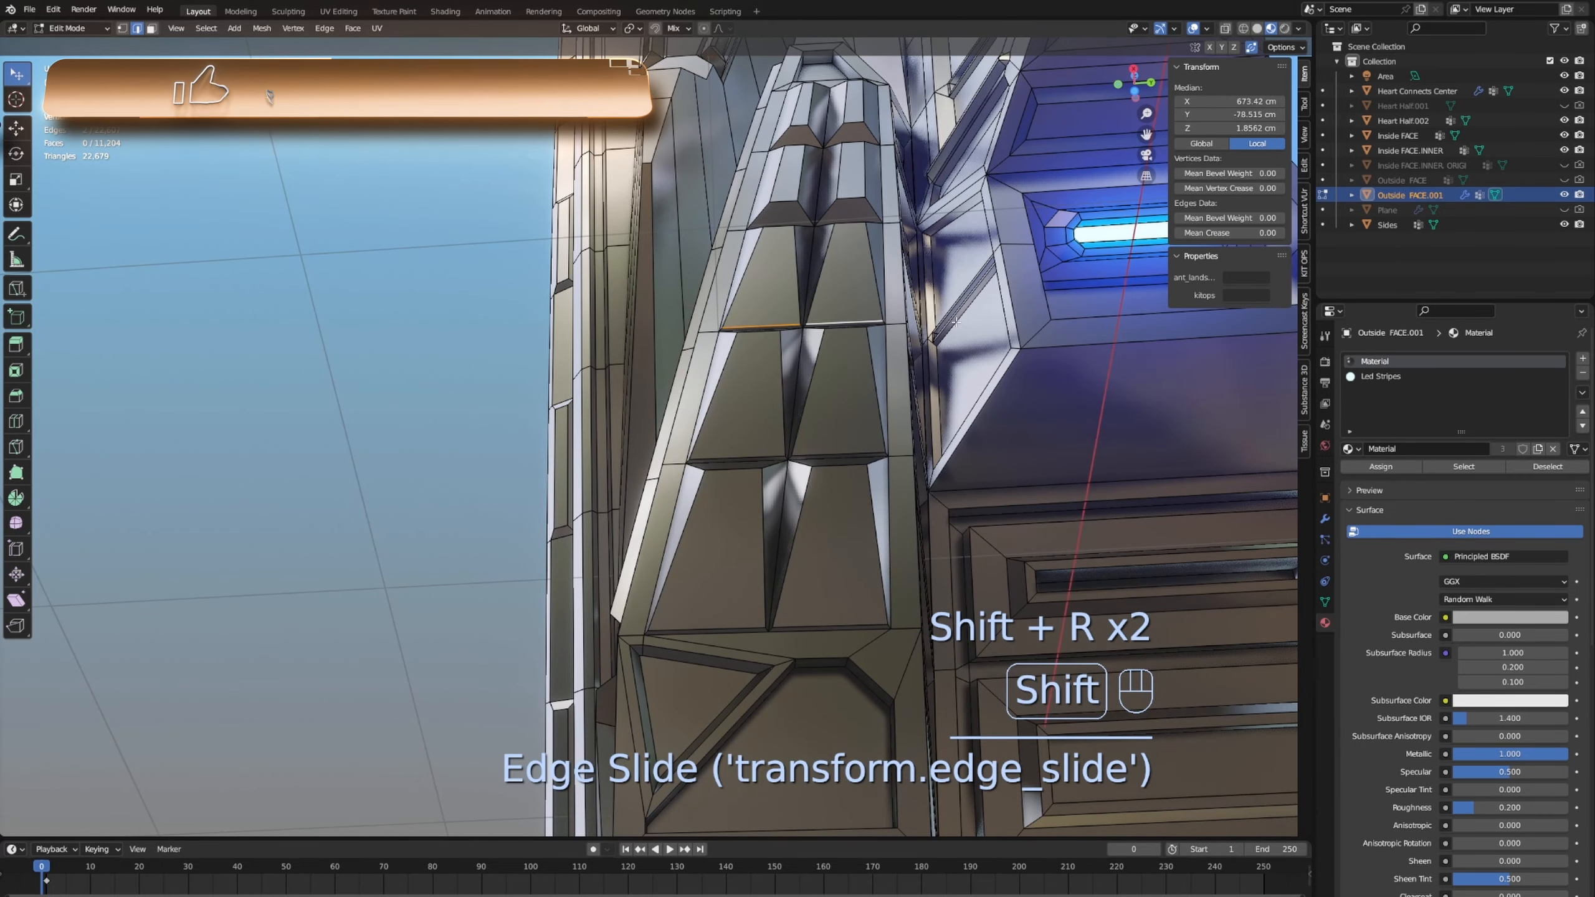
{"action": "key", "text": "shift+r"}
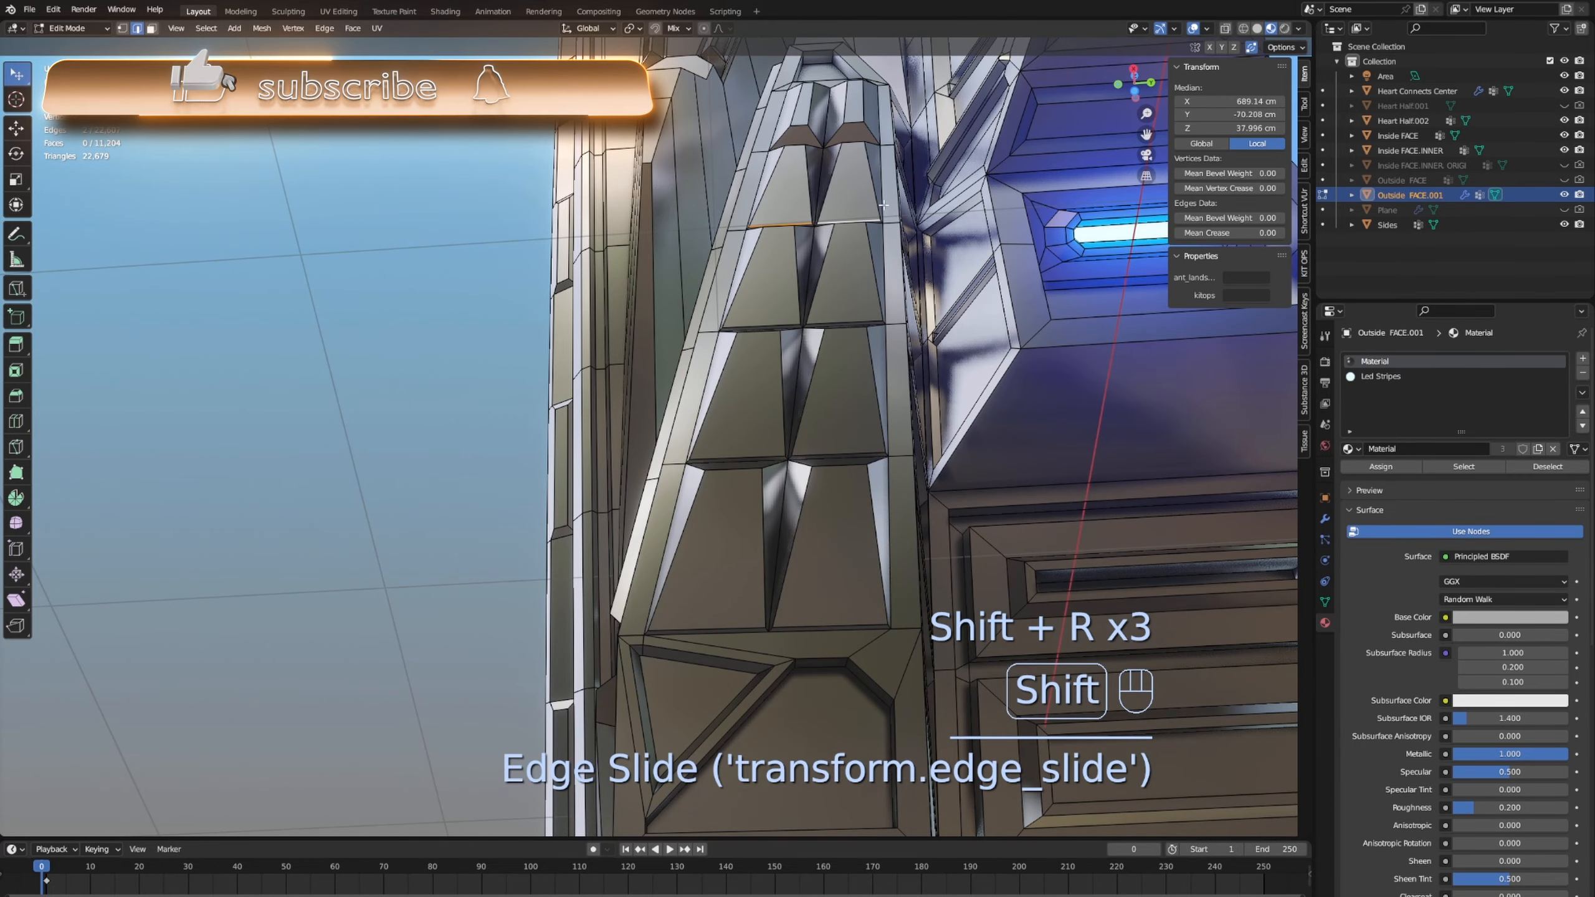
- Repeat the edge slide on the bevel edges of the uppermost panel pair, and leave Edit Mode to view the mesh
{"action": "left_click", "coordinate": [802, 126]}
{"action": "left_click", "coordinate": [848, 124], "text": "shift"}
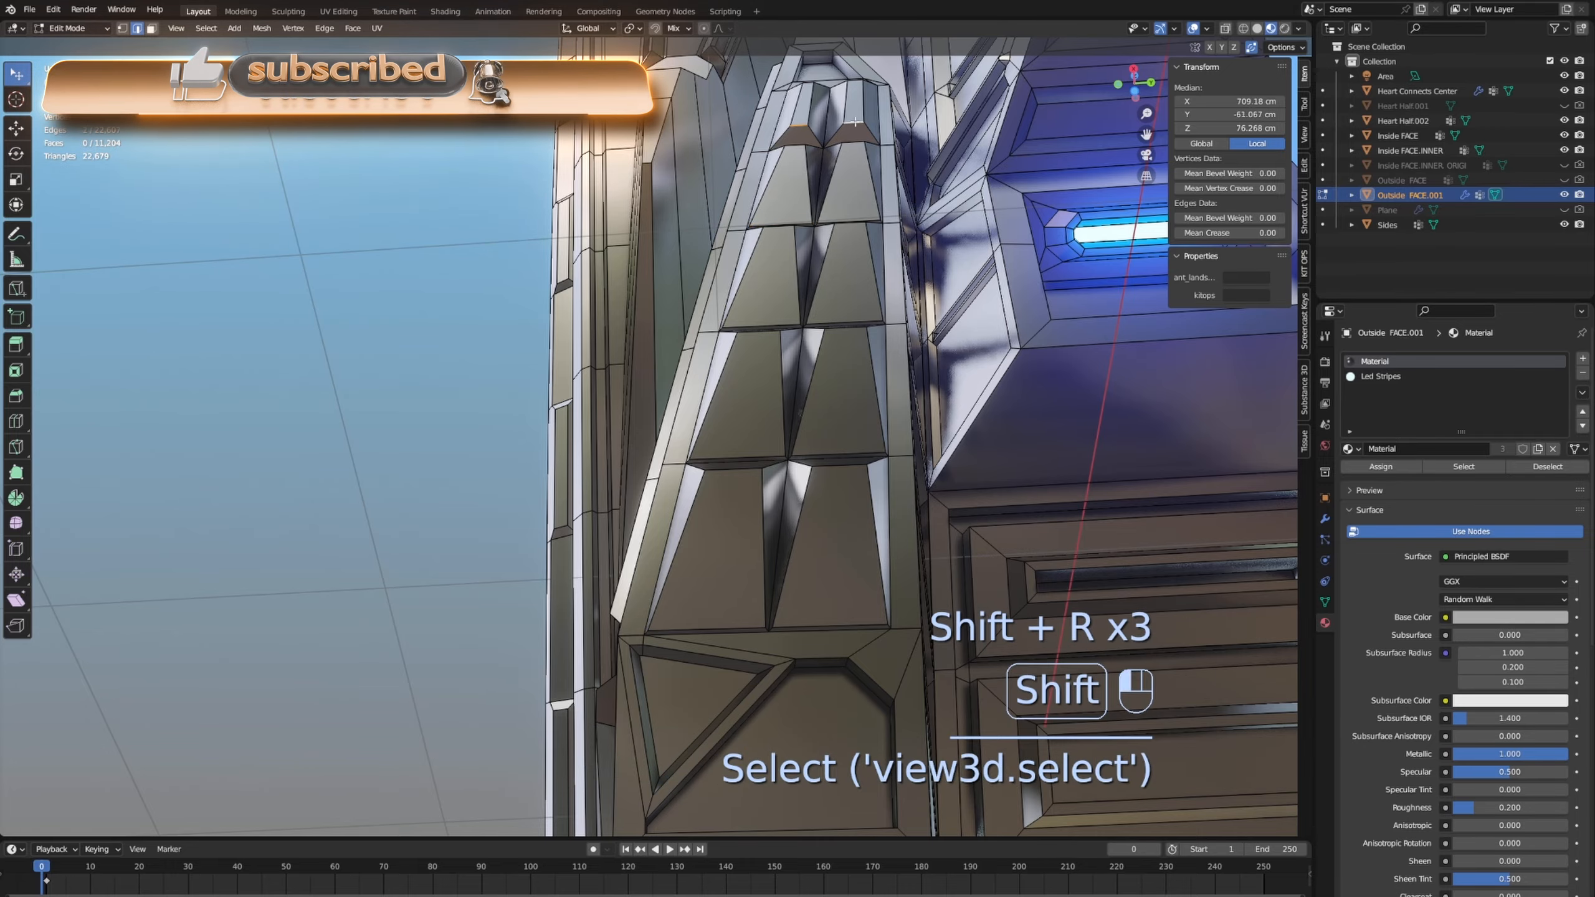
{"action": "key", "text": "shift+r"}
{"action": "middle_click_drag", "start_coordinate": [849, 129], "coordinate": [765, 350]}
{"action": "scroll", "coordinate": [822, 238], "scroll_direction": "down", "scroll_amount": 3}
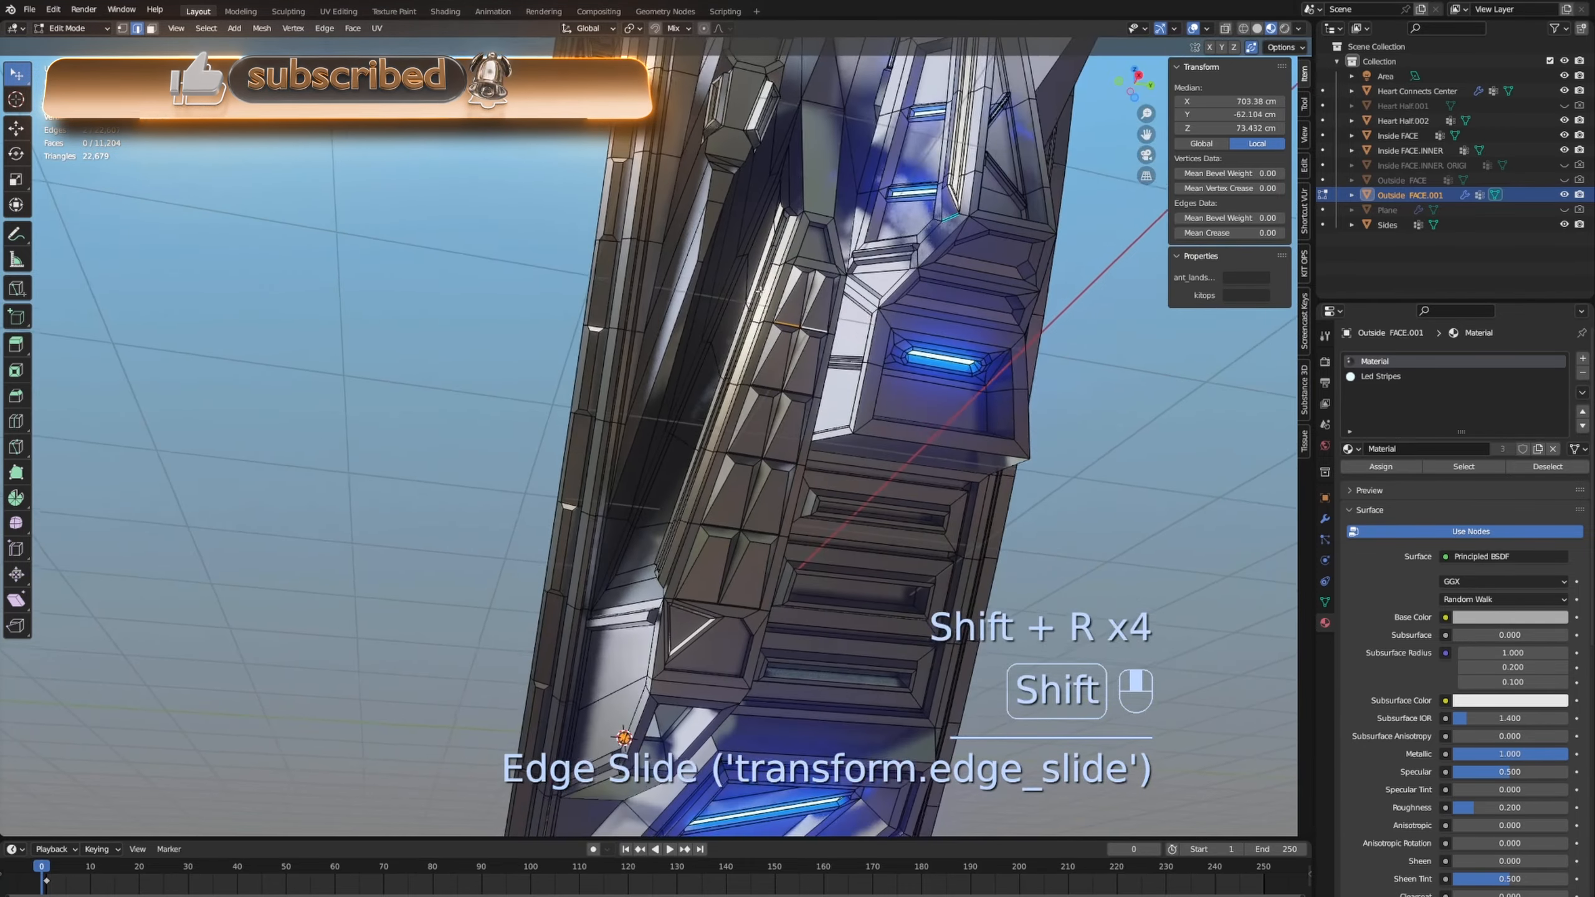
{"action": "key", "text": "Tab"}
{"action": "scroll", "coordinate": [765, 350], "scroll_direction": "down", "scroll_amount": 3}
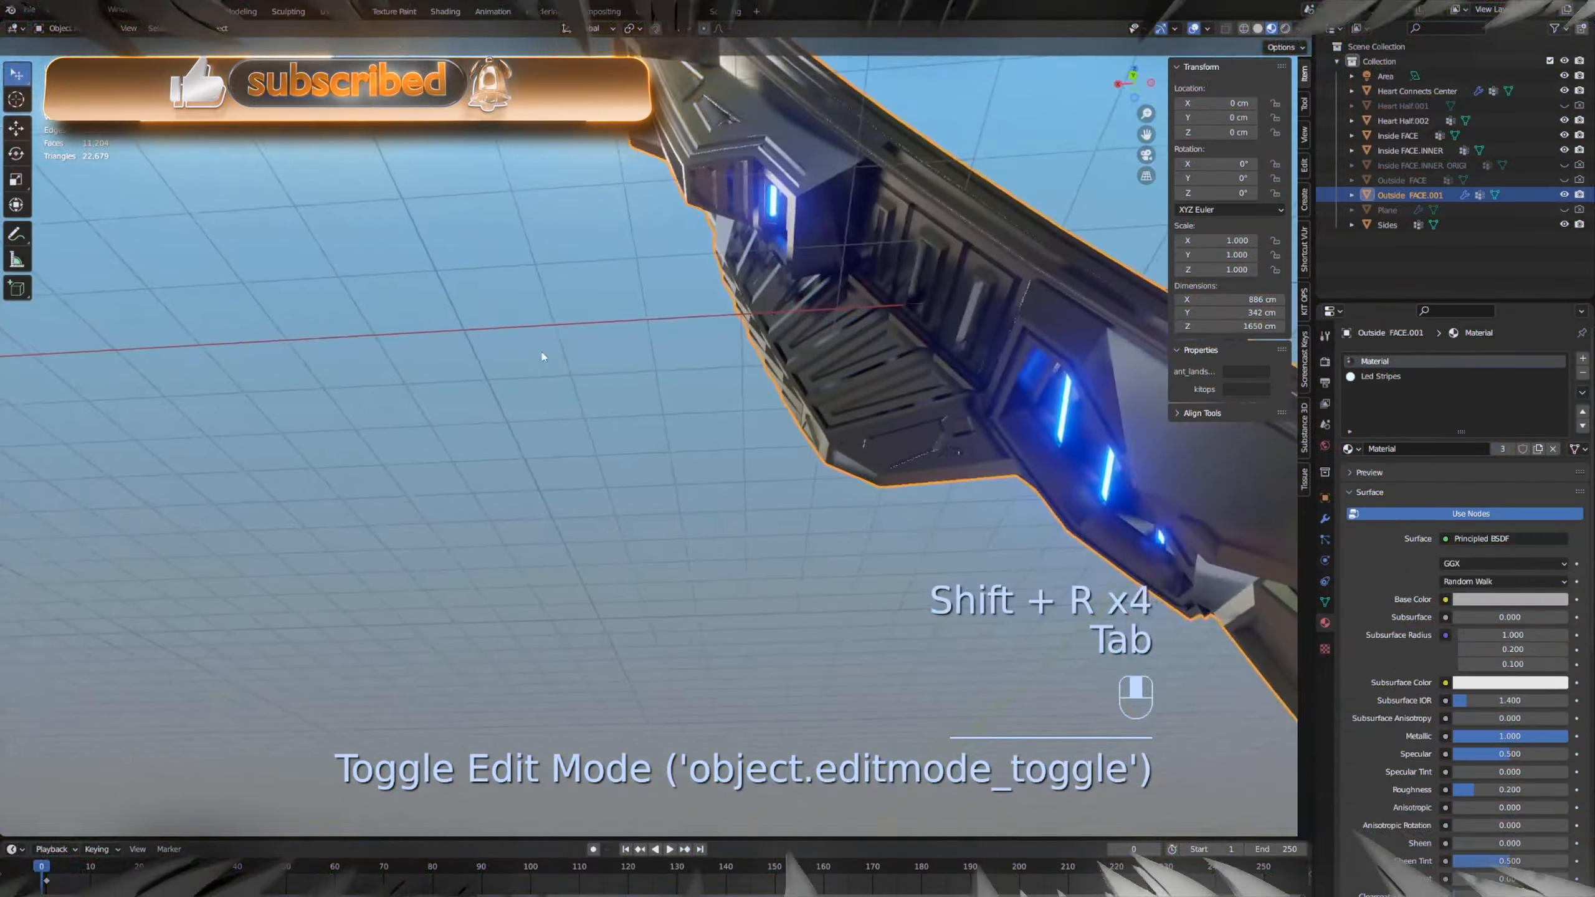